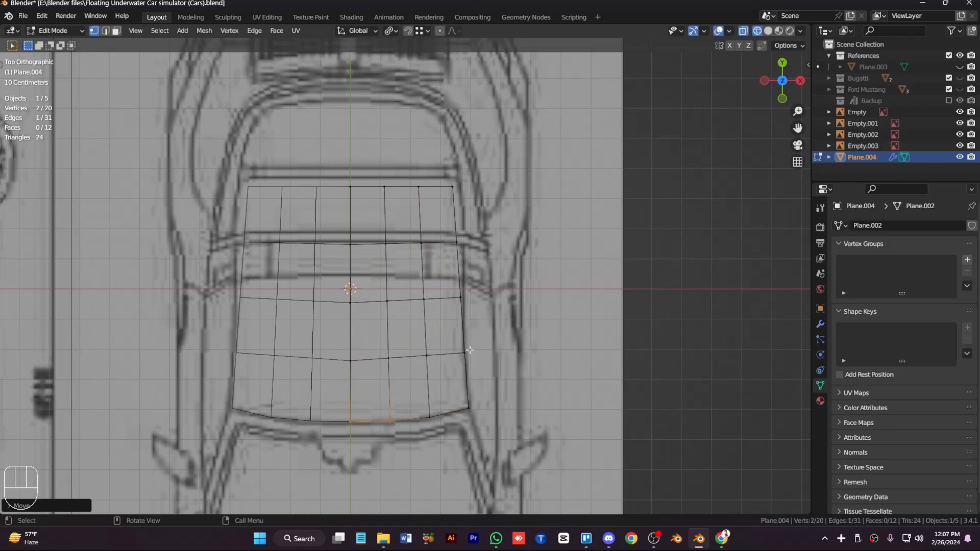
- Align the flat roof panel's edge and inner vertices with the roof outline of the top blueprint
key(g)
click(368, 279)
click(386, 243)
key(g)
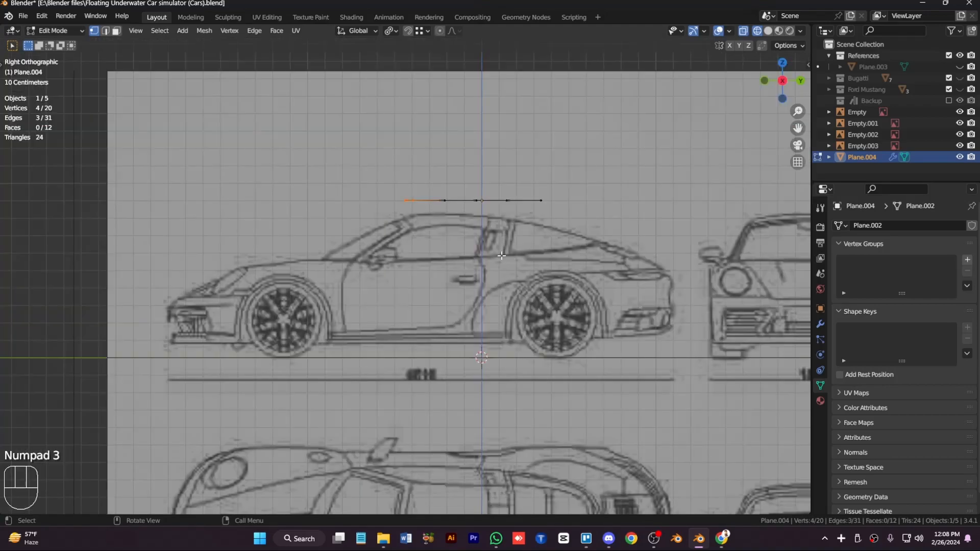
- Lower the whole roof mesh along Z to the roof line of the side blueprint and resume mesh editing
key(g)
key(z)
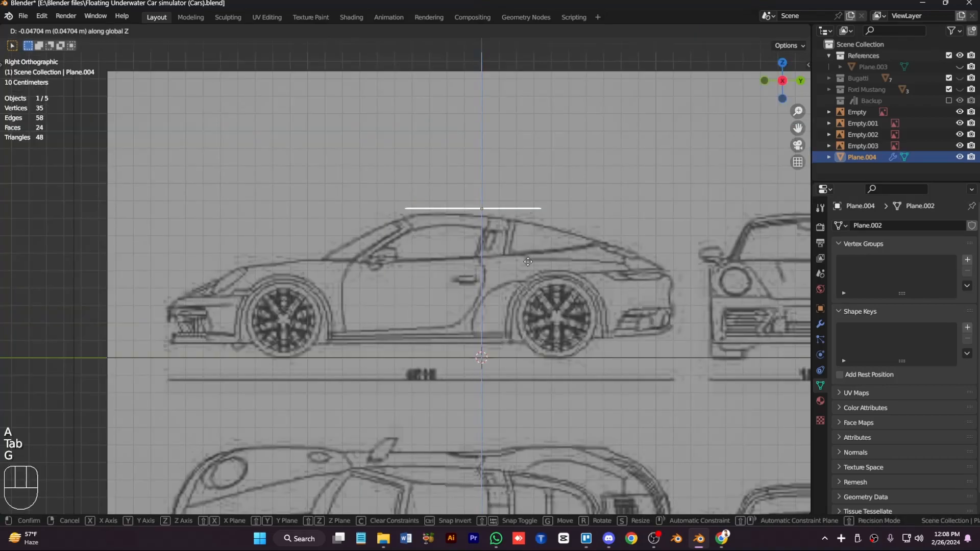
click(527, 261)
key(Tab)
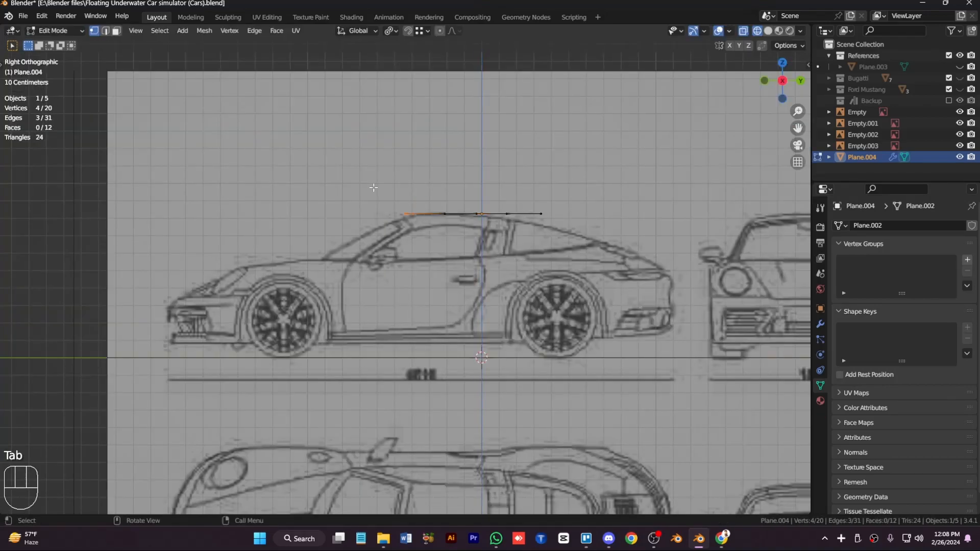
- Curve the roof's cross-section by lowering its vertex columns to follow the roof arc of the front blueprint
scroll(374, 187, up, 5)
key(KP_1)
scroll(406, 256, down, 5)
key(g)
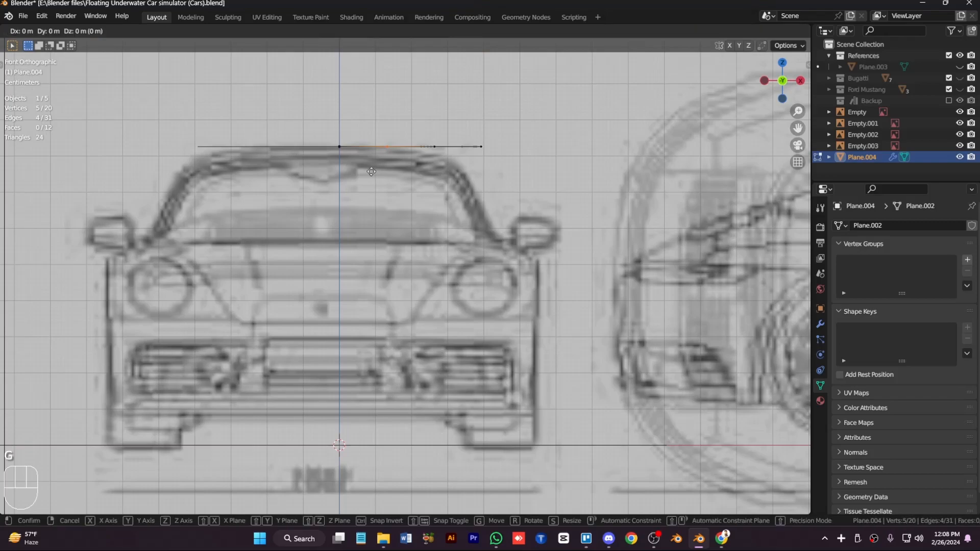
click(371, 173)
drag(449, 167, 408, 128)
key(g)
click(409, 136)
drag(508, 168, 446, 126)
scroll(404, 279, down, 6)
key(Tab)
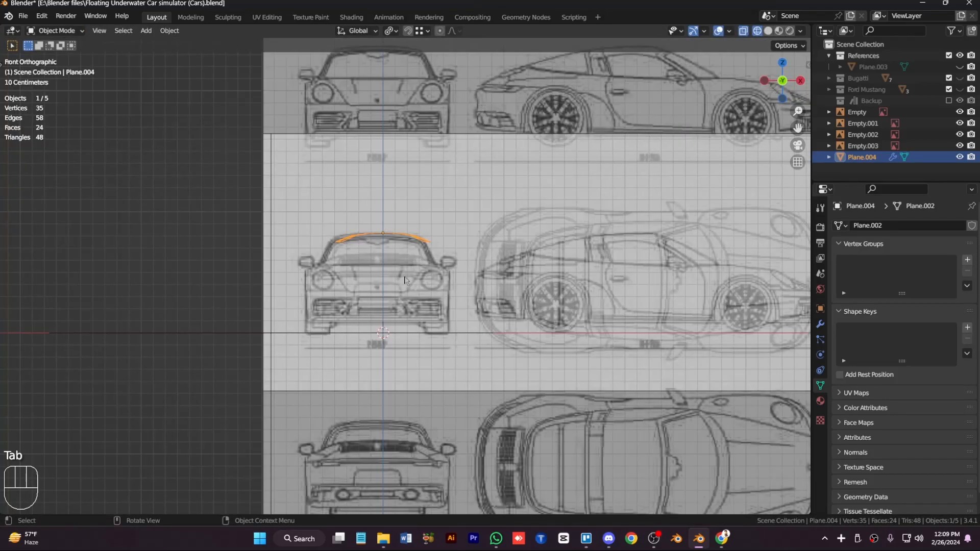
- Shape the roof's side profile by moving its vertex rows to the roof curve of the side blueprint
key(KP_1)
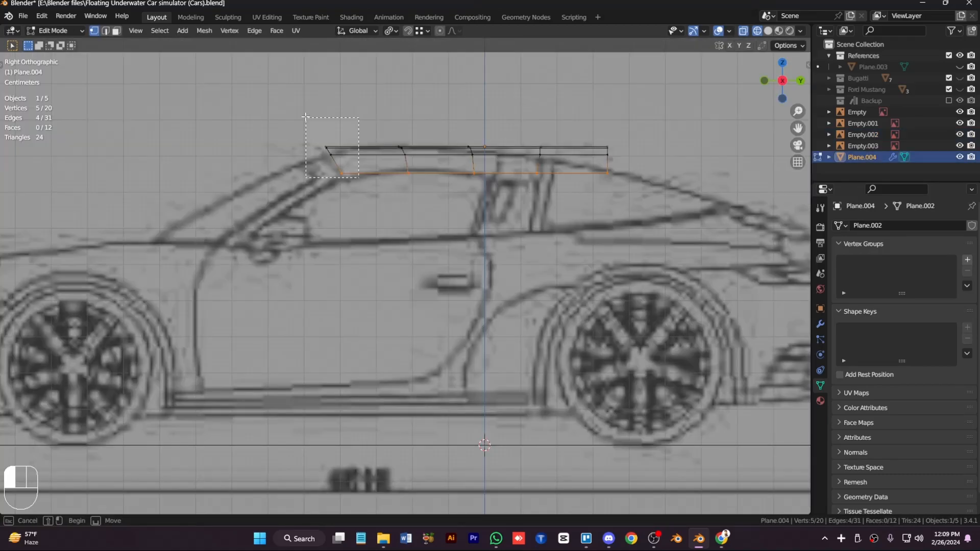
key(g)
key(z)
click(380, 164)
drag(383, 134, 434, 186)
key(g)
click(430, 166)
drag(518, 133, 565, 187)
key(g)
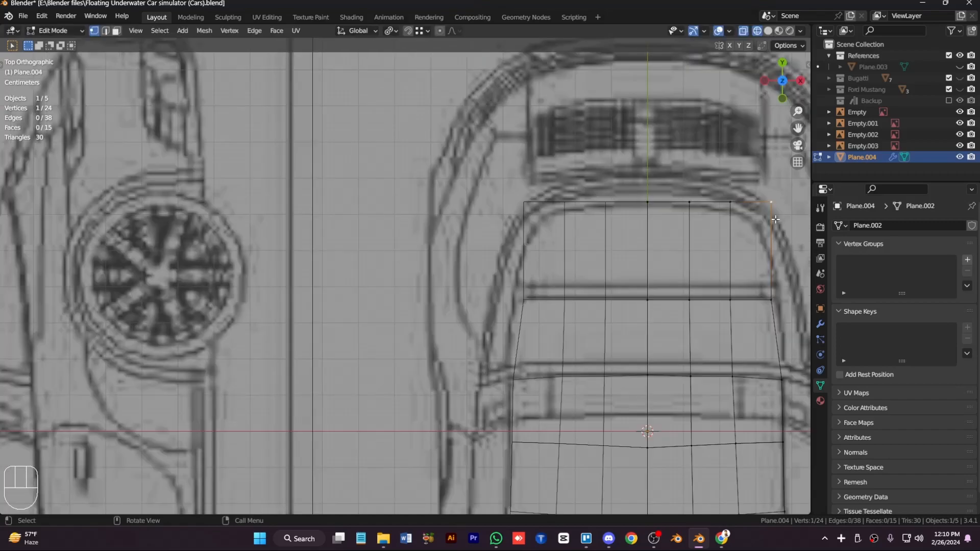
- Round the roof's rear corner to match the top blueprint and slide a front-edge vertex toward the outer corner
key(g)
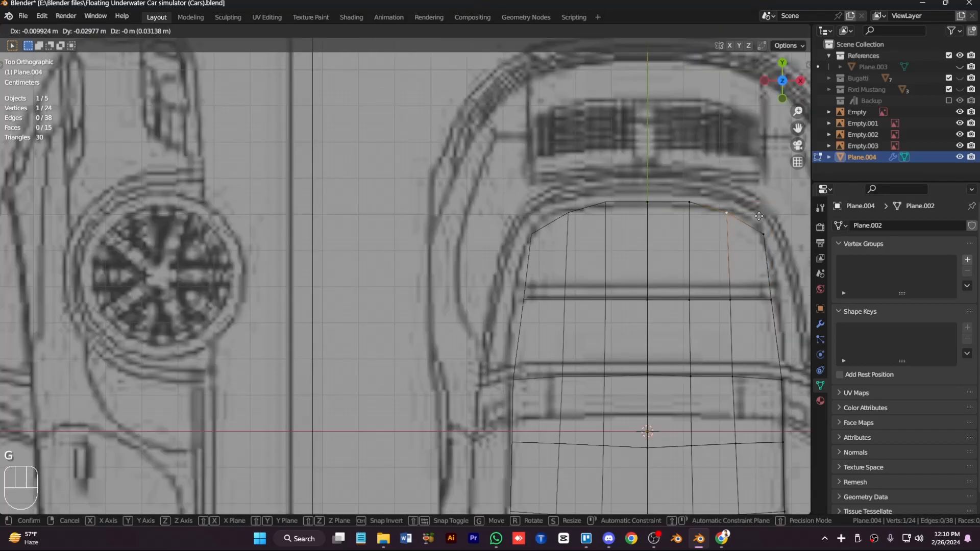
click(771, 301)
key(ctrl+KP_6)
key(ctrl+KP_6)
key(ctrl+KP_6)
key(ctrl+KP_6)
key(ctrl+KP_6)
key(ctrl+KP_6)
key(ctrl+KP_6)
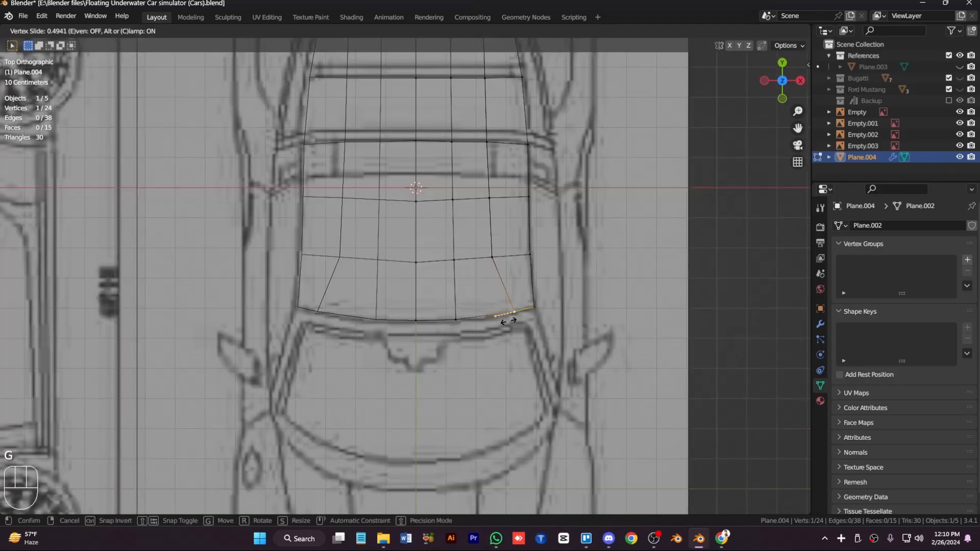
click(512, 325)
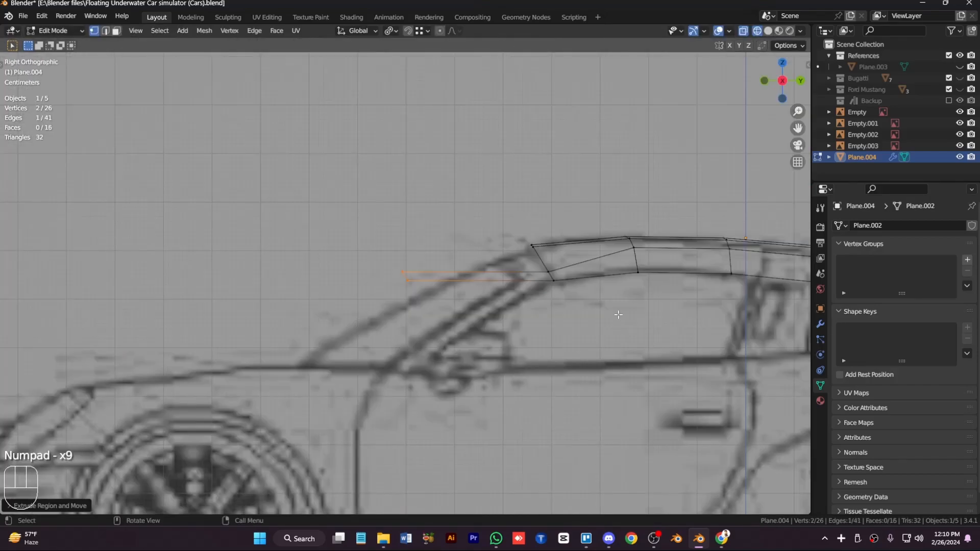
- Add a loop cut across the middle of the windshield pillar strip and fit it to the side blueprint
key(ctrl+r)
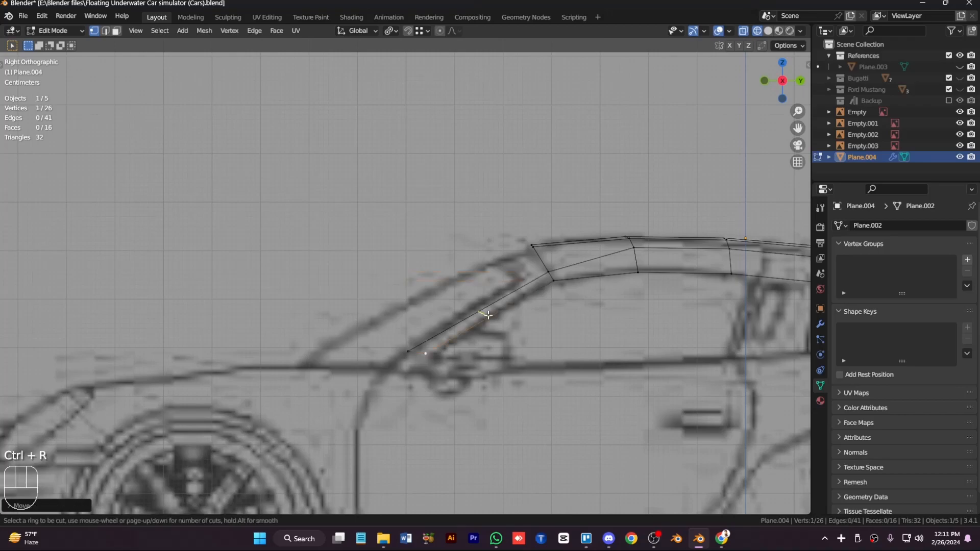
click(488, 315)
key(g)
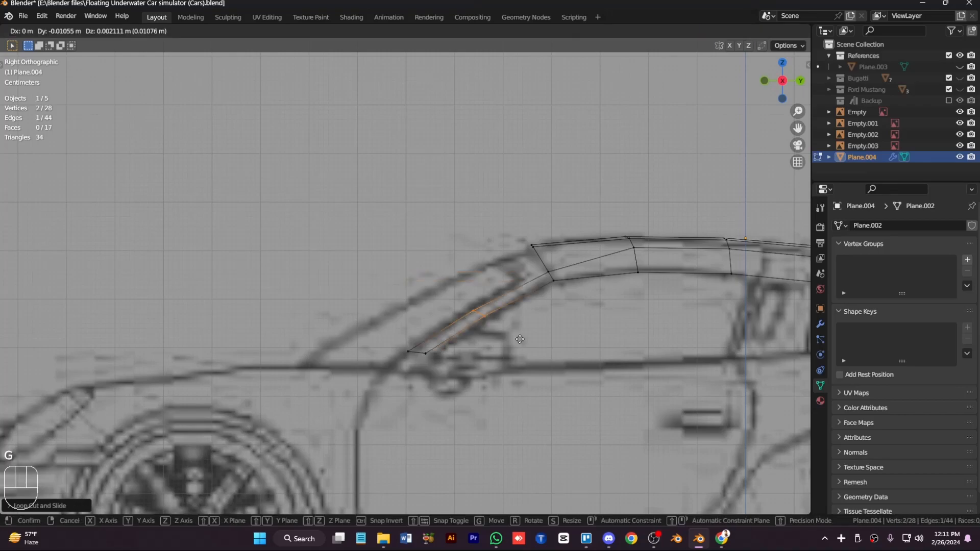
click(519, 339)
key(s)
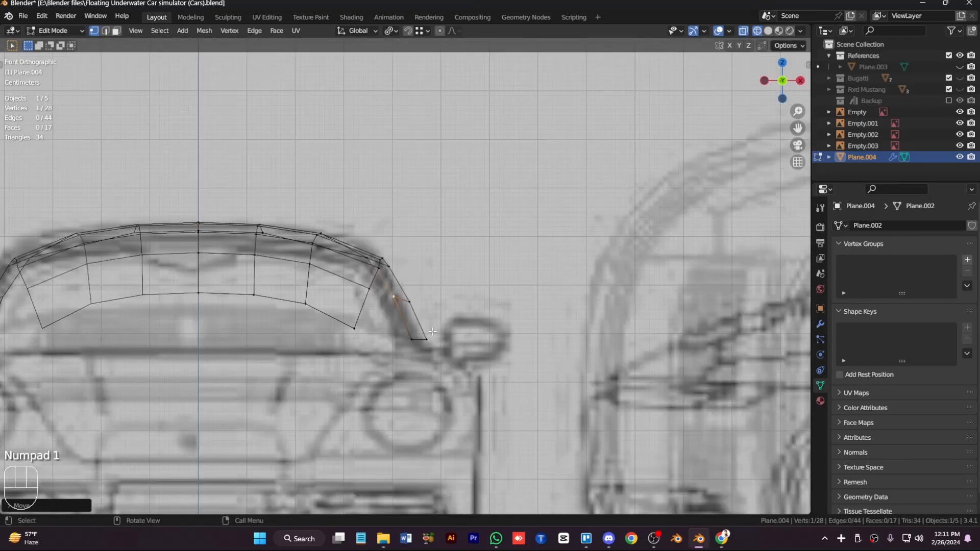
- Position the vertex at the windshield pillar's base on the windshield corner of the top blueprint
scroll(411, 345, down, 2)
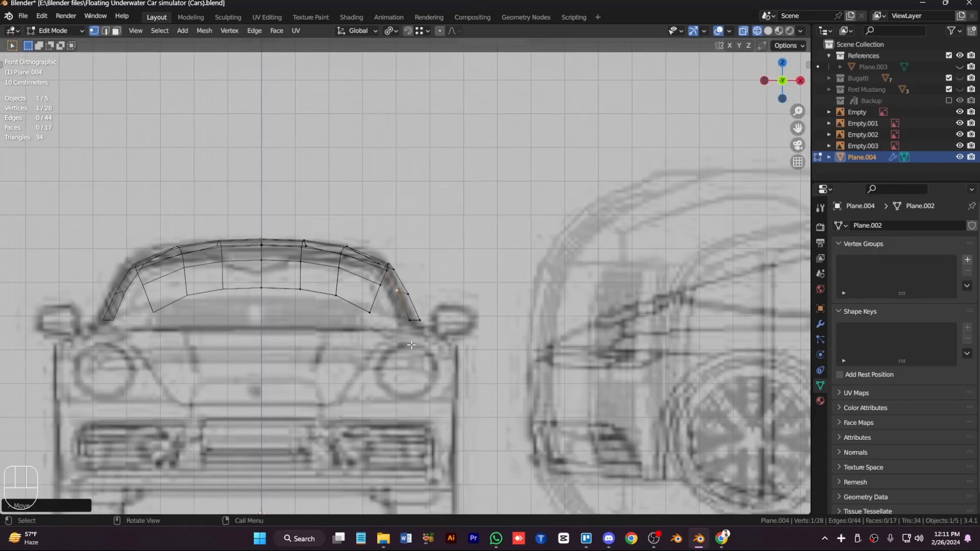
key(ctrl+KP_2)
key(ctrl+KP_2)
key(ctrl+KP_2)
key(ctrl+KP_2)
key(ctrl+KP_2)
key(ctrl+KP_2)
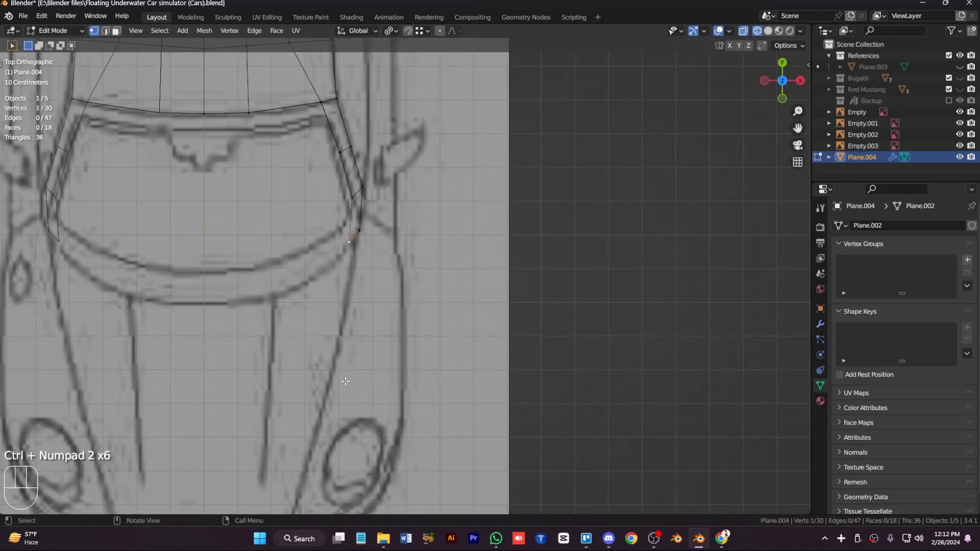
key(g)
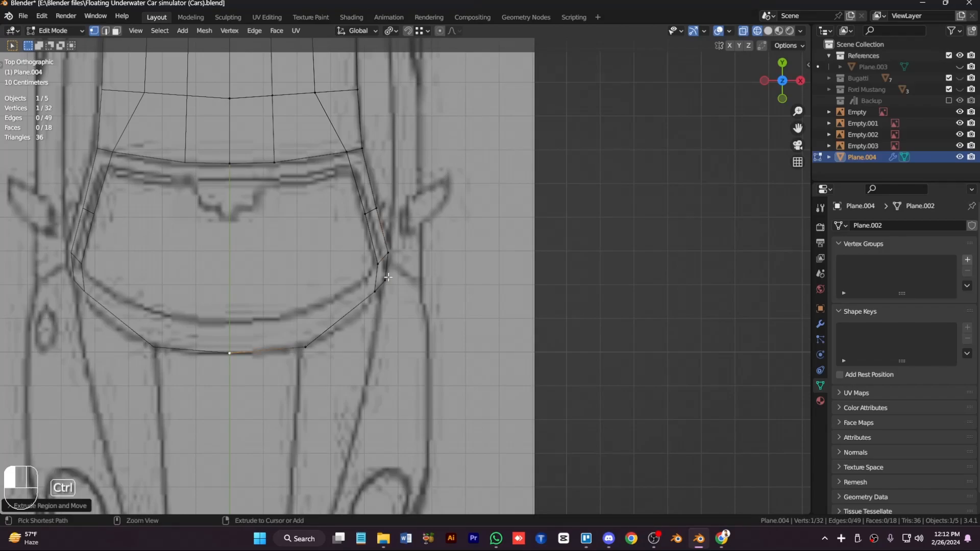
- Select the windshield's base edge from the centreline to the pillar and extend the mesh forward over the hood
ctrl+click(388, 277)
scroll(391, 290, down, 2)
key(ctrl+KP_2)
key(ctrl+KP_2)
key(ctrl+KP_2)
key(ctrl+KP_2)
key(ctrl+KP_2)
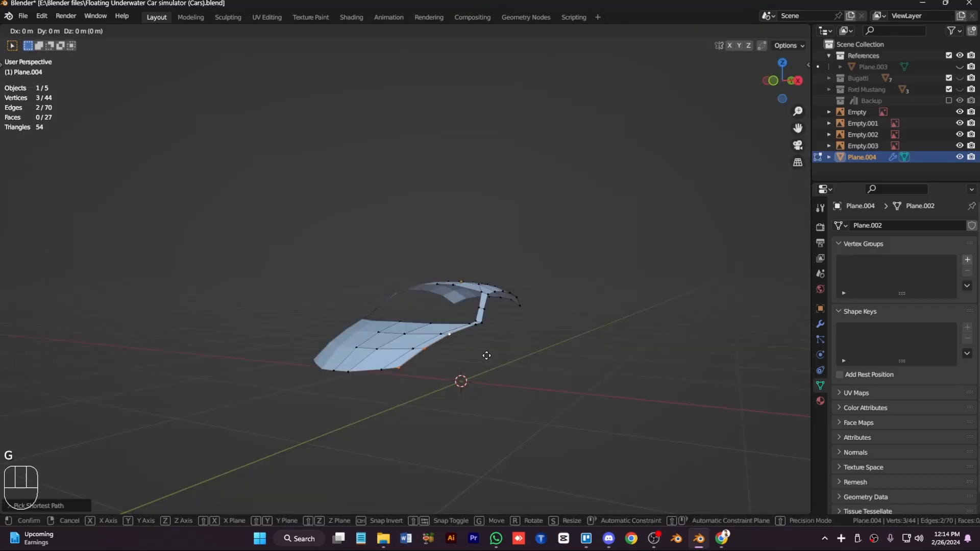
- Move the three selected vertices on the hood's side edge along global Z
key(z)
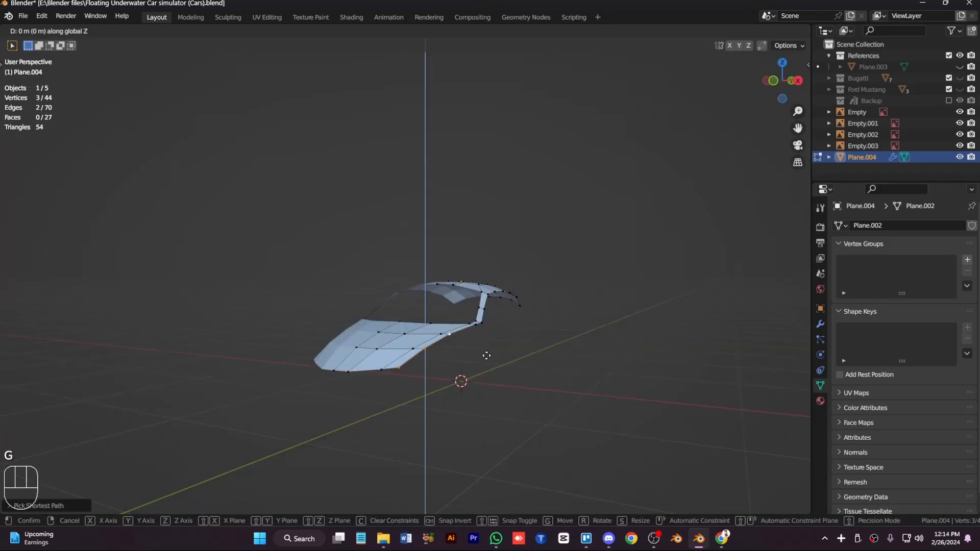
click(487, 356)
key(alt+z)
- Fit the beltline and rear quarter window vertices to the top and side blueprints, filling the pillar behind the door
key(KP_7)
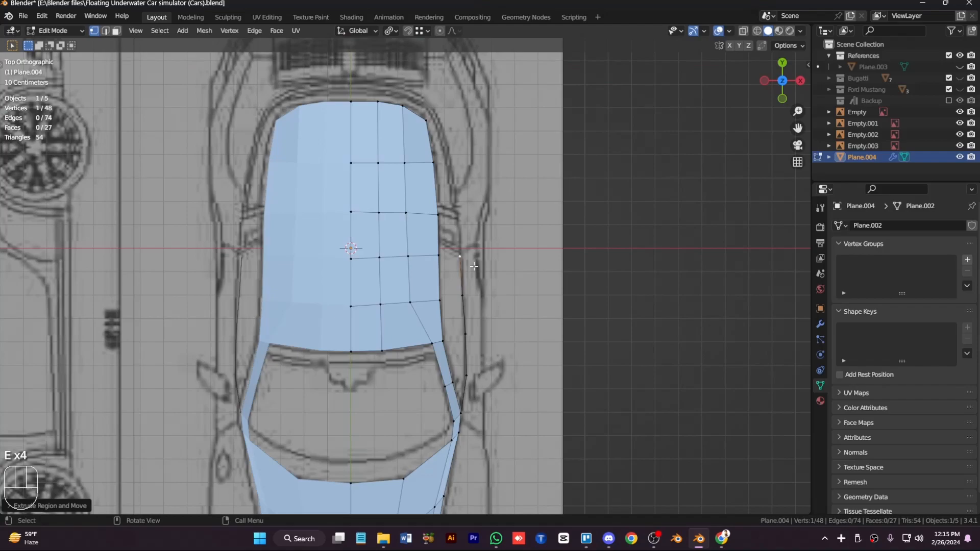
key(g)
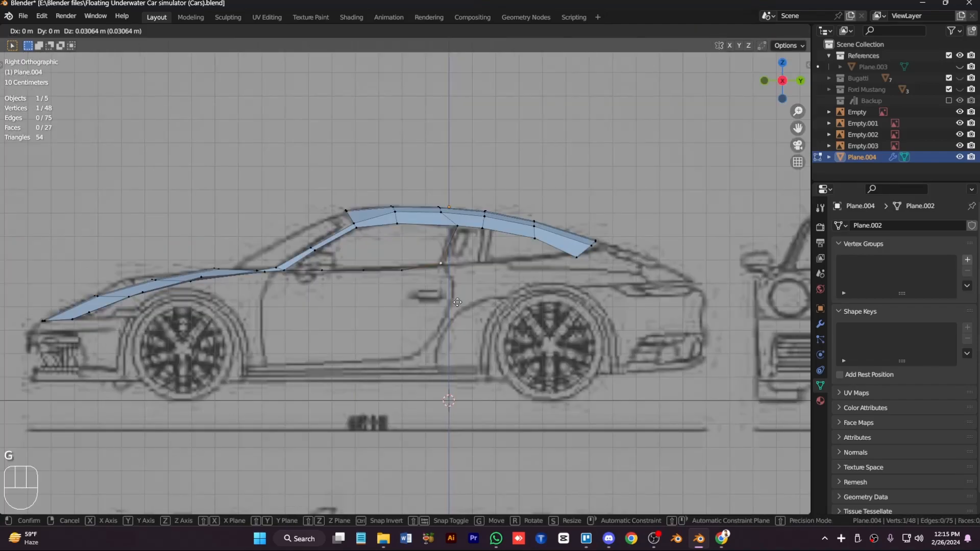
key(g)
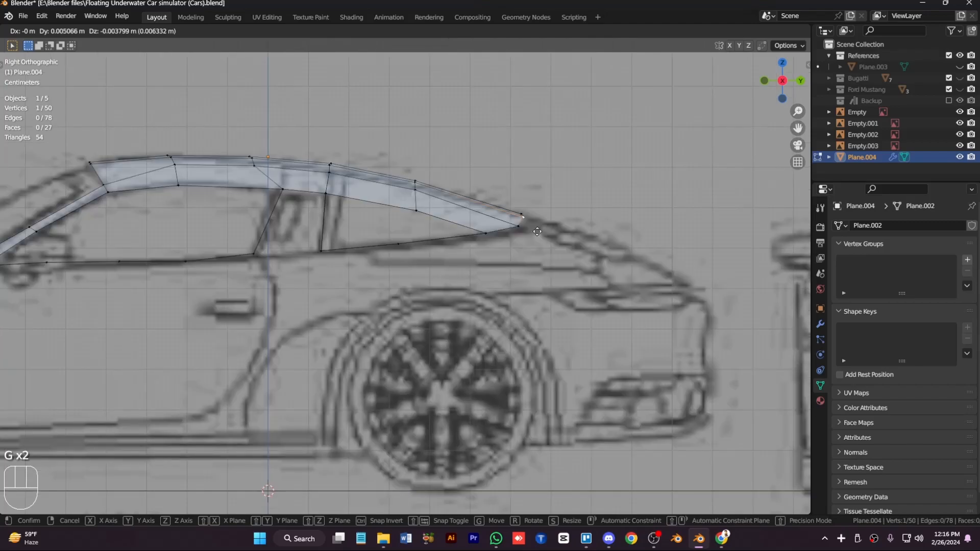
click(449, 171)
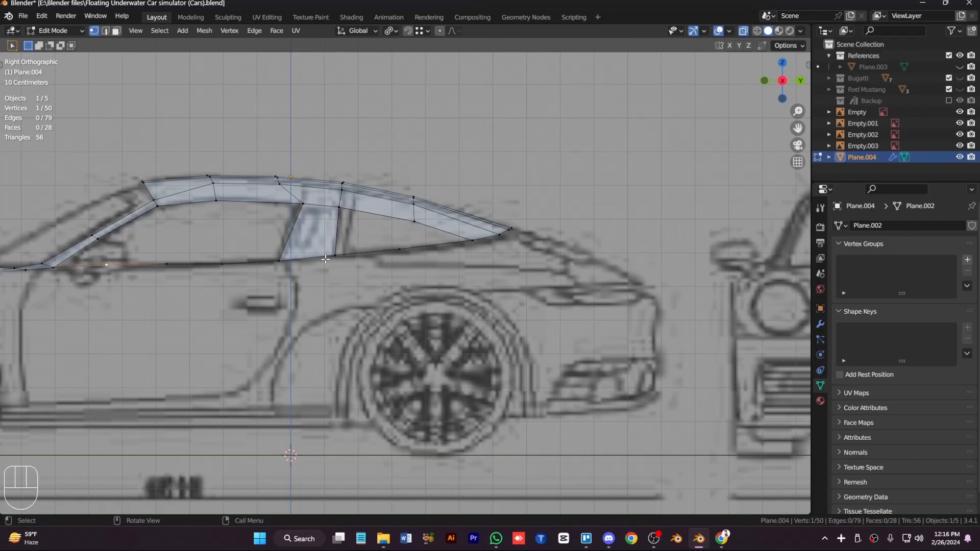
key(KP_7)
key(ctrl+KP_8)
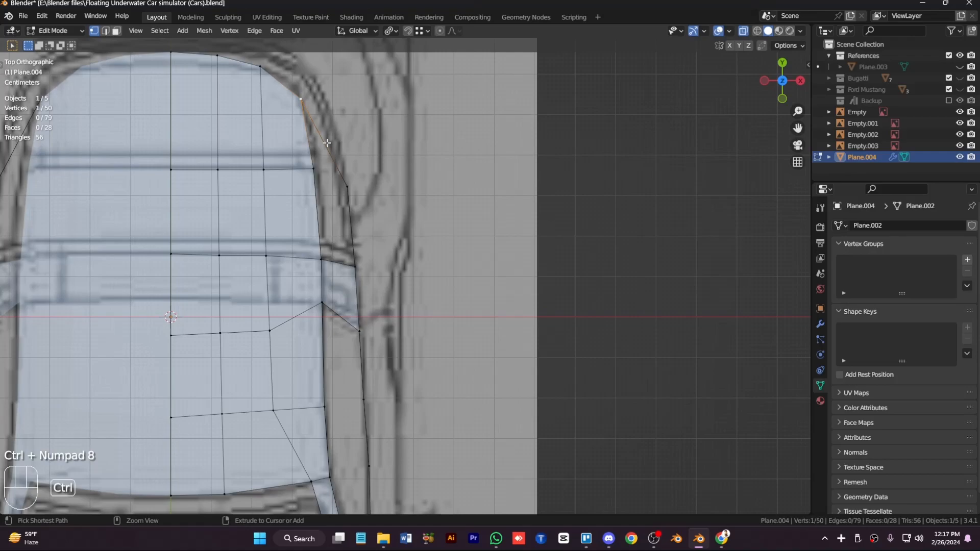
key(ctrl+KP_8)
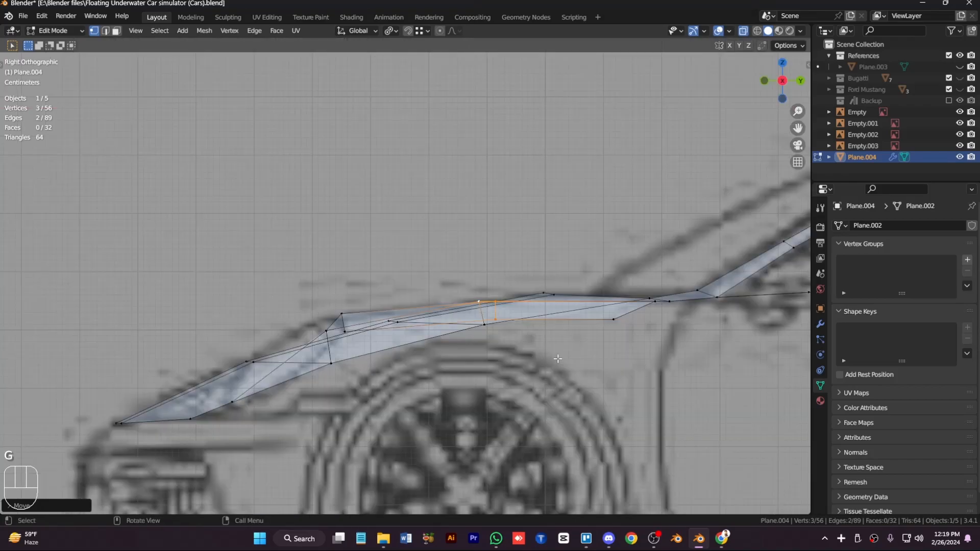
- Extend the front fender down toward the wheel arch and align its vertices with the front and side blueprints
key(alt+z)
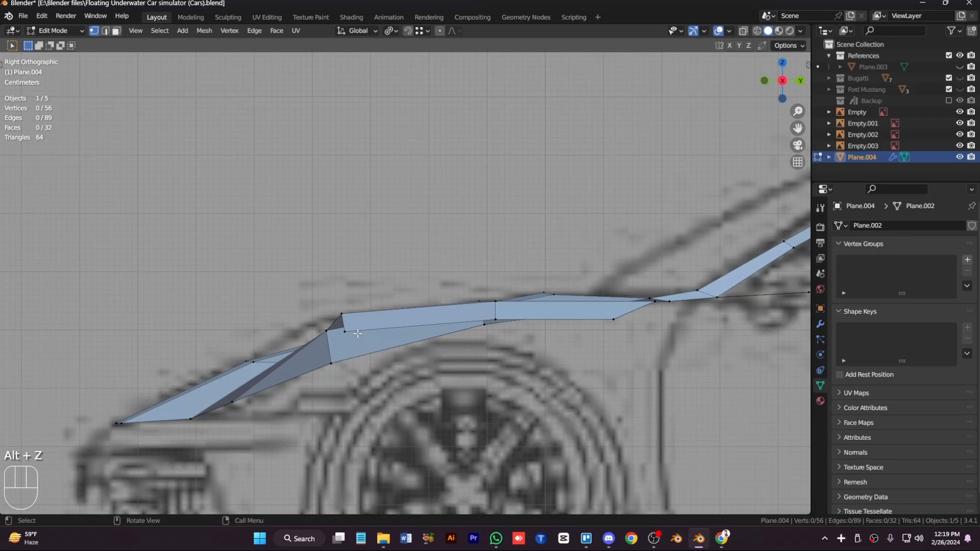
key(KP_1)
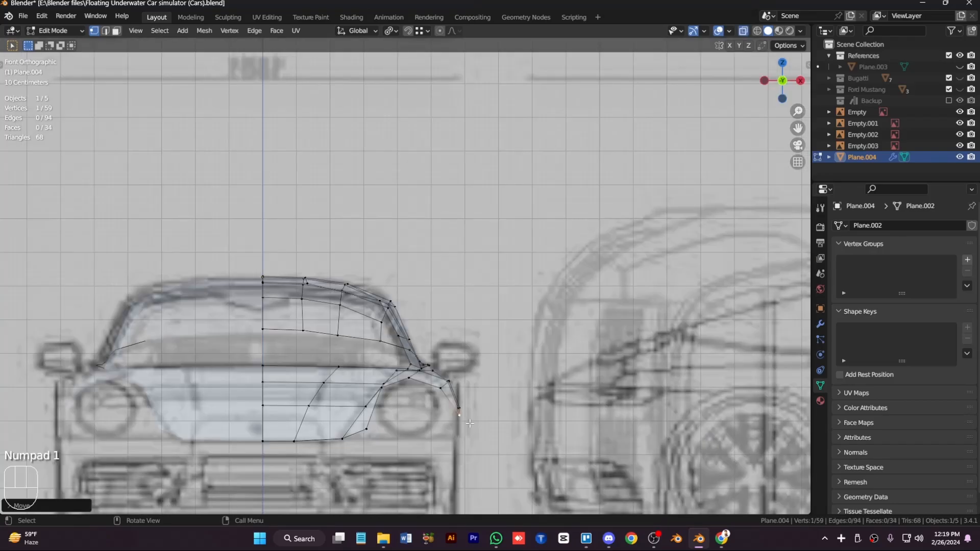
key(KP_3)
key(g)
key(g)
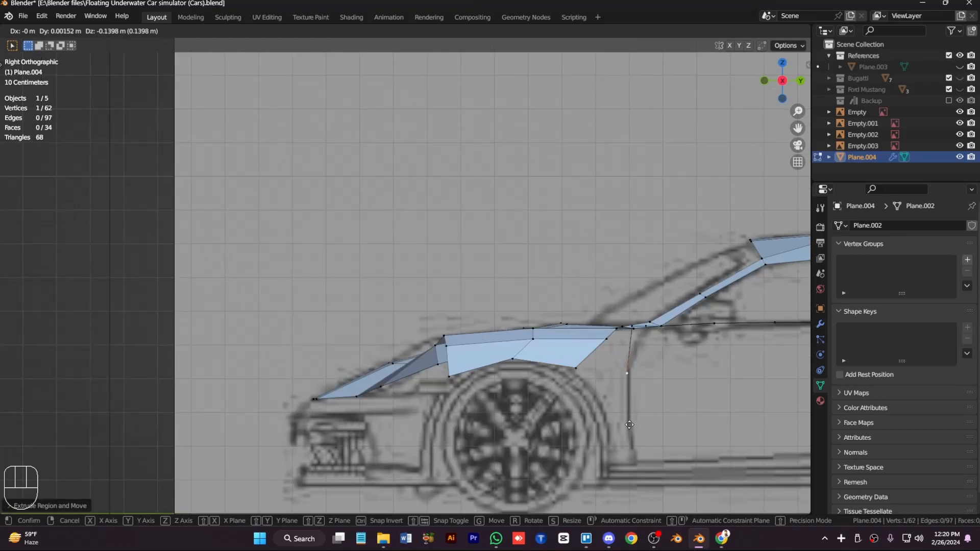
- Trace the door's front edge down to the sill and build the fender panel behind the front wheel
click(629, 424)
ctrl+click(661, 321)
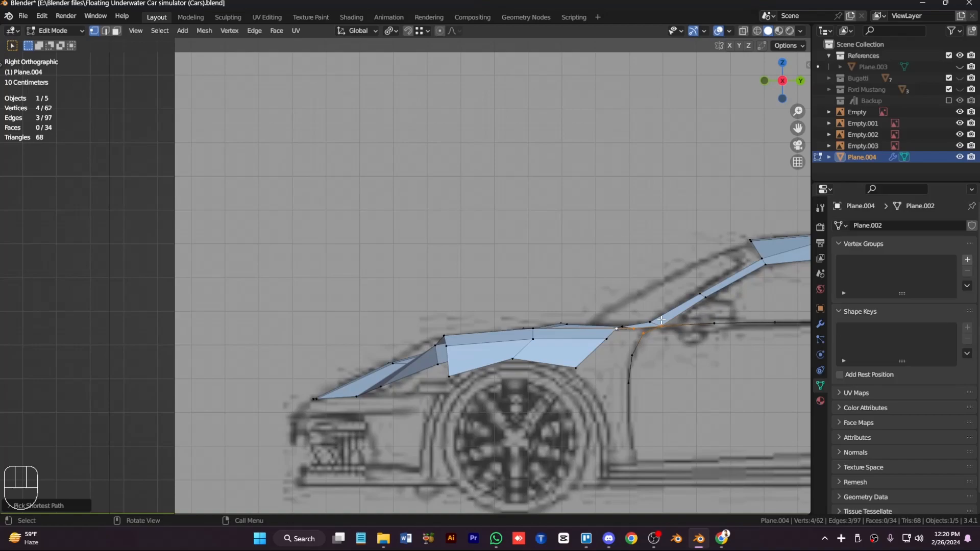
key(ctrl+KP_6)
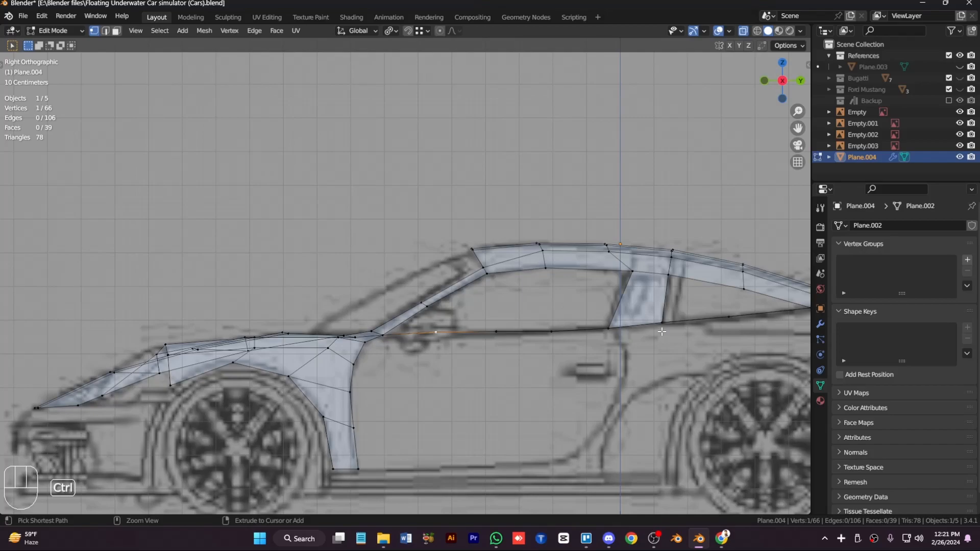
- Align the vertices of the door's upper row and front edge with the body outline of the top blueprint
key(g)
key(g)
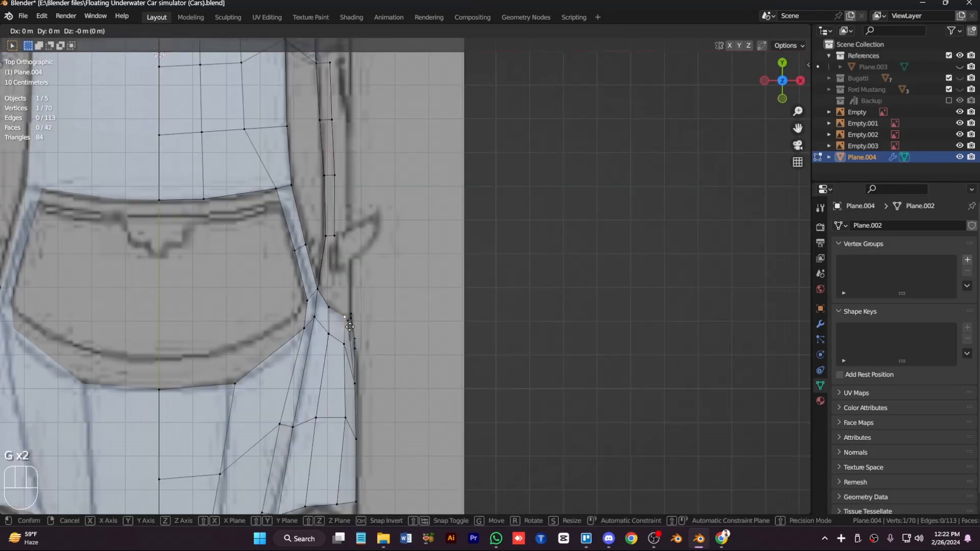
key(g)
click(337, 306)
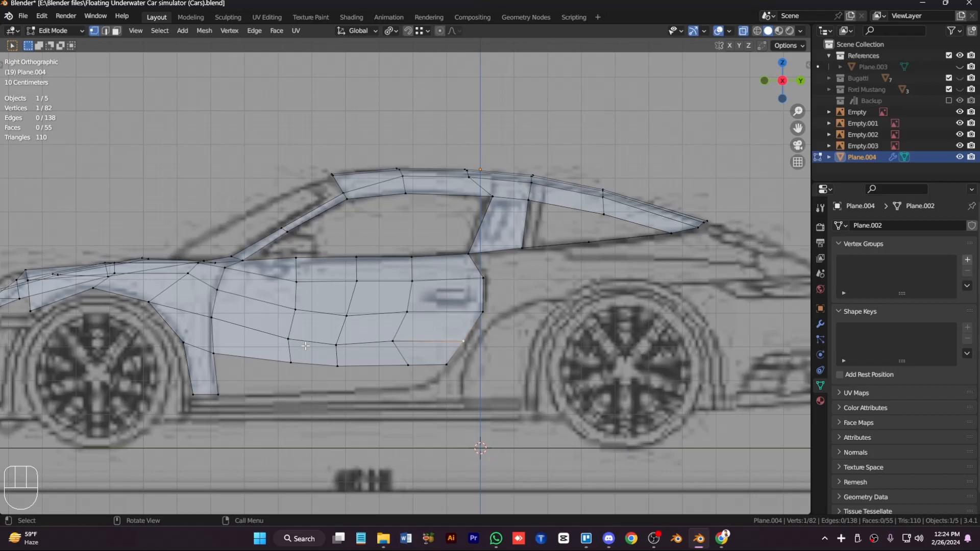
- Select the lower edge of the rear quarter window and extrude it as a thin strip toward the rear fender
ctrl+click(358, 321)
key(e)
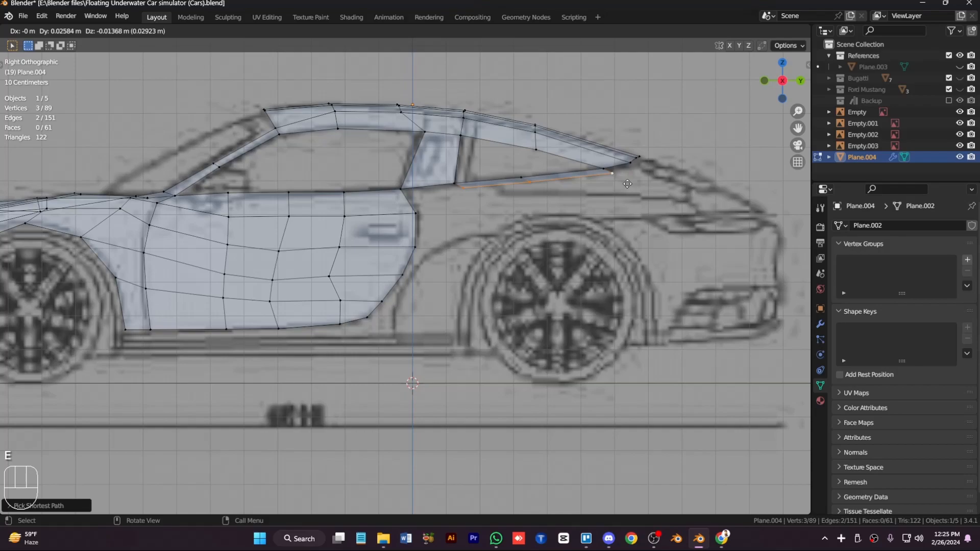
- Extrude the roof's rear edge backward in two rows over the engine cover and fit them to the top blueprint
key(e)
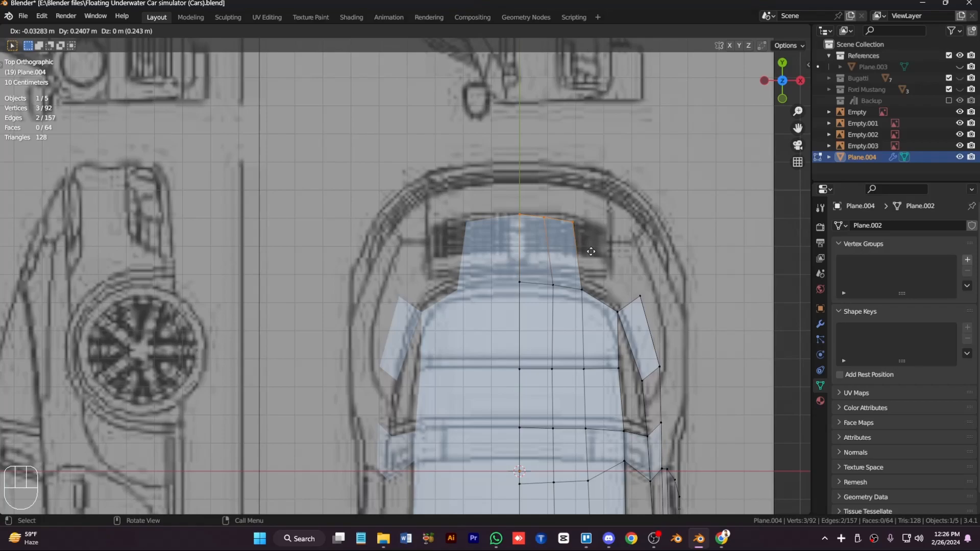
click(595, 252)
shift+middle_drag(595, 251, 626, 298)
key(e)
click(623, 260)
key(g)
click(623, 259)
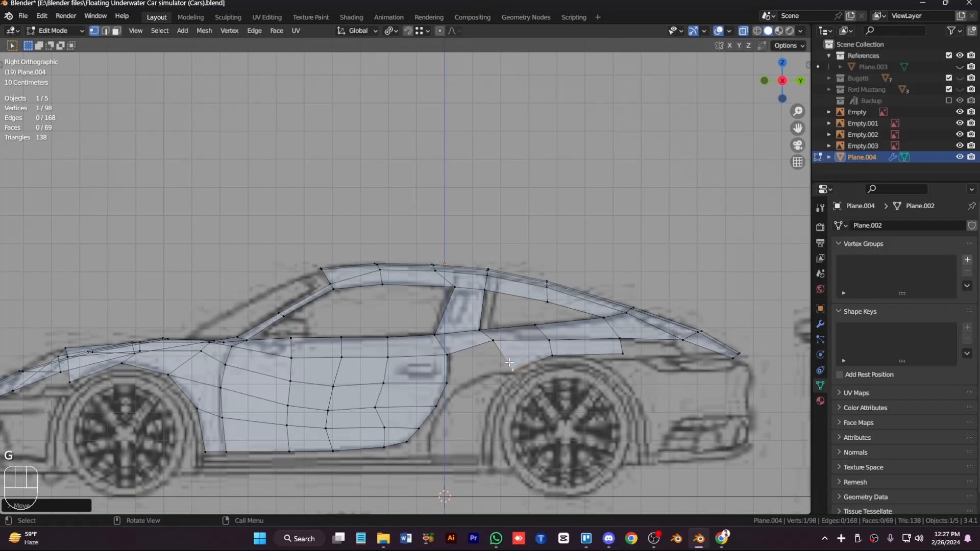
- Extend the rear fender panel down to the sill and extrude the lower edge of the door and panel downward as a thin strip
click(526, 438)
key(e)
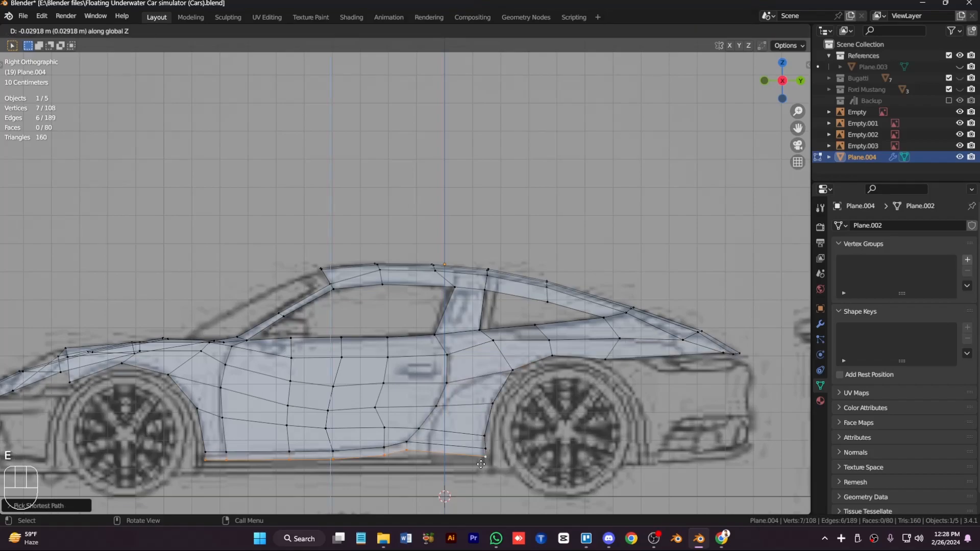
click(546, 421)
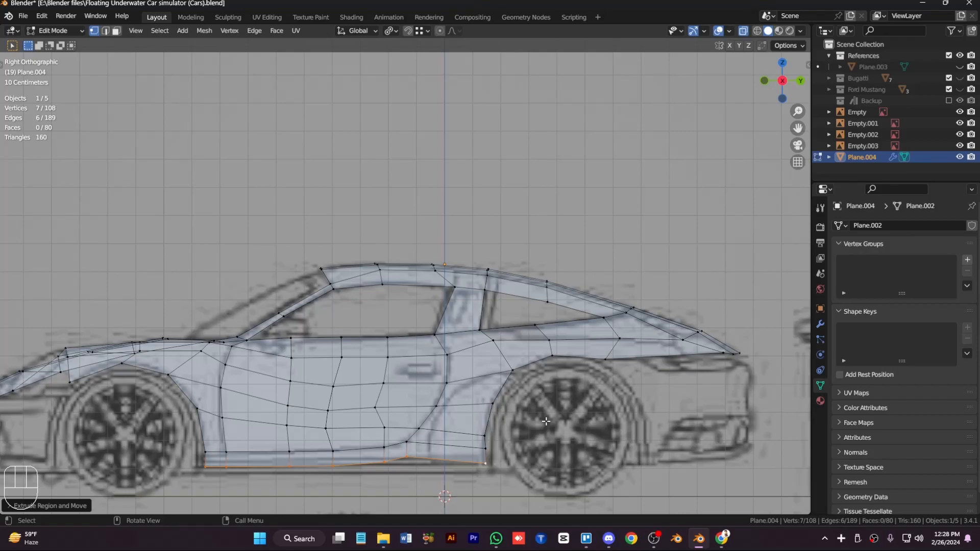
key(KP_3)
key(alt+z)
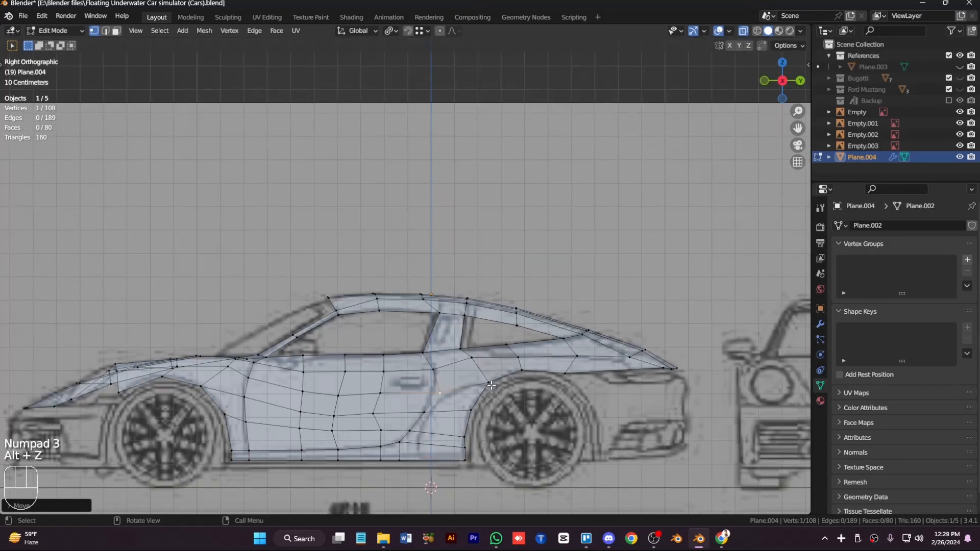
middle_drag(491, 385, 445, 371)
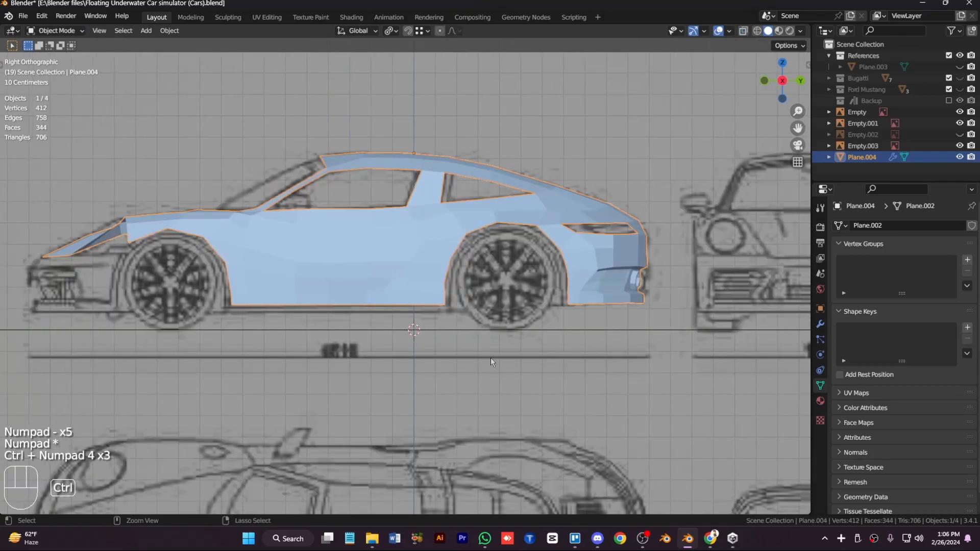
- Show the Empty.002 blueprint, hide Empty.003, and resume vertex editing of the car body in front view
key(ctrl+KP_4)
key(ctrl+KP_4)
key(ctrl+KP_4)
key(ctrl+KP_4)
key(ctrl+KP_4)
key(ctrl+KP_4)
key(ctrl+KP_4)
key(ctrl+KP_4)
key(ctrl+KP_4)
key(ctrl+KP_4)
key(ctrl+KP_4)
key(ctrl+KP_4)
key(alt+z)
key(alt+z)
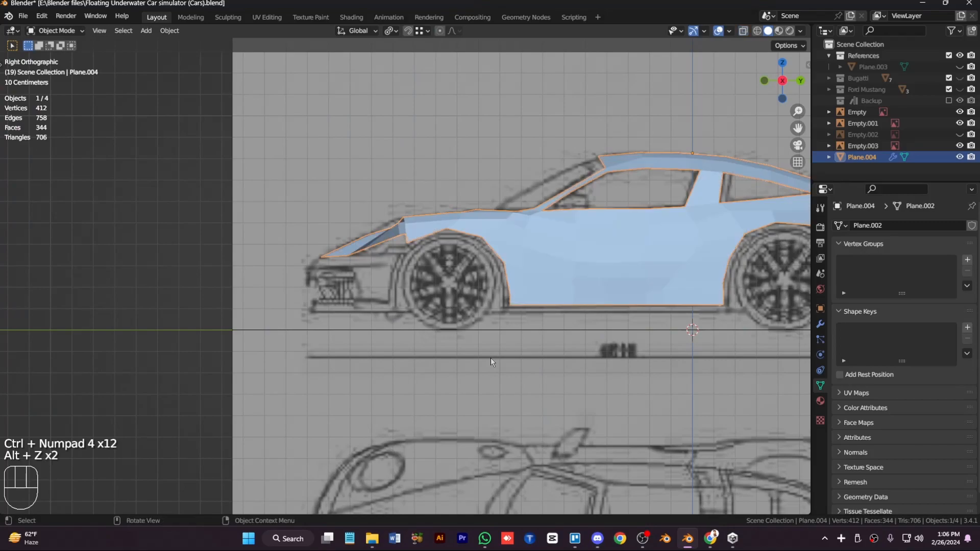
key(Tab)
key(1)
key(KP_1)
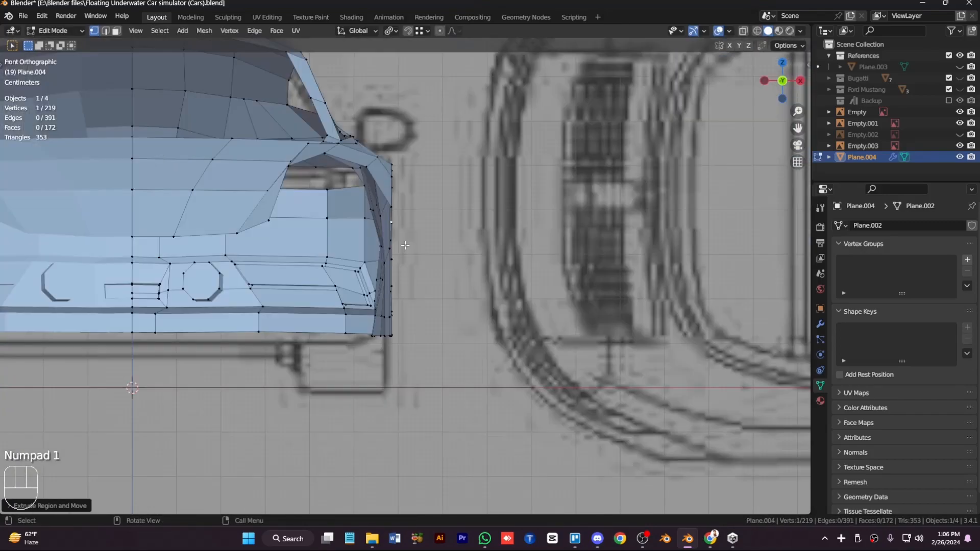
key(alt+z)
key(Tab)
click(959, 134)
click(960, 157)
click(929, 147)
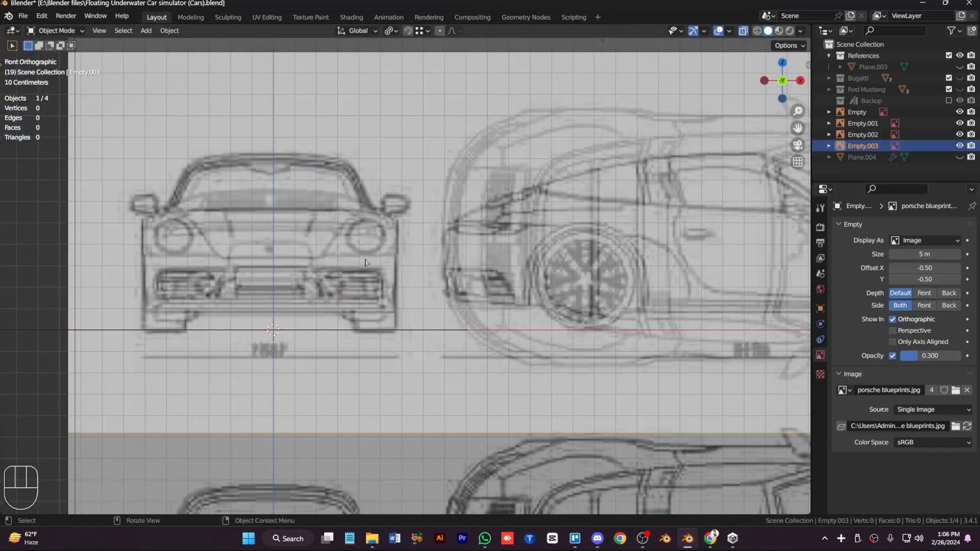
click(960, 157)
key(h)
click(335, 266)
key(Tab)
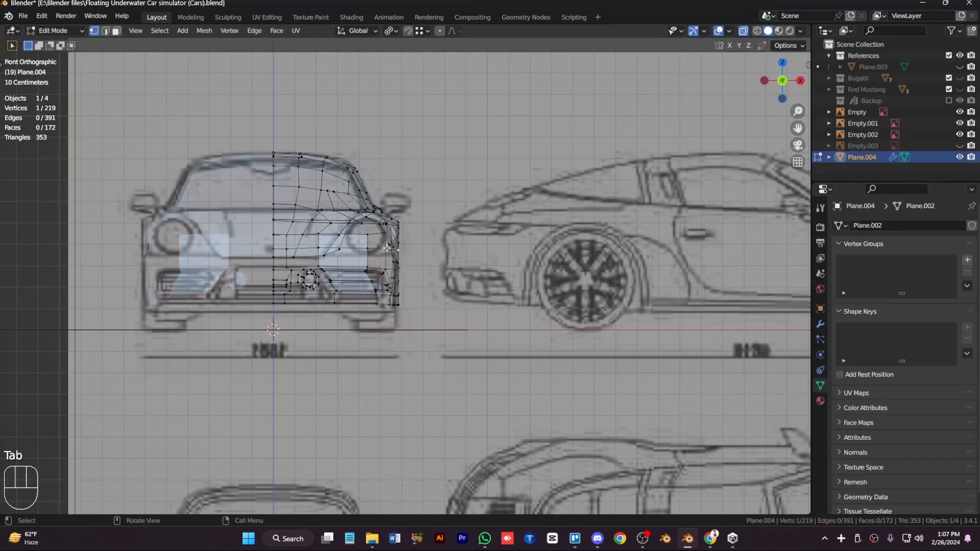
- Try to extrude two edges from the hood's lower headlight corner along the headlight outline in the front blueprint
scroll(346, 272, up, 5)
key(alt+z)
key(ctrl+KP_8)
key(ctrl+KP_8)
key(ctrl+KP_8)
key(ctrl+KP_8)
key(ctrl+KP_8)
key(ctrl+KP_8)
key(ctrl+KP_8)
key(ctrl+KP_8)
key(ctrl+KP_8)
key(ctrl+KP_8)
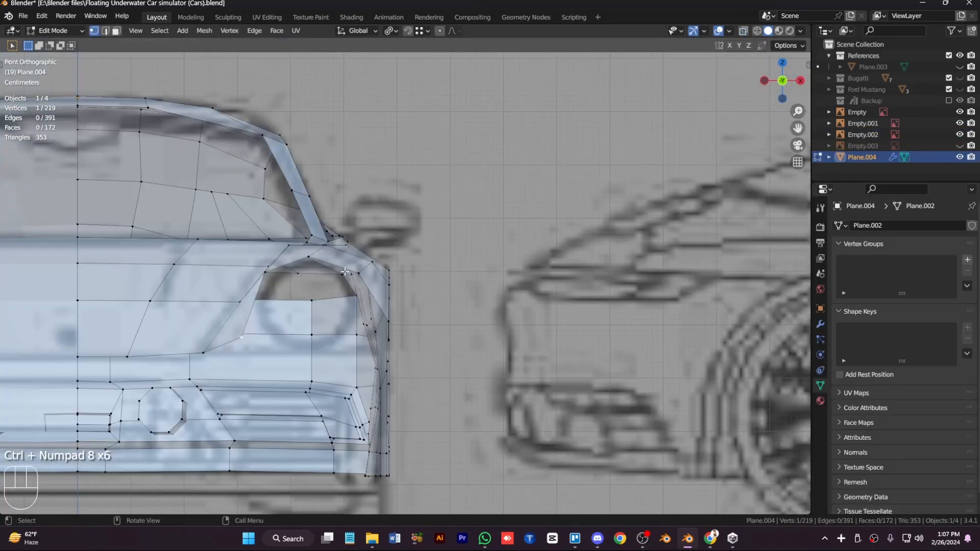
key(e)
click(336, 359)
key(e)
click(389, 339)
- Move the hood's headlight corner and first extruded vertex onto the headlight outline in front view, and delete the outermost extruded vertex
click(242, 337)
key(g)
click(256, 319)
click(289, 363)
key(g)
click(302, 358)
click(341, 343)
key(x)
click(340, 342)
click(301, 361)
key(g)
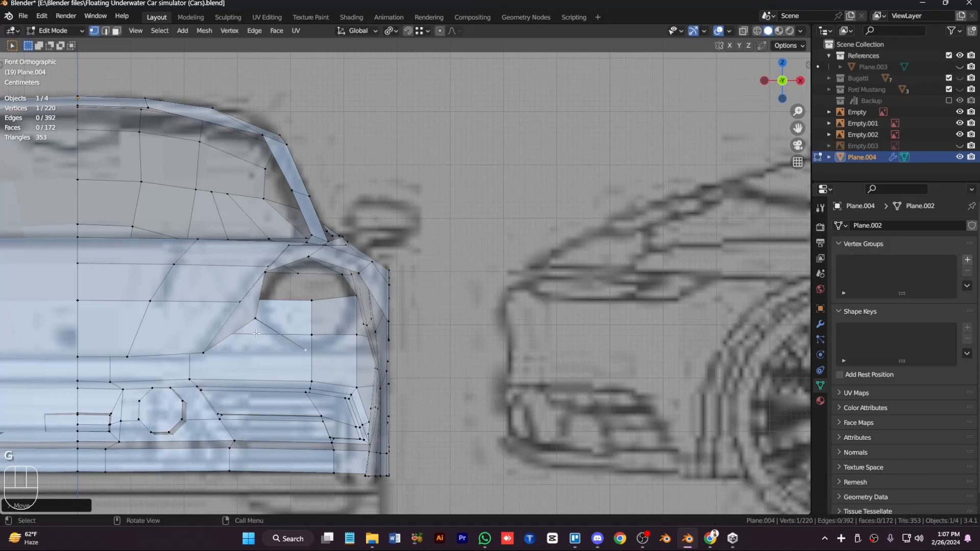
click(306, 354)
- Move the hood's headlight corner and the extruded vertex backward to follow the headlight in the side blueprint
key(KP_3)
click(305, 322)
key(g)
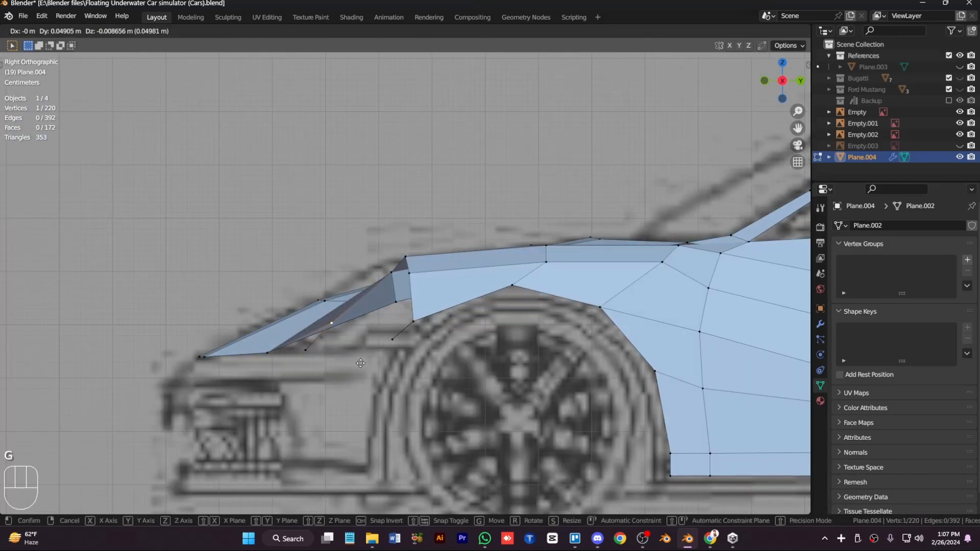
click(369, 337)
click(309, 351)
key(g)
click(366, 342)
- Join the fender's lower front vertex to the headlight opening vertex above it with an edge, and delete the extruded headlight vertex
click(392, 341)
shift+click(396, 307)
key(f)
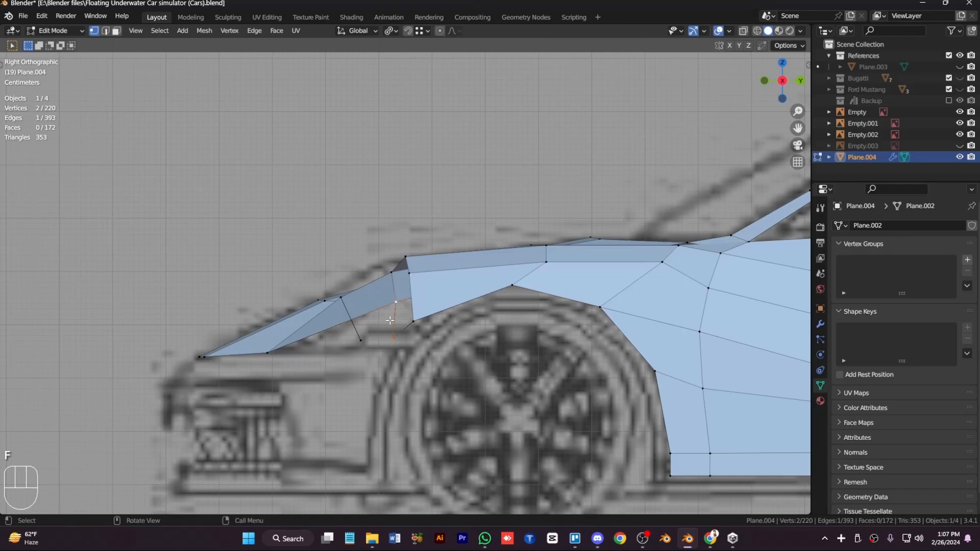
key(alt+z)
click(393, 339)
key(x)
click(365, 353)
- Inspect the whole body shell and the open headlight area from a low front perspective in Object Mode
key(alt+z)
key(KP_Add)
key(KP_Add)
key(KP_Add)
key(KP_Subtract)
key(KP_Subtract)
key(KP_Subtract)
key(KP_Subtract)
key(KP_Subtract)
key(KP_Subtract)
key(KP_Subtract)
key(KP_Subtract)
key(KP_Subtract)
key(KP_Subtract)
key(KP_Subtract)
key(KP_Subtract)
key(KP_Subtract)
key(KP_Subtract)
key(KP_Subtract)
key(KP_Subtract)
key(KP_Subtract)
key(KP_Subtract)
key(KP_Subtract)
key(KP_Subtract)
key(KP_Add)
key(Tab)
key(KP_9)
key(KP_9)
key(KP_4)
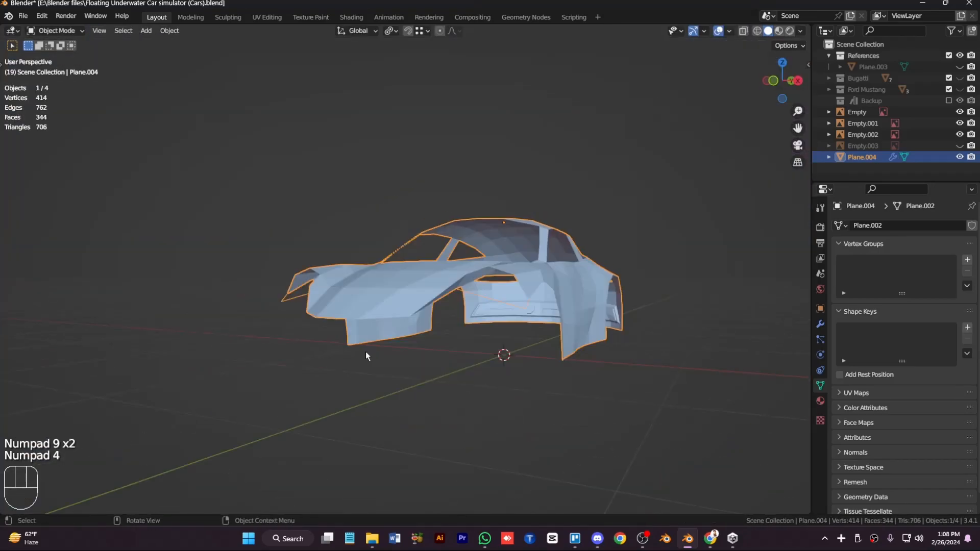
- Delete the stray edge running across the headlight opening from the hood side to the fender
key(KP_1)
key(KP_Add)
key(KP_Add)
key(Tab)
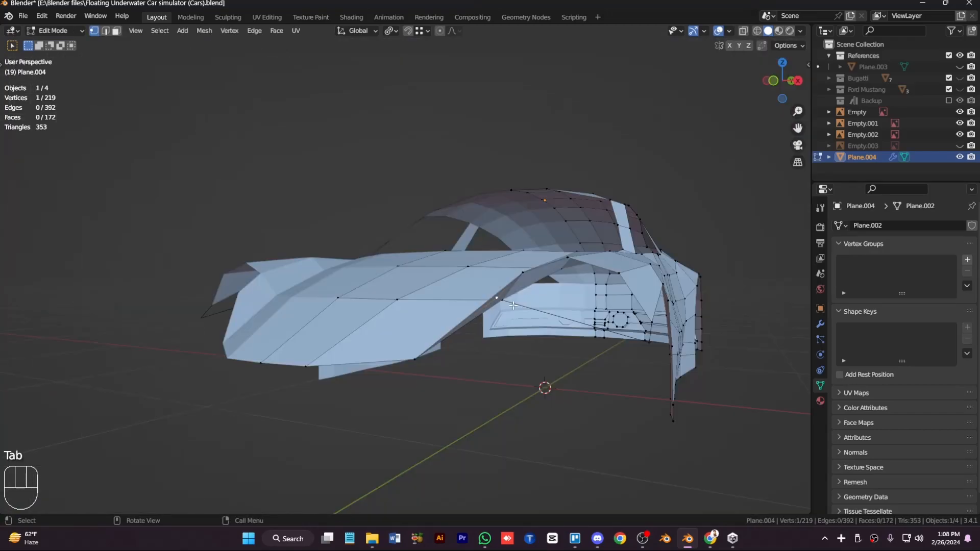
key(2)
click(572, 350)
key(s)
key(x)
click(615, 376)
- Move the fender's front wheel-arch edge inward to fit the front blueprint
key(KP_1)
key(g)
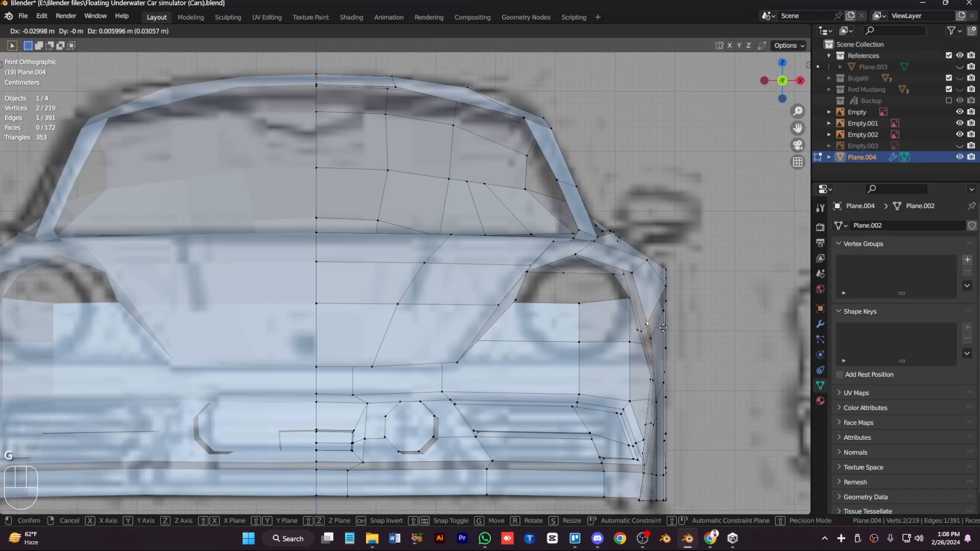
click(663, 328)
- Extrude a new vertex from the fender's lower front tip beside the wheel arch in side view
key(KP_8)
key(KP_Subtract)
key(KP_Subtract)
key(KP_Subtract)
key(KP_Subtract)
key(KP_Subtract)
key(KP_Subtract)
key(KP_Subtract)
key(KP_Subtract)
key(KP_Subtract)
key(KP_Subtract)
key(KP_Subtract)
key(KP_6)
key(KP_6)
key(KP_Add)
key(KP_Add)
key(KP_Add)
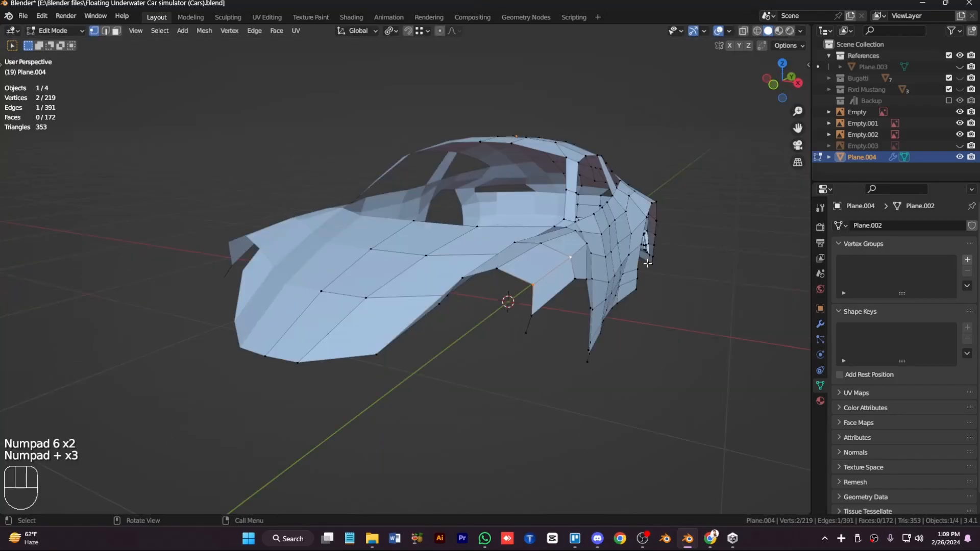
shift+click(571, 257)
key(KP_3)
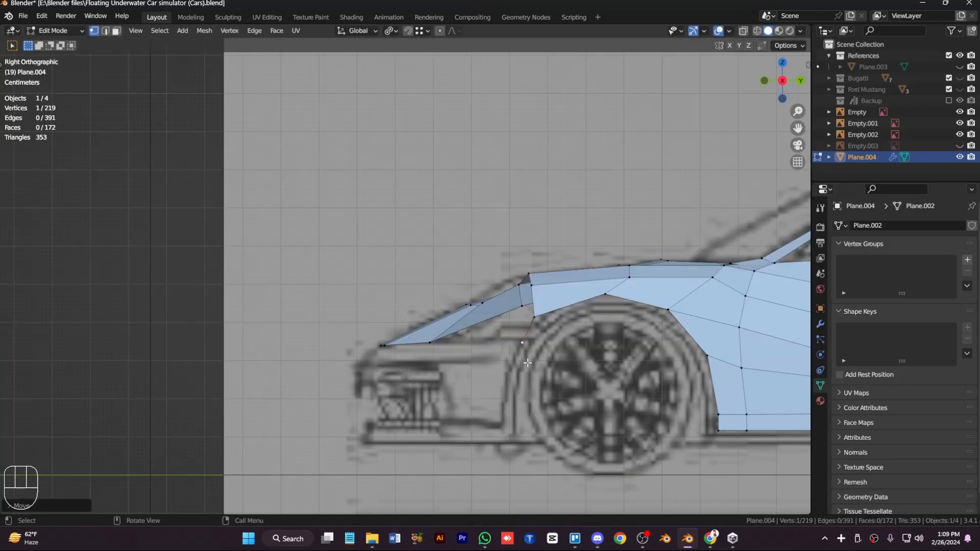
key(e)
click(525, 363)
- Join the new fender vertex to the hood's lower outer corner with an edge, and fill a face against the hood's side edge
key(KP_1)
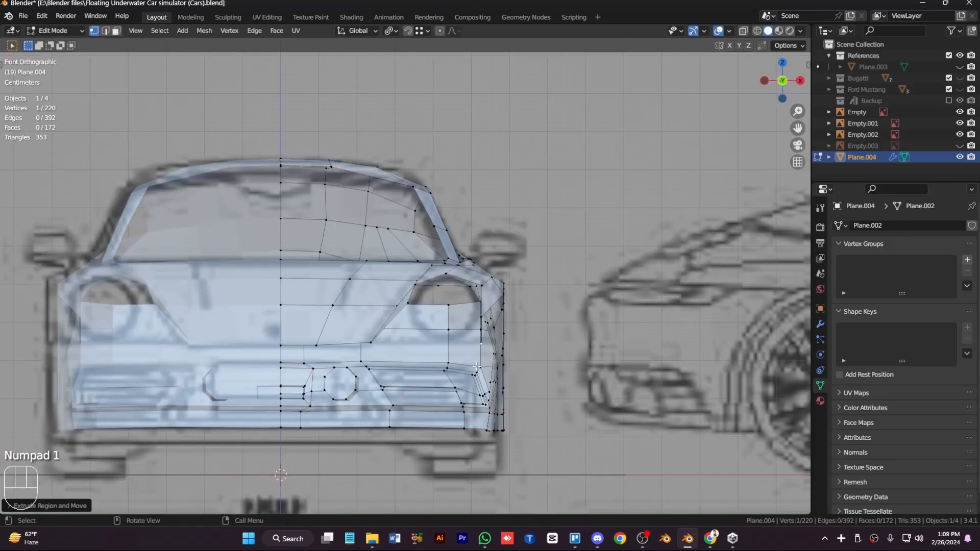
key(alt+z)
key(alt+z)
key(KP_6)
key(KP_6)
shift+click(362, 357)
key(f)
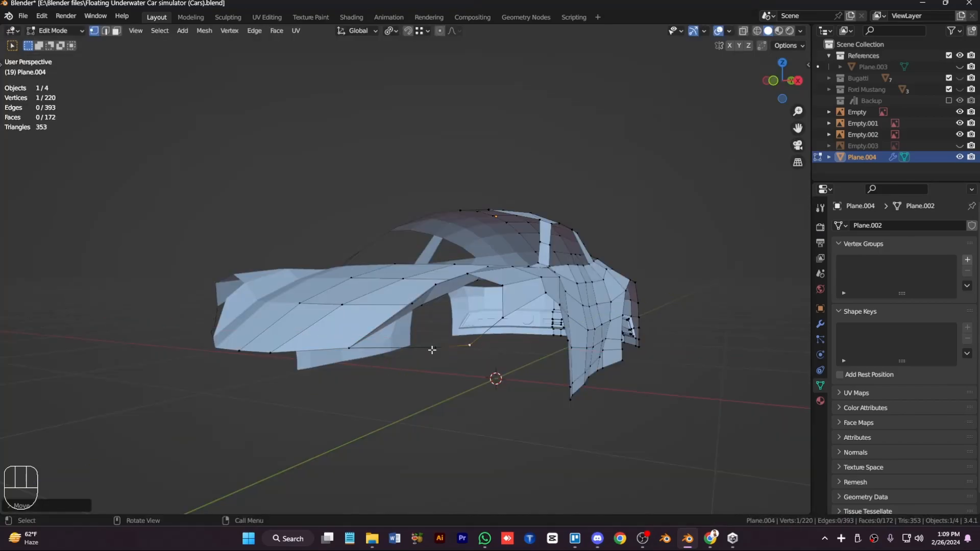
key(KP_4)
key(KP_4)
key(f)
- Select the edge loop around the headlight opening and reshape it with the Circle tool
alt+click(465, 330)
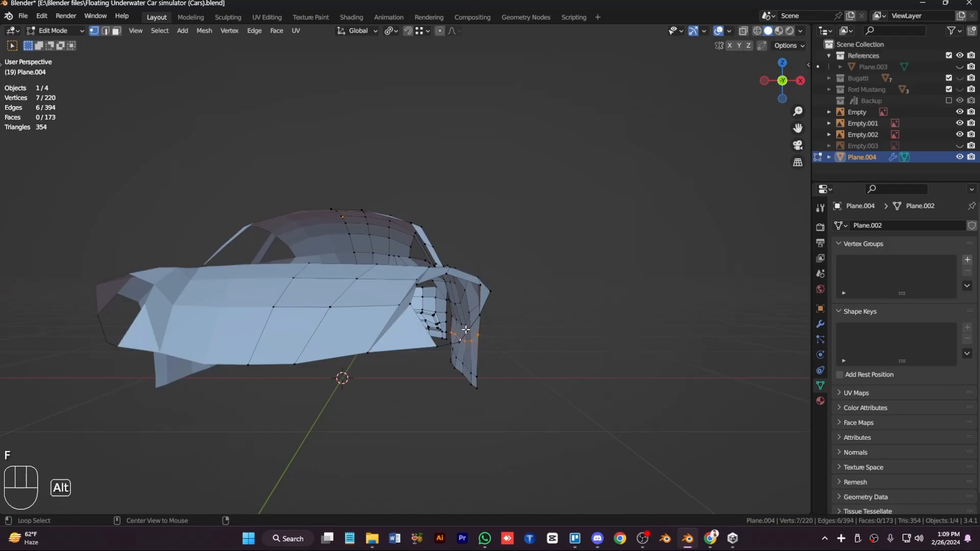
alt+click(461, 349)
key(shift+c)
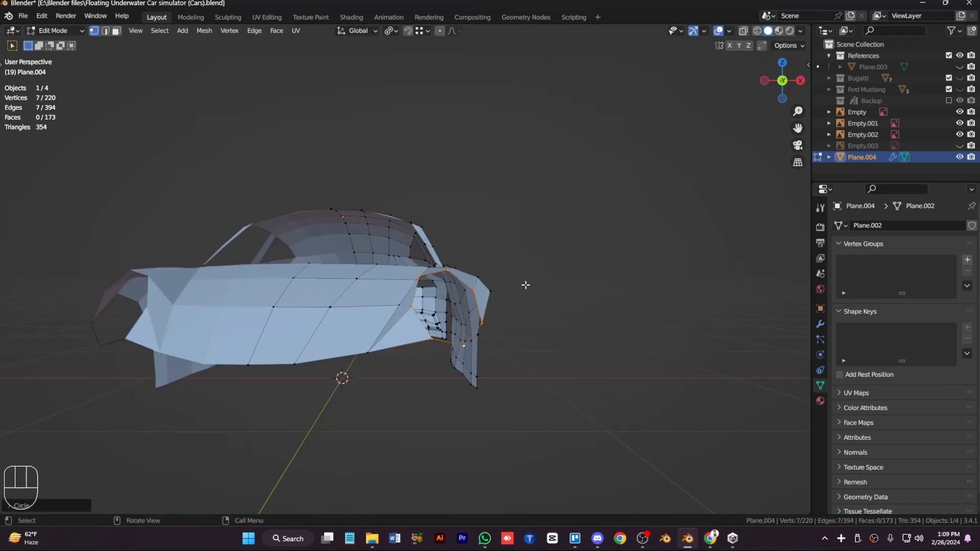
- Move the circular headlight loop onto the headlight in the side blueprint and rotate it to follow the hood's slope
key(KP_3)
key(g)
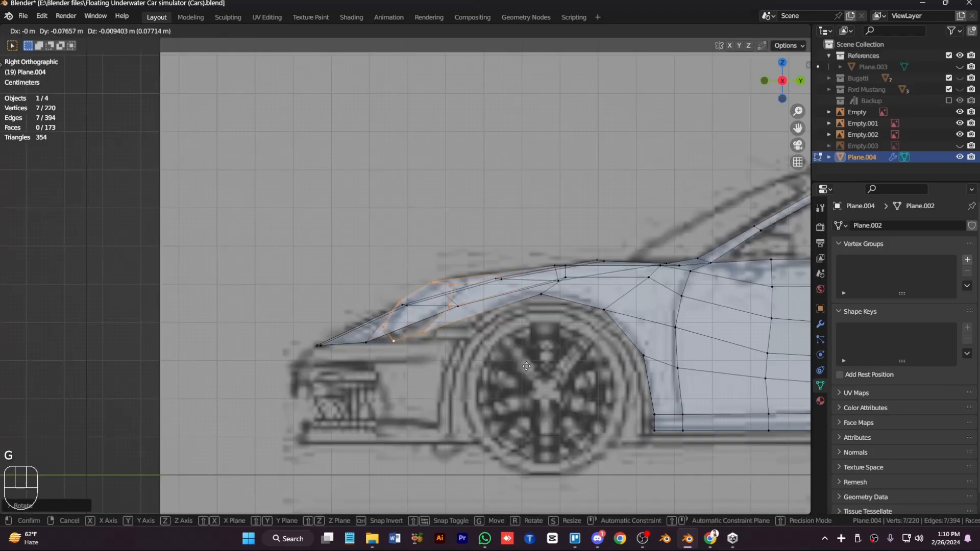
click(536, 361)
key(r)
key(y)
click(489, 354)
key(alt+z)
key(KP_4)
key(KP_4)
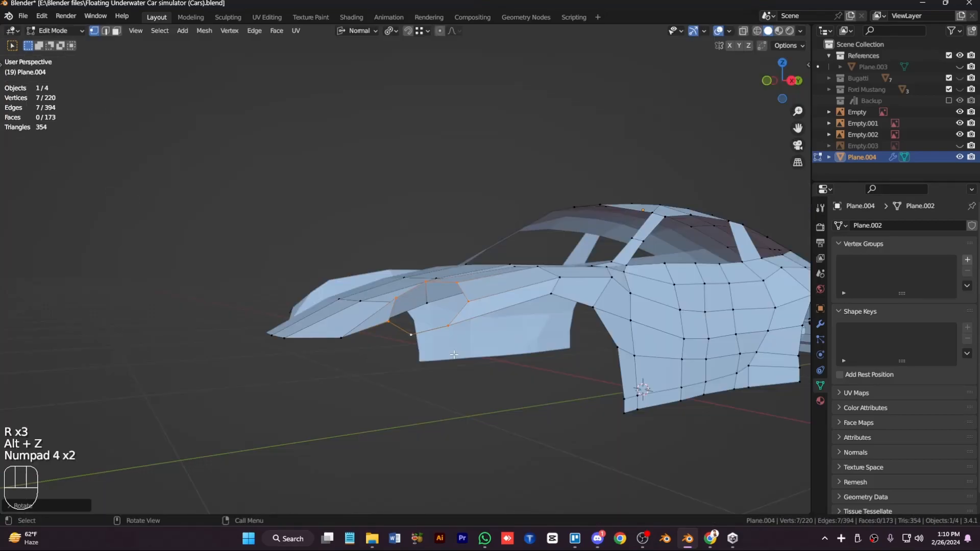
- Rotate and scale the headlight loop in front view until it matches the round headlight in the blueprint
key(KP_1)
key(alt+z)
key(r)
key(x)
key(s)
key(r)
key(z)
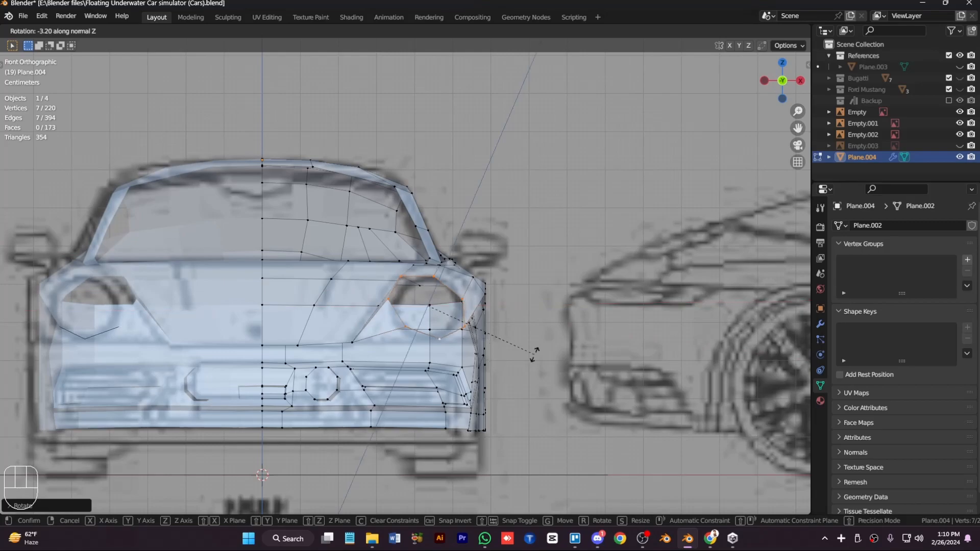
key(y)
key(s)
click(461, 352)
key(alt+z)
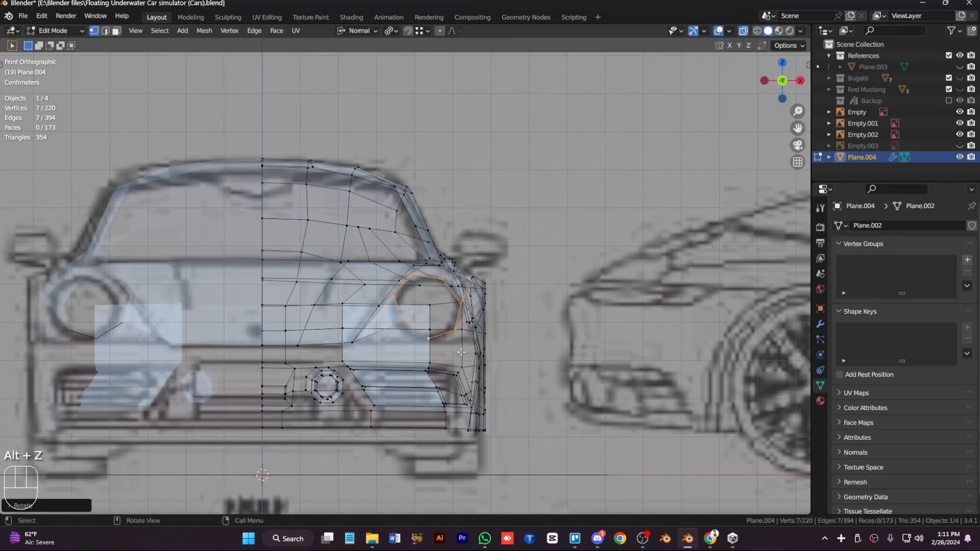
- Fill a triangular face between the headlight loop's two lower vertices and the hood's lower outer corner
click(428, 339)
shift+click(402, 324)
shift+click(354, 342)
key(f)
- Extrude the edge path from the fender tip to the nose down to the bumper line and flatten it with a Z scale of 0
key(KP_6)
key(KP_6)
key(KP_6)
key(KP_6)
key(KP_3)
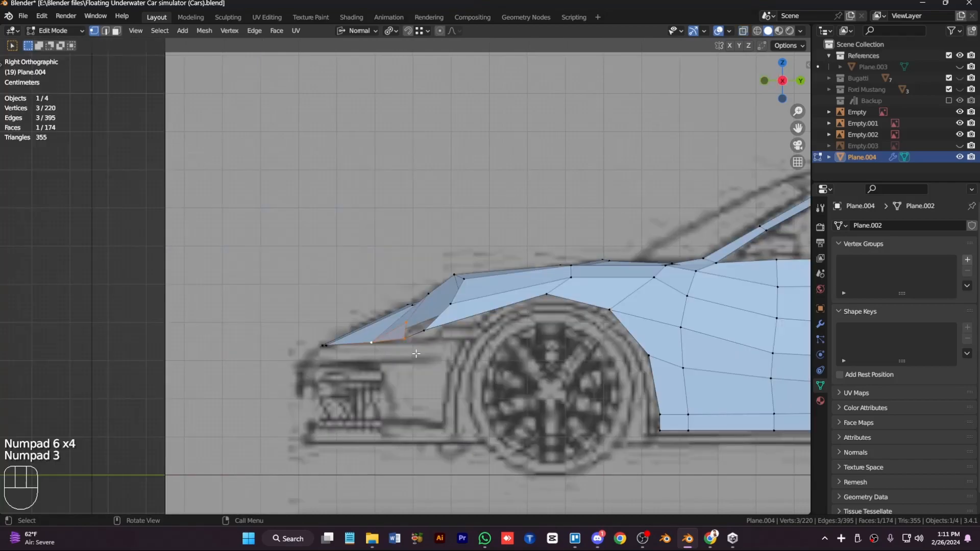
click(423, 331)
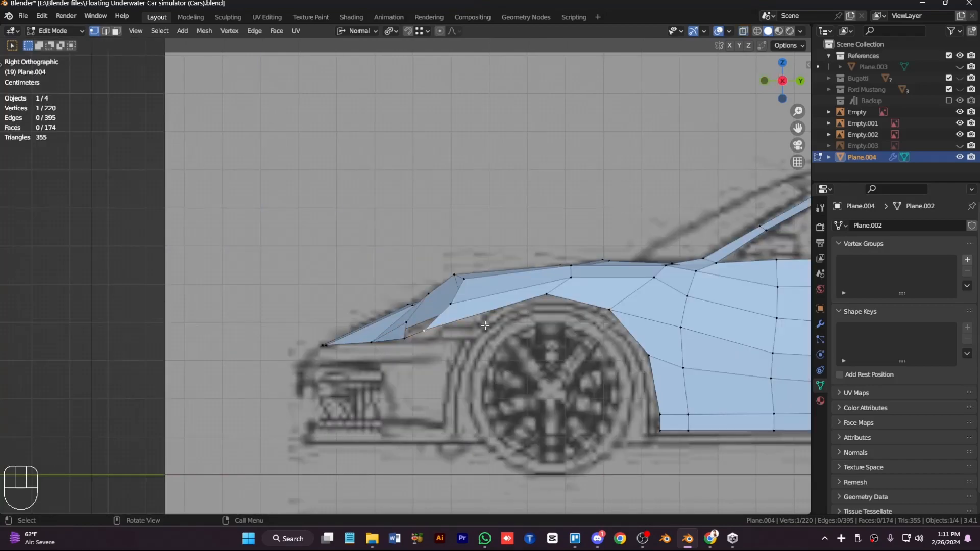
ctrl+click(431, 333)
key(e)
key(s)
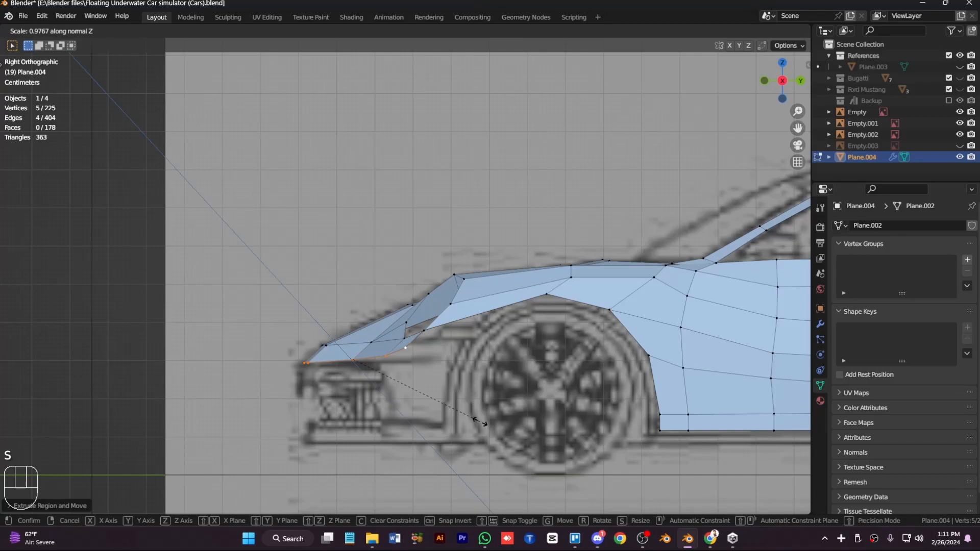
key(z)
key(0)
key(Return)
- Move the new strip's rear vertex back along Y by about 0.044 m, directly below the fender tip
click(406, 364)
key(g)
key(y)
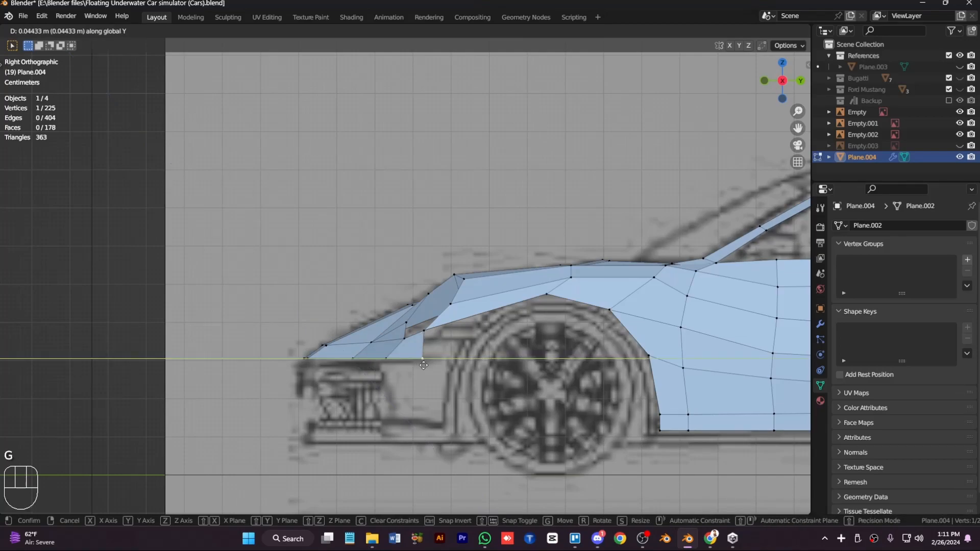
click(424, 365)
- Extrude a new vertex from the strip's rear corner and move it outward along X to the fender side in front view
key(KP_1)
key(e)
key(x)
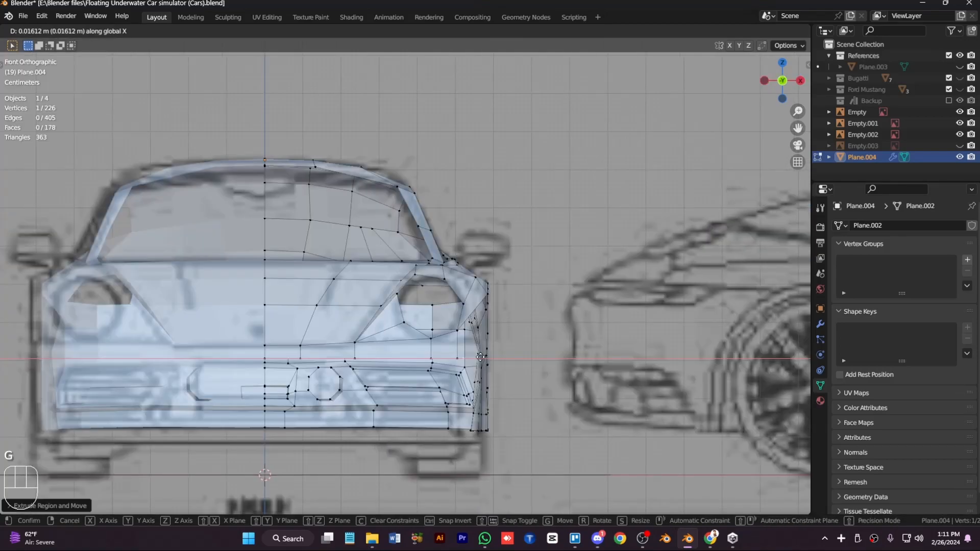
click(480, 357)
key(KP_4)
key(KP_4)
key(KP_4)
key(KP_4)
key(KP_4)
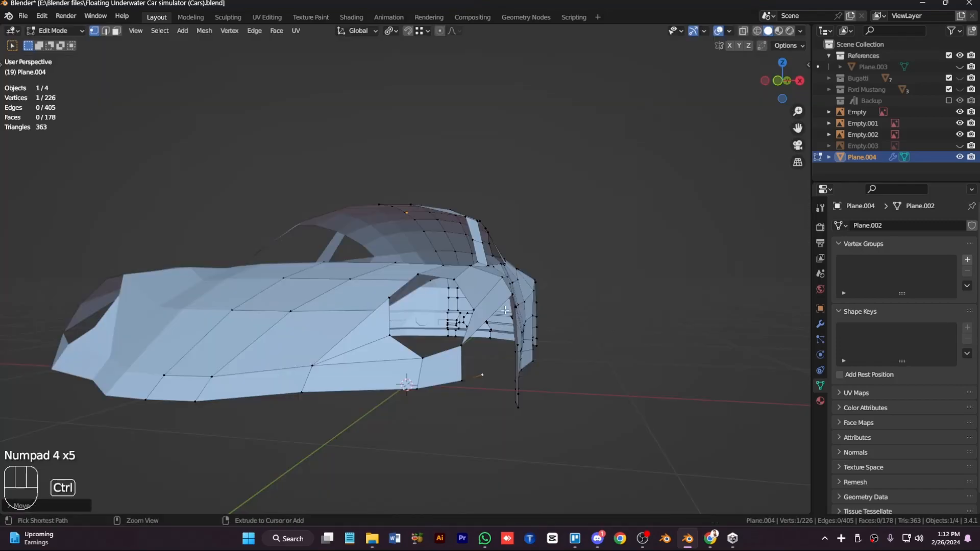
- Inspect the mirrored car body in Object Mode from all around and in side view
key(Tab)
key(KP_8)
key(KP_4)
key(KP_4)
key(KP_4)
key(KP_4)
key(KP_4)
key(KP_4)
key(KP_4)
key(KP_4)
key(KP_4)
key(KP_4)
key(KP_4)
key(KP_4)
key(KP_4)
key(KP_4)
key(KP_4)
key(KP_4)
key(KP_4)
key(KP_4)
key(KP_2)
key(KP_3)
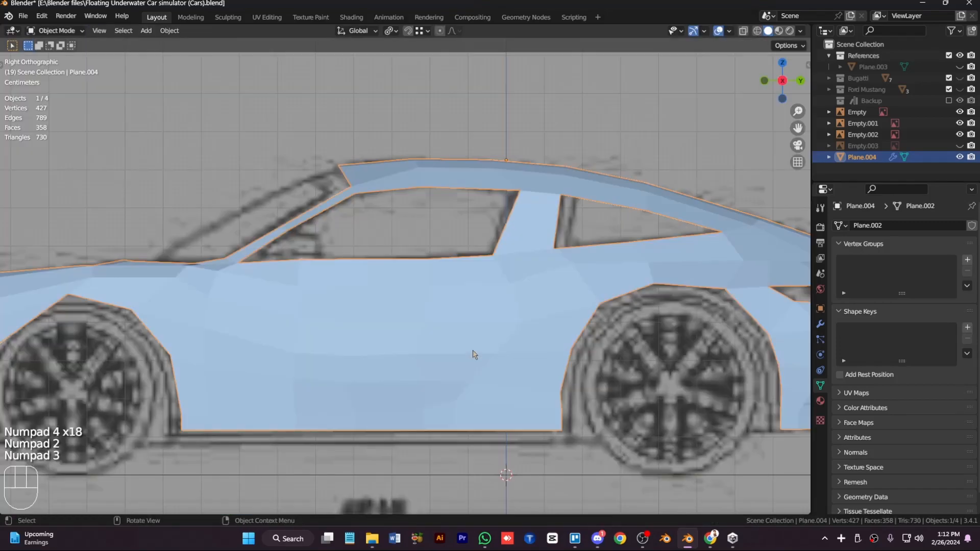
- Return to editing the mesh and select the upper vertex of the fender edge loop just ahead of the front wheel arch's peak
key(alt+z)
key(Tab)
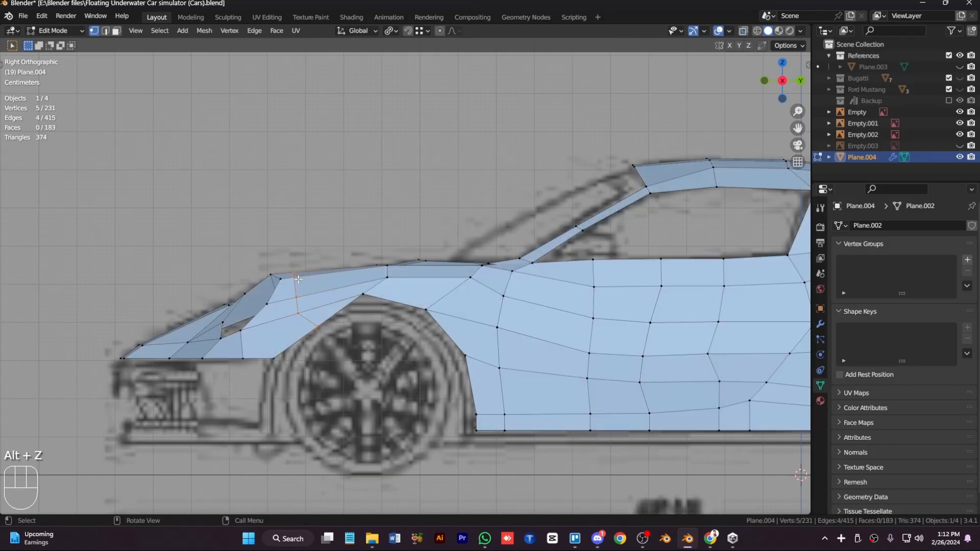
click(298, 279)
key(KP_6)
key(KP_6)
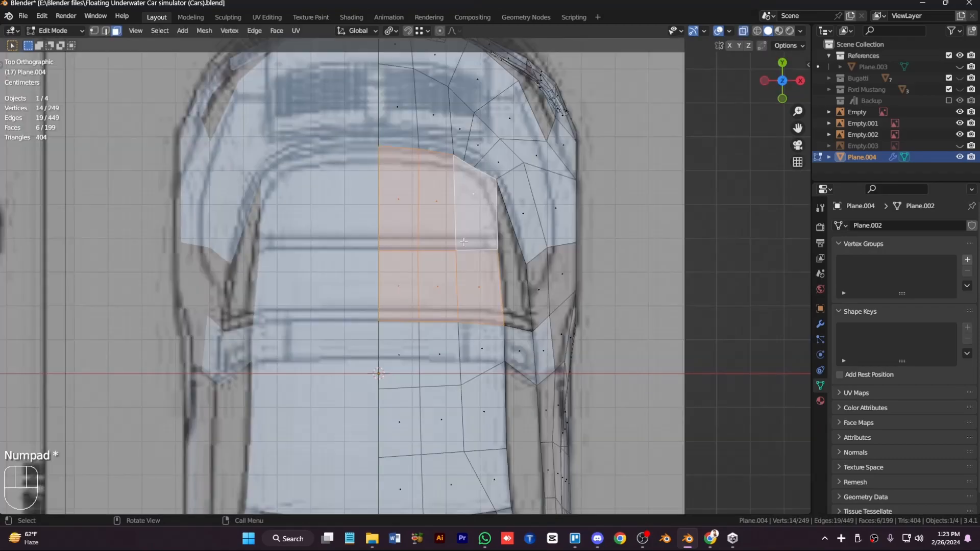
- Fill the gap between the rear window and the side pillar with two faces in top view
key(f)
key(2)
click(503, 280)
key(f)
key(f)
key(alt+z)
key(alt+z)
key(3)
key(1)
- Move the rear window's outer side vertex and upper corner vertices onto the window outline in the top blueprint
click(500, 253)
key(g)
click(521, 277)
click(465, 164)
key(g)
click(476, 171)
key(g)
click(485, 174)
- Inset the six rear window faces and offset them with Shrink/Fatten by about 0.006 m in side view
key(3)
click(476, 300)
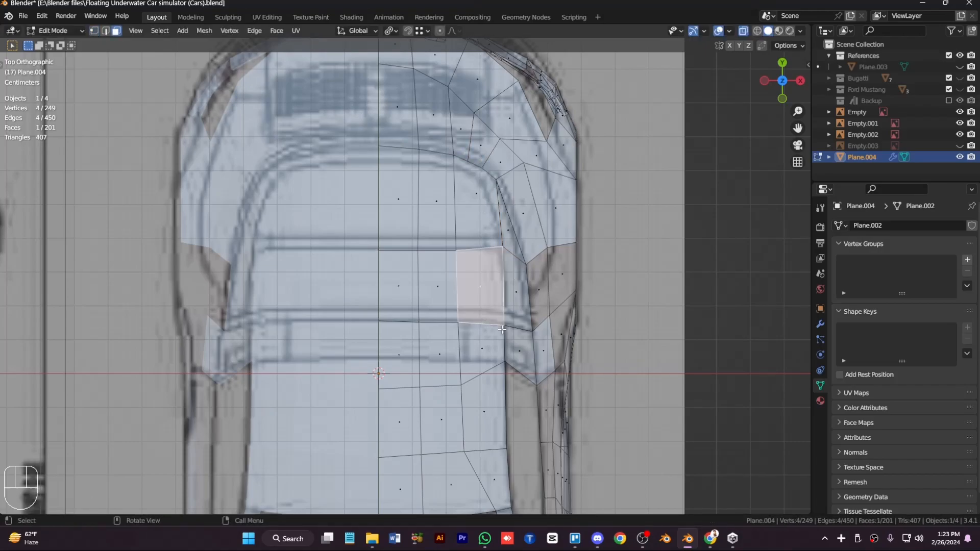
ctrl+click(400, 183)
ctrl+click(472, 193)
key(alt+z)
key(alt+z)
key(i)
click(526, 361)
key(KP_3)
key(alt+s)
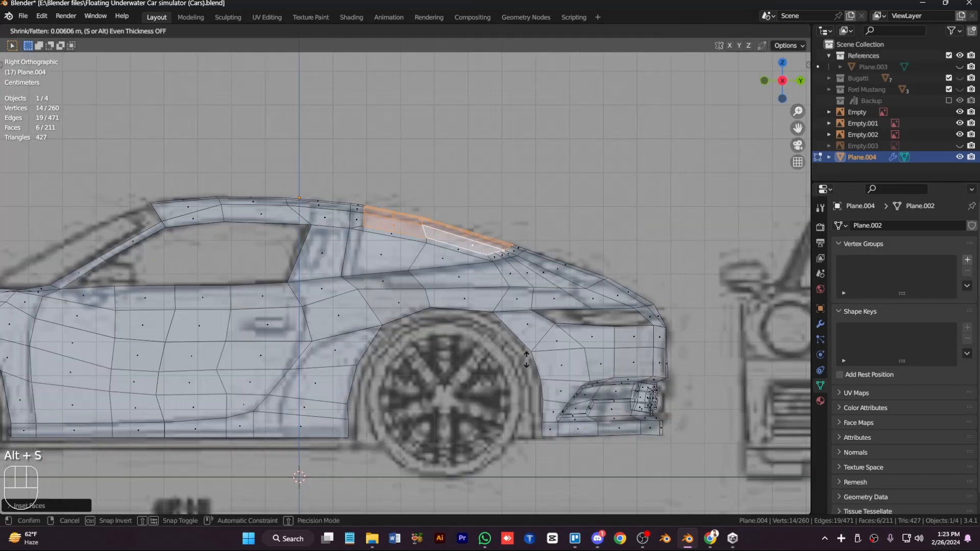
click(526, 359)
- Fill the open side window area with four faces
key(1)
click(291, 260)
key(2)
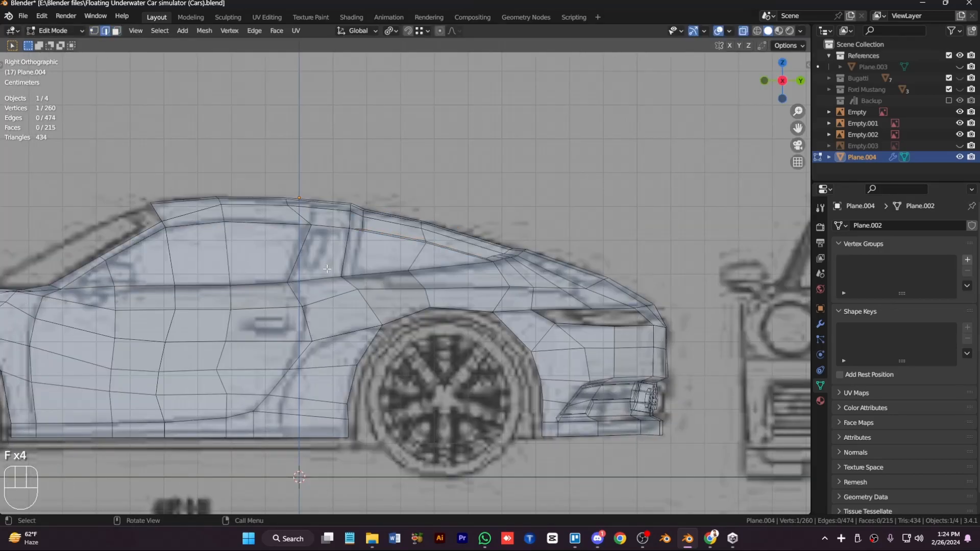
key(ctrl+KP_4)
key(ctrl+KP_4)
key(ctrl+KP_4)
key(ctrl+KP_4)
key(ctrl+KP_4)
key(ctrl+KP_4)
key(ctrl+KP_4)
key(Tab)
key(Tab)
- Extrude the windshield pillar's side edge inward in two segments to the car's centre line in top view
alt+click(278, 267)
key(1)
key(KP_7)
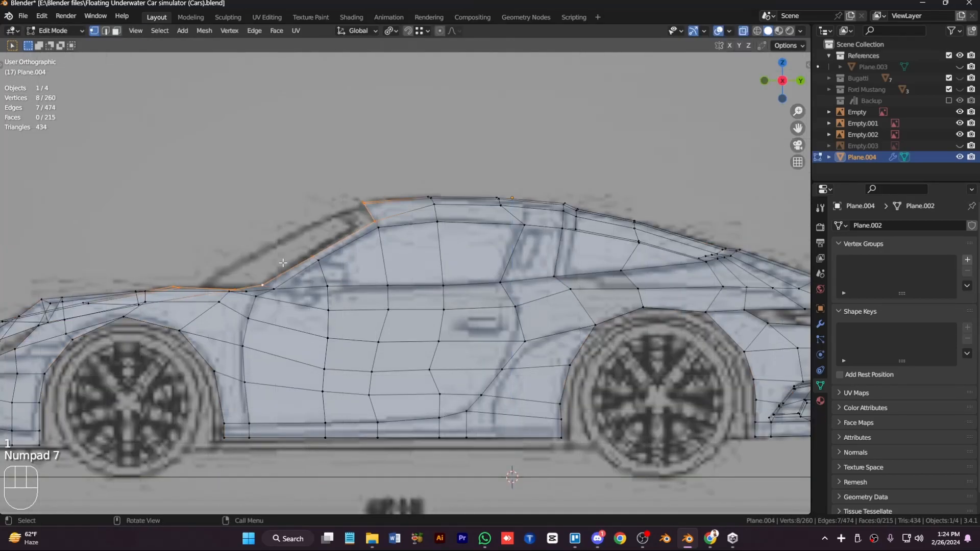
click(349, 275)
shift+click(337, 226)
key(e)
click(277, 277)
key(e)
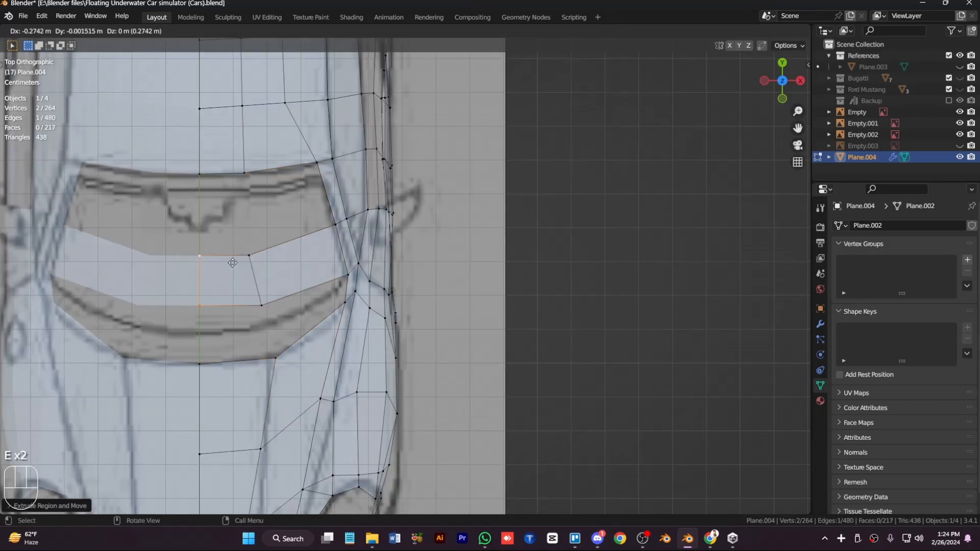
click(232, 263)
- Fill the remaining windshield gaps toward the roof edge and toward the hood with four faces
key(f)
key(f)
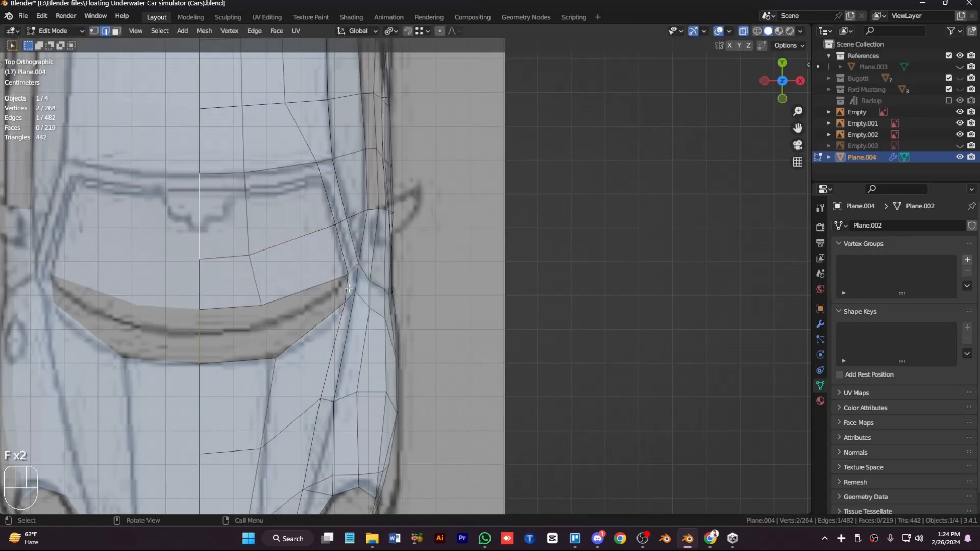
key(f)
key(f)
key(1)
scroll(246, 327, down, 4)
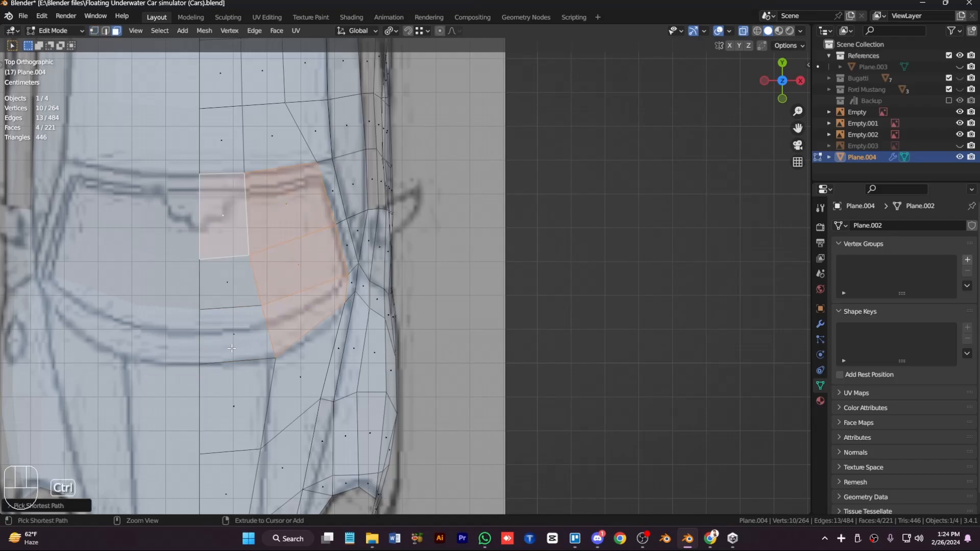
- Move the windshield's lower centre edge onto the blueprint's windshield base in top view, and adjust its position in side view
key(KP_3)
key(KP_8)
key(KP_4)
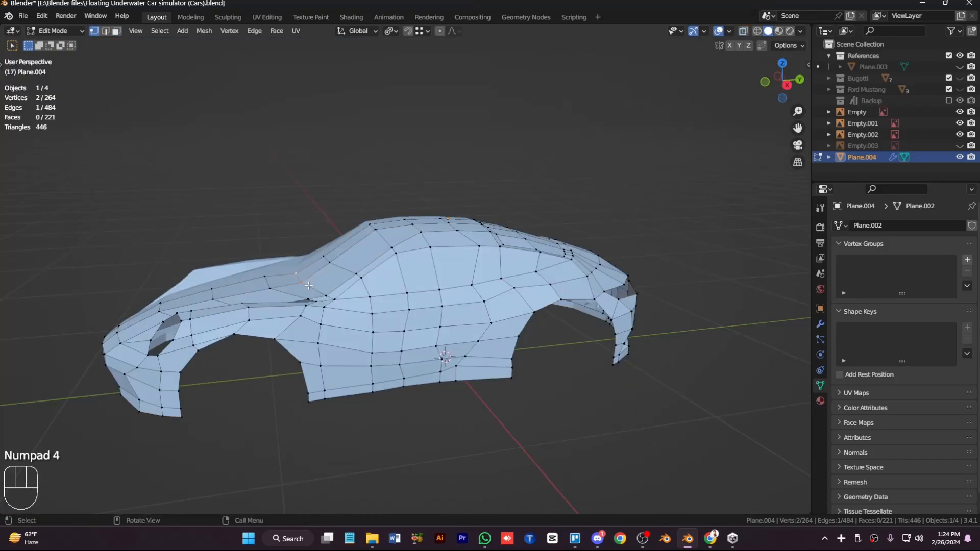
key(KP_7)
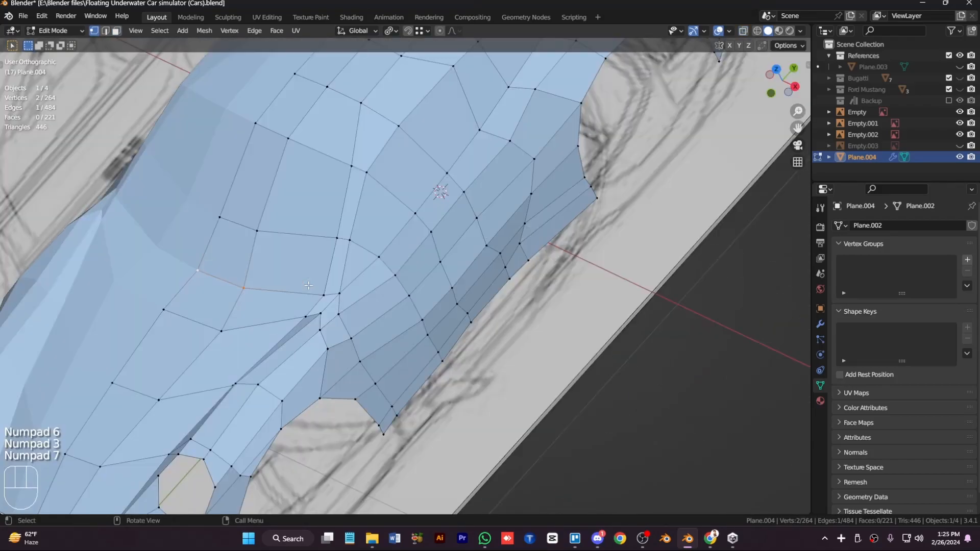
key(alt+z)
key(g)
click(242, 289)
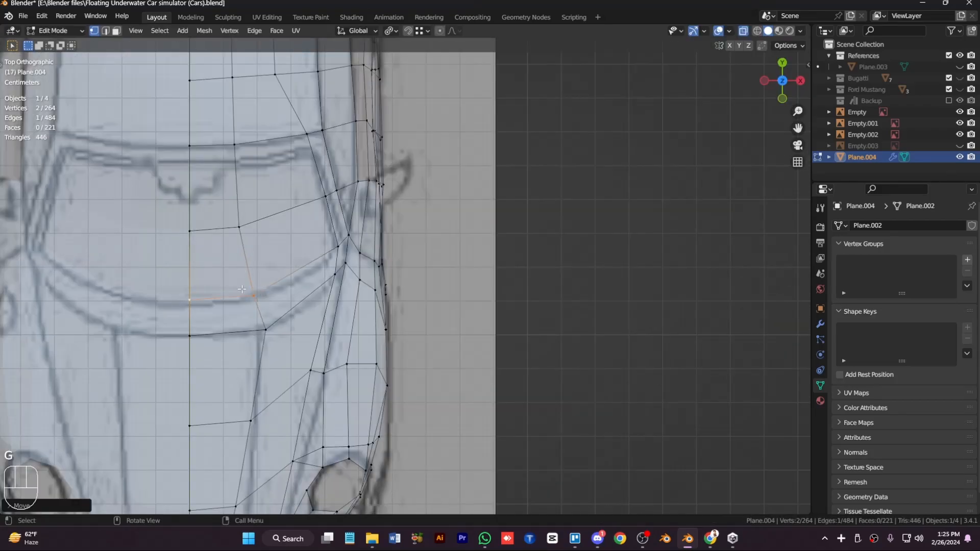
key(KP_3)
key(g)
click(350, 309)
- Inset the four windshield faces and move them slightly inward in side view
key(3)
shift+drag(292, 297, 234, 262)
key(KP_7)
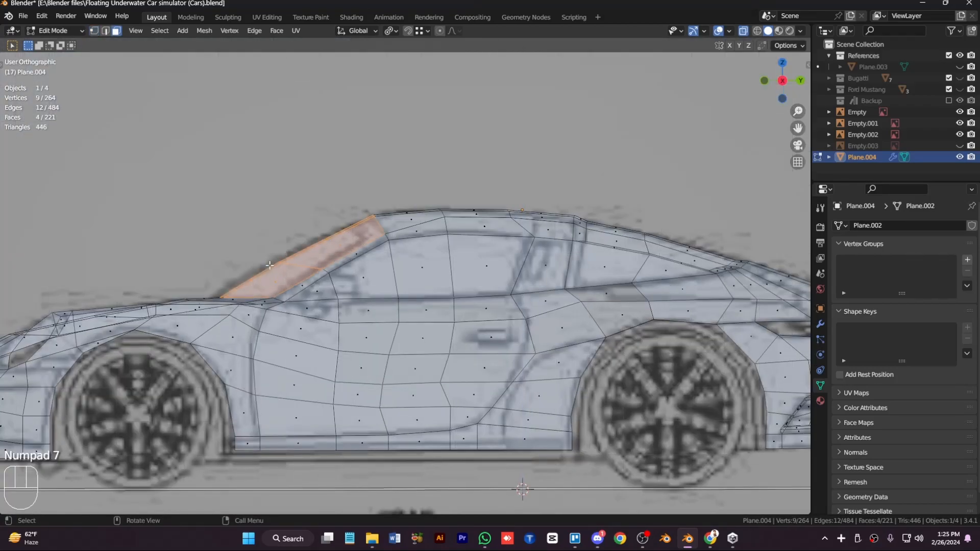
key(KP_3)
key(g)
click(433, 346)
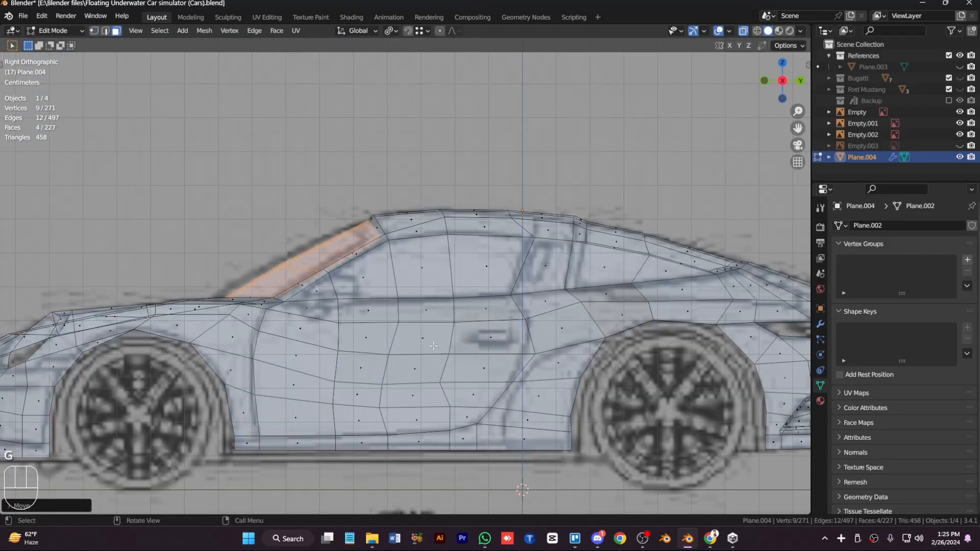
- Inspect the complete car body in Object Mode from the front and from above
key(Tab)
key(KP_4)
key(KP_8)
key(KP_8)
key(KP_Subtract)
key(KP_Subtract)
key(KP_Subtract)
key(KP_2)
key(KP_2)
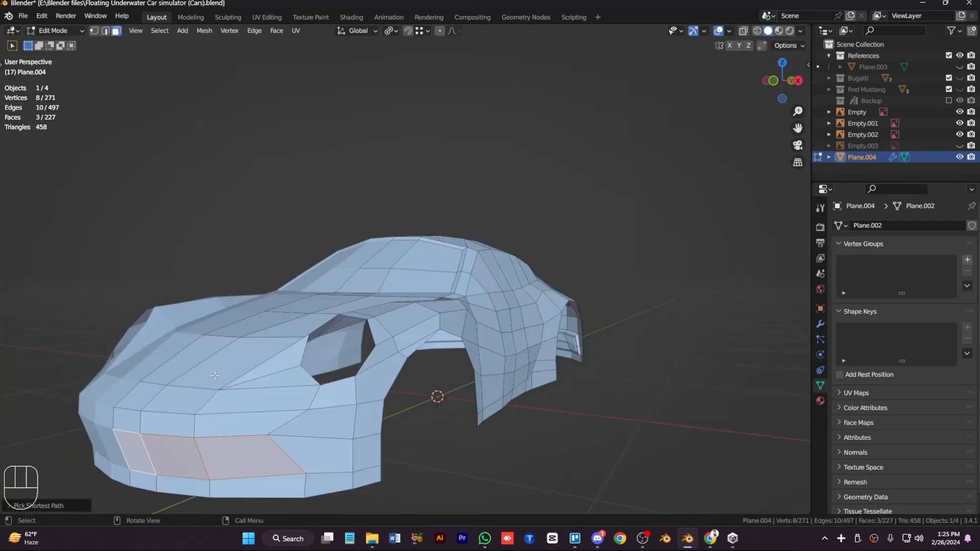
- Inset the three selected front bumper faces and extrude them inward to form the recessed grille
key(ctrl+KP_2)
key(ctrl+KP_2)
key(ctrl+KP_4)
key(ctrl+KP_4)
key(ctrl+KP_4)
key(ctrl+KP_4)
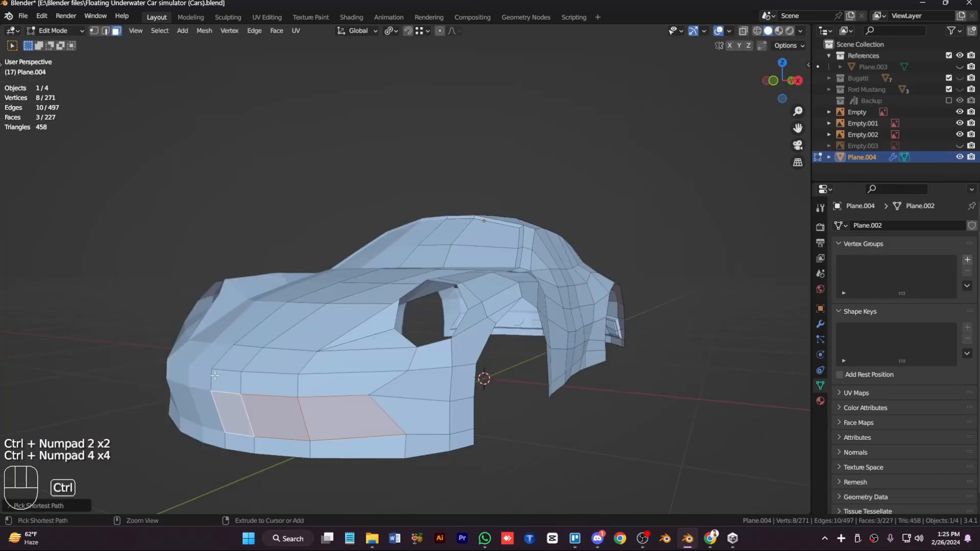
key(alt+s)
key(e)
click(622, 431)
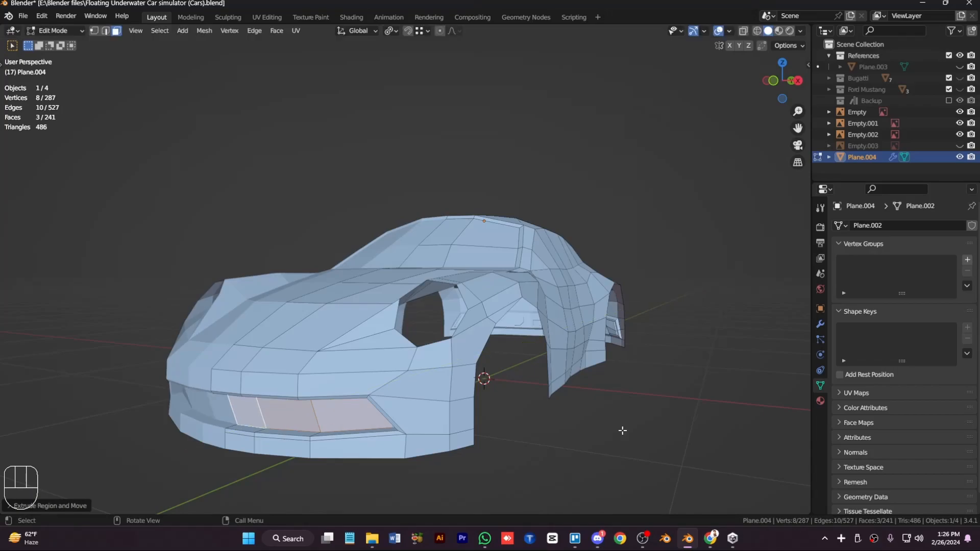
- Inspect the complete car body in Object Mode from the side and around to the opposite front corner
key(Tab)
key(KP_3)
key(alt+z)
key(alt+z)
key(KP_8)
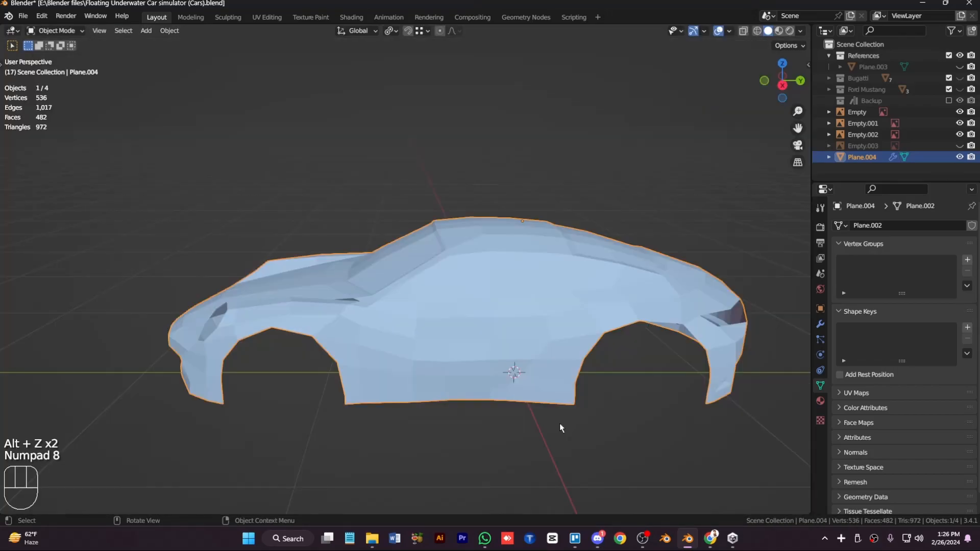
key(KP_6)
key(KP_6)
key(KP_6)
key(KP_6)
key(KP_6)
key(KP_6)
key(KP_6)
key(KP_6)
key(KP_6)
key(KP_6)
key(KP_6)
key(KP_6)
key(KP_6)
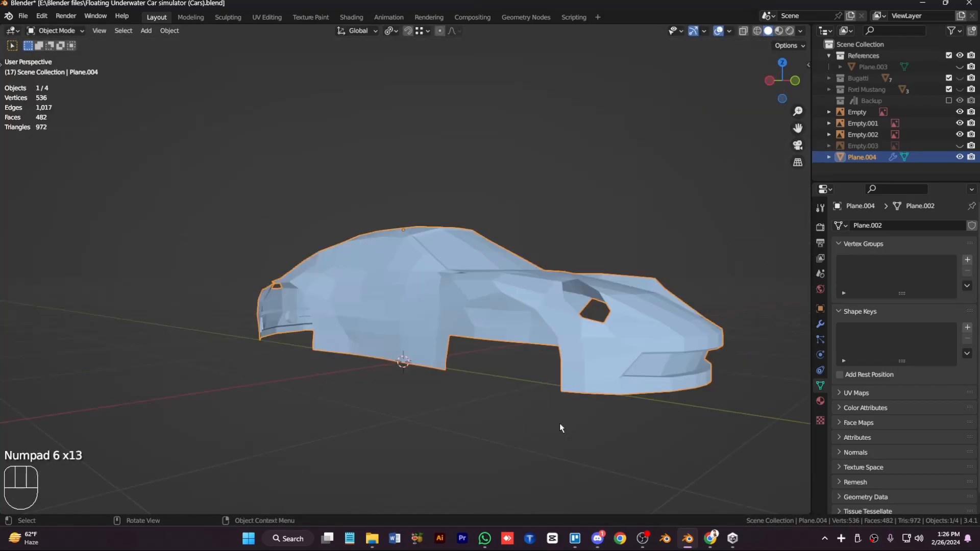
- Return to Edit Mode in side view and inset the side window and rear quarter window faces
key(Tab)
key(KP_3)
key(alt+z)
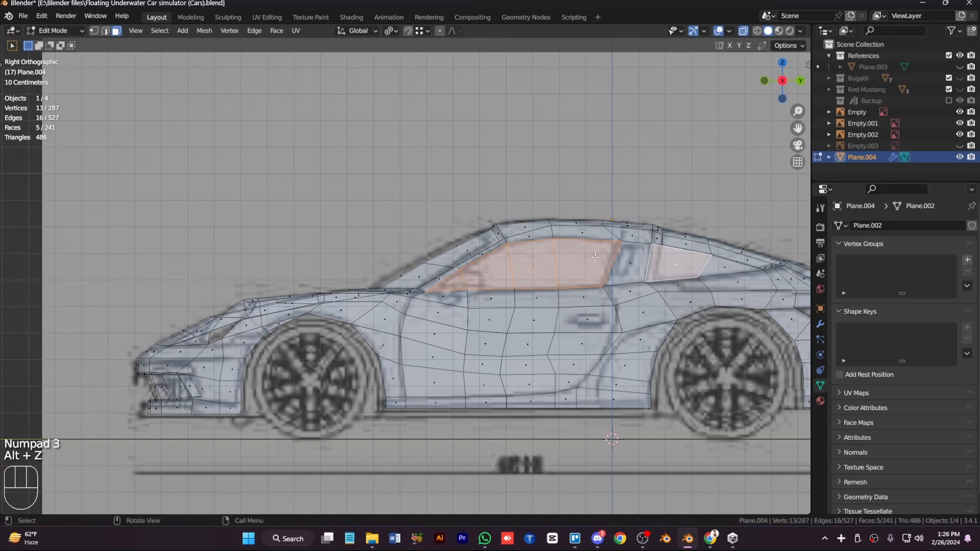
key(ctrl+KP_6)
key(ctrl+KP_6)
key(ctrl+KP_6)
key(ctrl+KP_6)
key(ctrl+KP_6)
key(ctrl+KP_6)
key(ctrl+KP_6)
key(ctrl+KP_6)
key(ctrl+KP_6)
key(ctrl+KP_6)
key(ctrl+KP_6)
key(ctrl+KP_6)
key(ctrl+KP_6)
key(ctrl+KP_6)
key(ctrl+KP_6)
key(ctrl+KP_6)
key(ctrl+KP_6)
key(ctrl+KP_6)
key(ctrl+KP_6)
key(ctrl+KP_6)
key(KP_4)
key(KP_4)
key(alt+z)
key(KP_4)
key(KP_4)
key(KP_8)
scroll(720, 266, down, 5)
key(i)
click(713, 302)
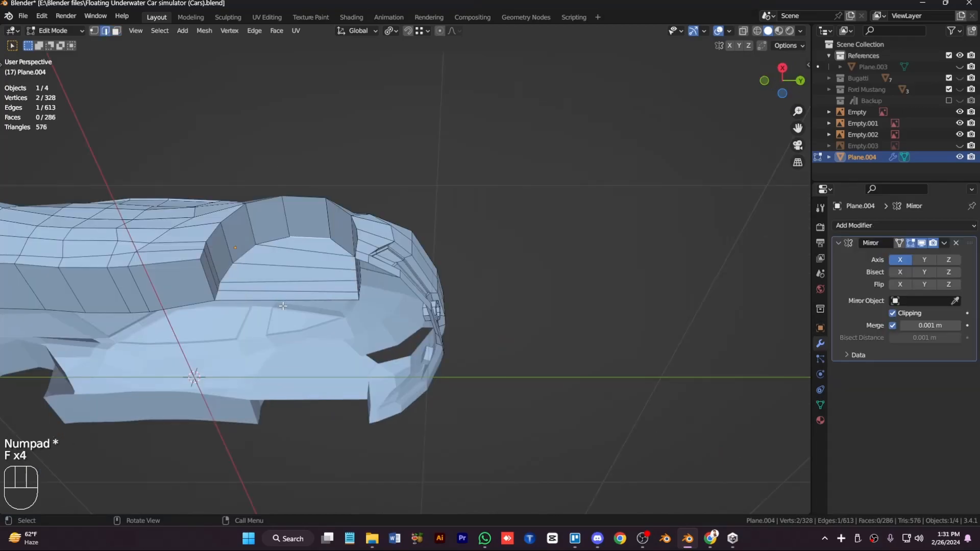
- Fill the inner side of the front wheel arch with faces between its opposing edges
key(ctrl+KP_4)
key(ctrl+KP_4)
key(ctrl+KP_4)
key(ctrl+KP_4)
key(ctrl+KP_4)
key(ctrl+KP_4)
key(ctrl+KP_4)
key(ctrl+KP_4)
key(ctrl+KP_4)
key(ctrl+KP_4)
key(ctrl+KP_4)
key(ctrl+KP_4)
key(ctrl+KP_4)
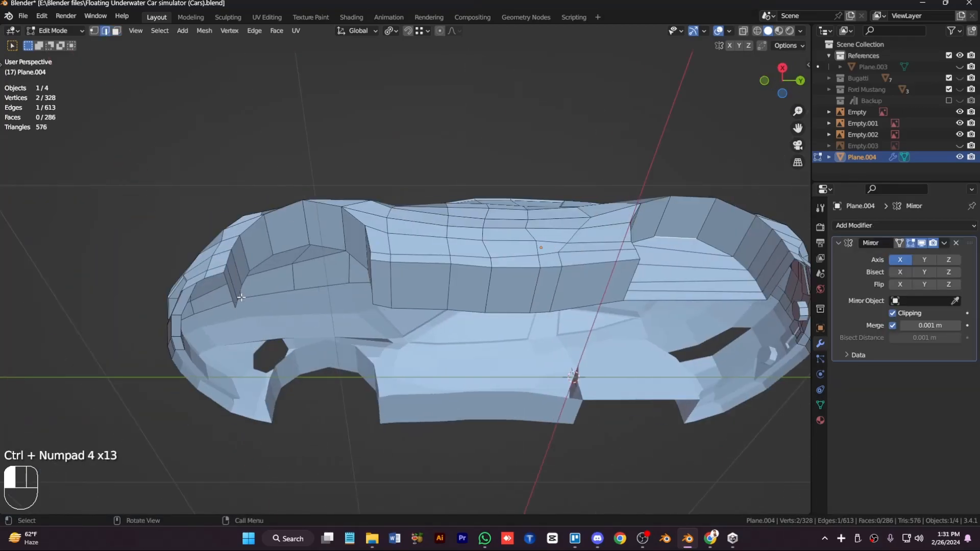
key(ctrl+KP_4)
key(ctrl+KP_4)
key(ctrl+KP_4)
key(ctrl+KP_4)
key(ctrl+KP_4)
key(ctrl+KP_4)
key(f)
key(f)
key(f)
key(f)
key(f)
key(f)
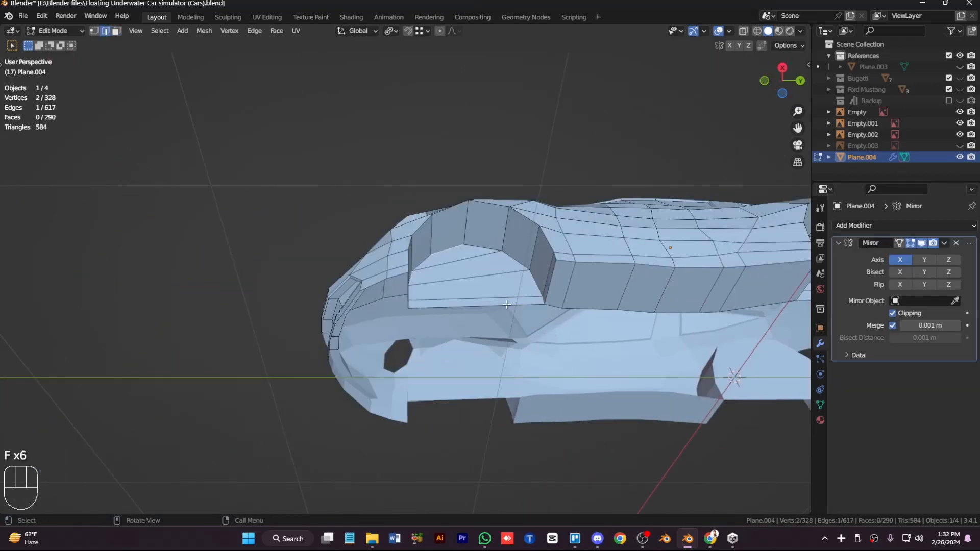
- Select the path of vertices along the underside's inner edge and extrude it along X to the mirror centreline, forming the floor
key(1)
key(ctrl+KP_6)
key(ctrl+KP_6)
key(ctrl+KP_6)
key(ctrl+KP_6)
key(ctrl+KP_6)
key(ctrl+KP_6)
key(ctrl+KP_6)
key(ctrl+KP_6)
key(ctrl+KP_6)
key(ctrl+KP_6)
key(ctrl+KP_6)
key(ctrl+KP_6)
key(ctrl+KP_6)
key(ctrl+KP_6)
key(ctrl+KP_6)
key(ctrl+KP_6)
ctrl+click(519, 372)
key(ctrl+z)
ctrl+click(515, 356)
key(e)
key(x)
click(519, 461)
- Merge all of the car mesh's vertices by distance
key(a)
key(m)
key(b)
- Inspect the closed car body in Object Mode from several angles around the front
key(Tab)
key(KP_Decimal)
key(KP_8)
key(KP_8)
key(KP_4)
key(KP_4)
key(KP_4)
key(KP_4)
key(KP_4)
key(KP_6)
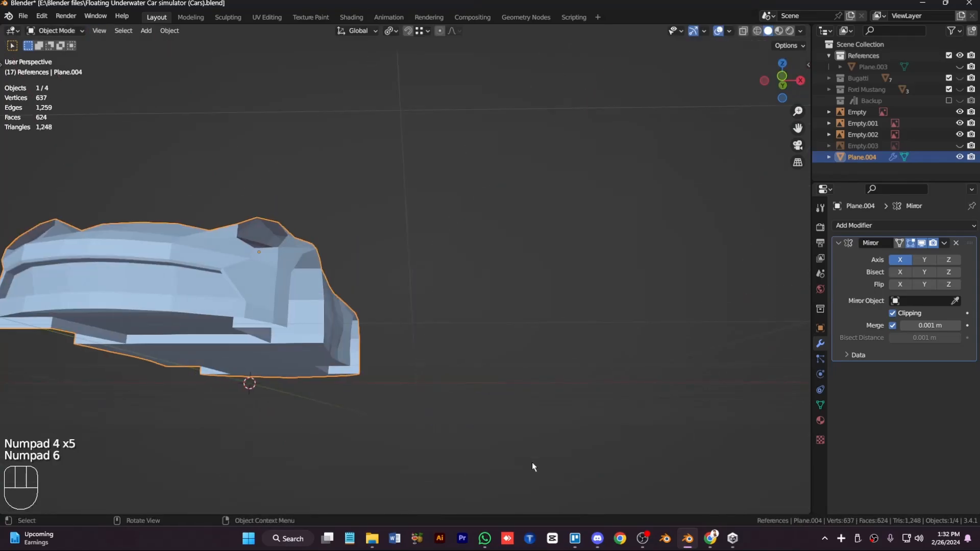
- Examine the front bumper's underside and the neighbouring floor faces in Edit Mode
key(Tab)
key(KP_2)
key(KP_2)
key(3)
click(76, 205)
key(ctrl+KP_4)
key(ctrl+KP_4)
key(ctrl+KP_4)
key(KP_8)
key(KP_8)
key(KP_8)
key(KP_8)
key(KP_3)
key(KP_2)
key(KP_2)
key(KP_Subtract)
key(KP_Subtract)
key(ctrl+KP_4)
key(ctrl+KP_4)
key(ctrl+KP_4)
key(ctrl+KP_4)
key(ctrl+KP_4)
key(ctrl+KP_4)
key(ctrl+KP_4)
key(ctrl+KP_4)
key(ctrl+KP_4)
key(ctrl+KP_8)
key(ctrl+KP_8)
key(ctrl+KP_8)
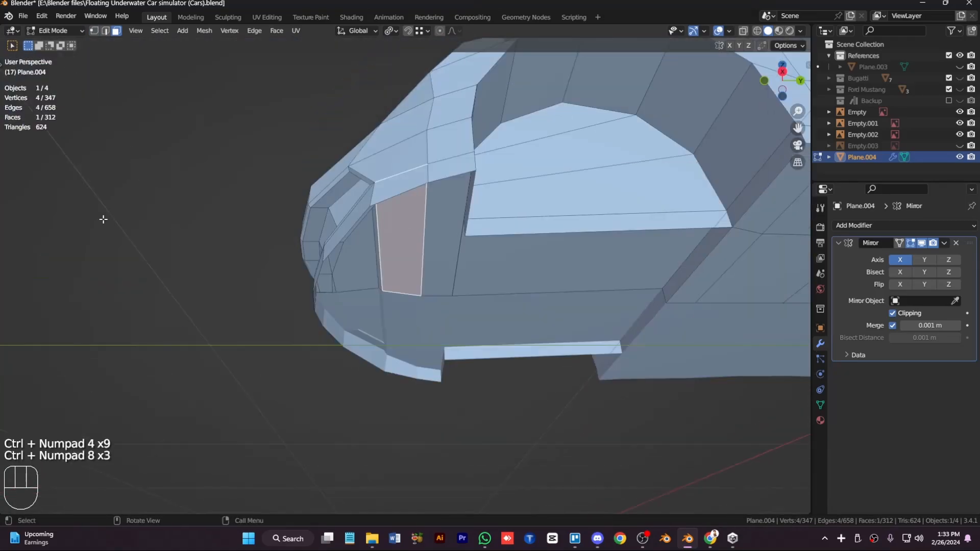
key(KP_8)
key(KP_8)
key(KP_8)
key(KP_2)
key(KP_6)
key(KP_6)
key(KP_2)
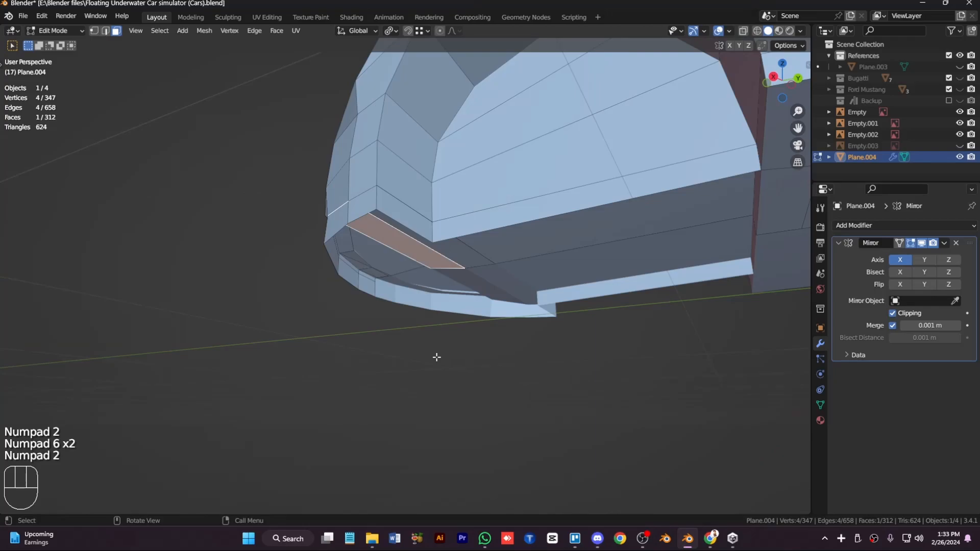
- Delete the strip of faces running along the edge and underside of the bumper's lower lip
key(3)
click(400, 214)
ctrl+click(332, 255)
ctrl+click(366, 285)
key(x)
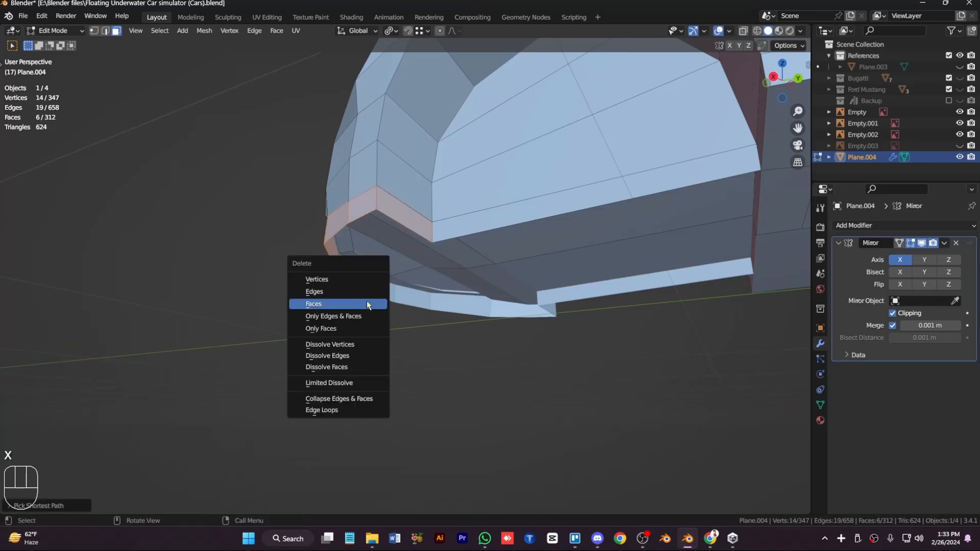
click(367, 304)
- Examine the vertices and edges around the opened bumper underside from below, with X-ray on
key(KP_8)
key(KP_4)
key(KP_4)
key(KP_4)
key(KP_4)
key(KP_2)
key(KP_2)
key(KP_Add)
key(KP_Add)
key(KP_Add)
key(1)
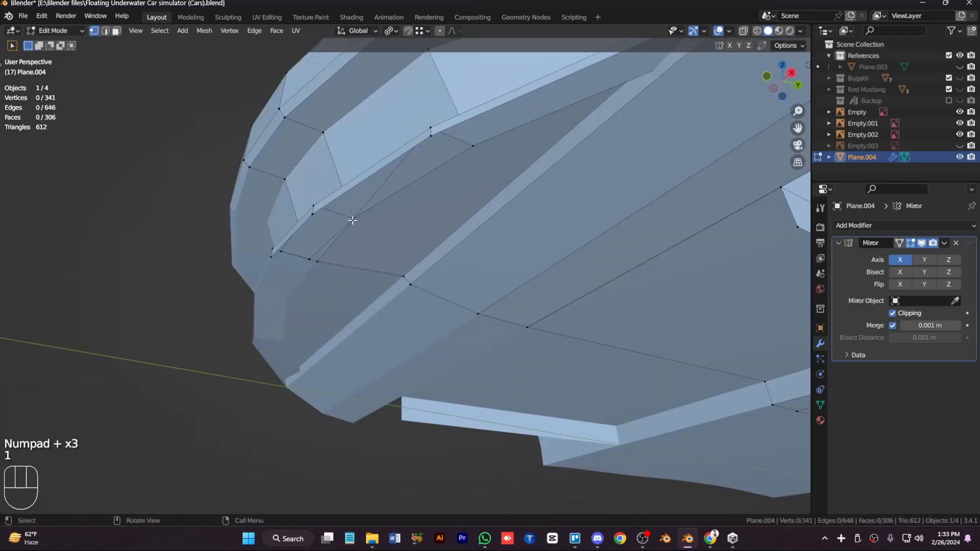
click(353, 219)
key(alt+z)
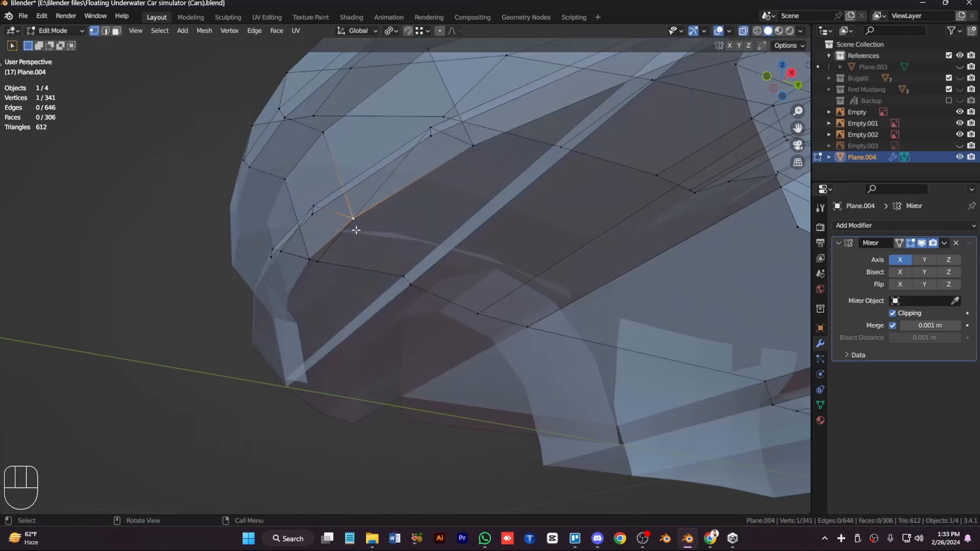
key(KP_Add)
key(KP_Add)
key(KP_Add)
key(2)
click(255, 146)
key(1)
key(alt+z)
scroll(322, 221, down, 4)
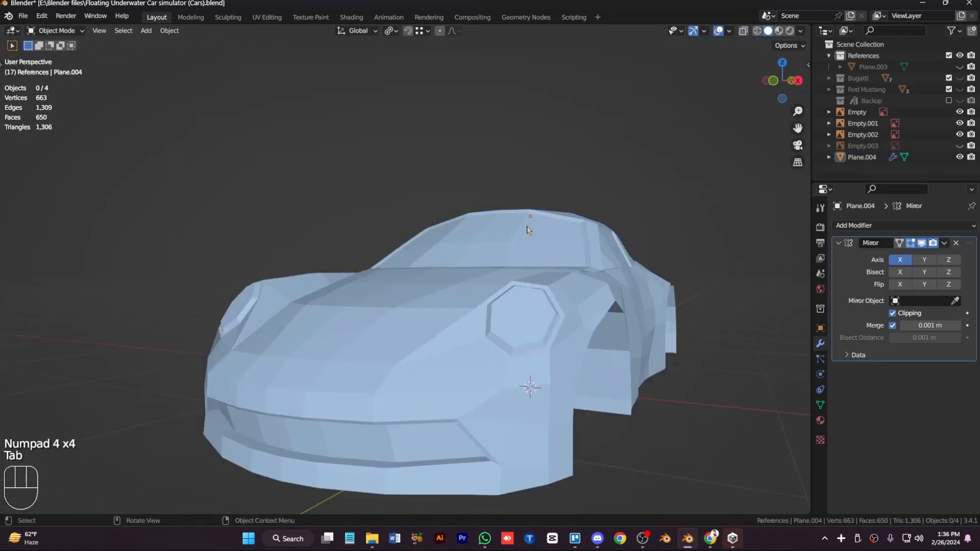
- Enter Edit Mode on the car body and fill the open gap at its rear with two new faces
key(KP_6)
key(KP_6)
key(KP_6)
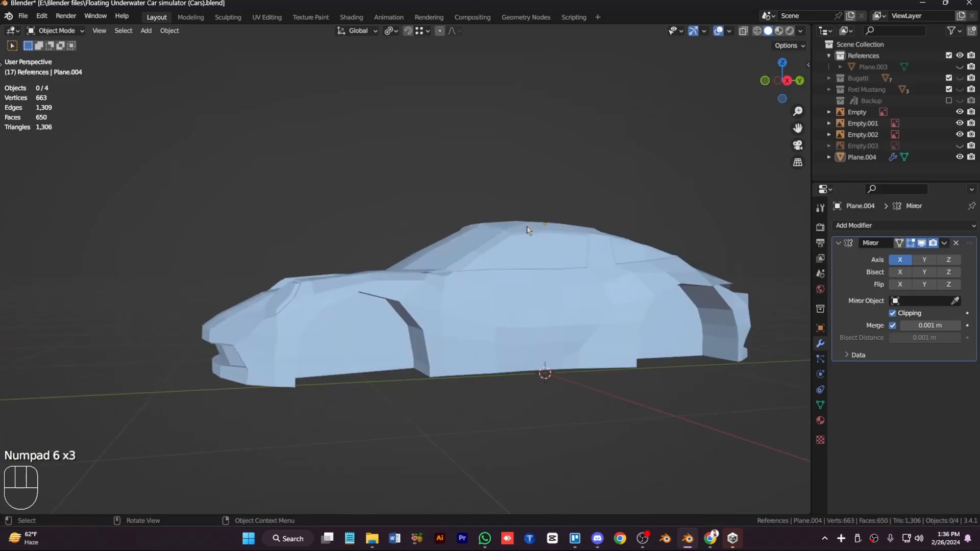
key(KP_6)
key(KP_6)
key(KP_6)
key(Tab)
key(KP_4)
key(KP_4)
key(2)
key(f)
key(f)
- Try insetting the two tail-light faces at the rear corner, and undo the inset
key(3)
click(649, 294)
shift+click(605, 294)
scroll(607, 293, up, 3)
key(ctrl+KP_6)
key(ctrl+KP_6)
key(ctrl+KP_6)
key(ctrl+KP_6)
key(ctrl+KP_6)
key(ctrl+KP_6)
key(ctrl+KP_6)
key(ctrl+KP_6)
key(ctrl+KP_6)
key(ctrl+KP_6)
key(ctrl+KP_6)
key(ctrl+KP_6)
key(ctrl+KP_6)
key(ctrl+KP_6)
key(KP_4)
key(KP_4)
key(KP_4)
key(KP_4)
key(i)
click(619, 301)
key(alt+s)
right_click(621, 299)
key(s)
right_click(636, 307)
key(KP_7)
key(g)
right_click(578, 356)
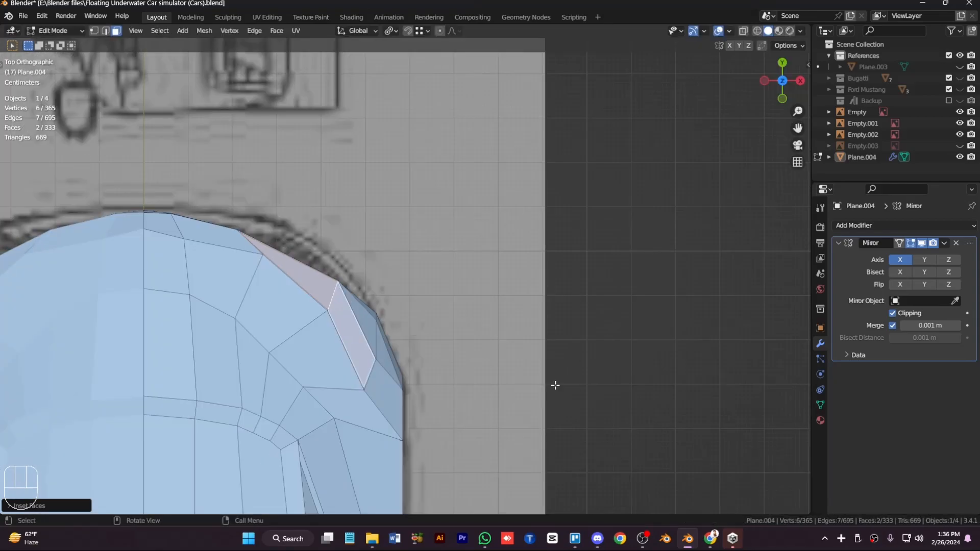
key(ctrl+z)
key(ctrl+z)
- Move the vertices at the rear corner in top view to follow the blueprint's rounded outline
key(1)
drag(363, 382, 386, 400)
key(g)
click(367, 357)
click(376, 359)
key(g)
click(327, 310)
key(g)
click(388, 379)
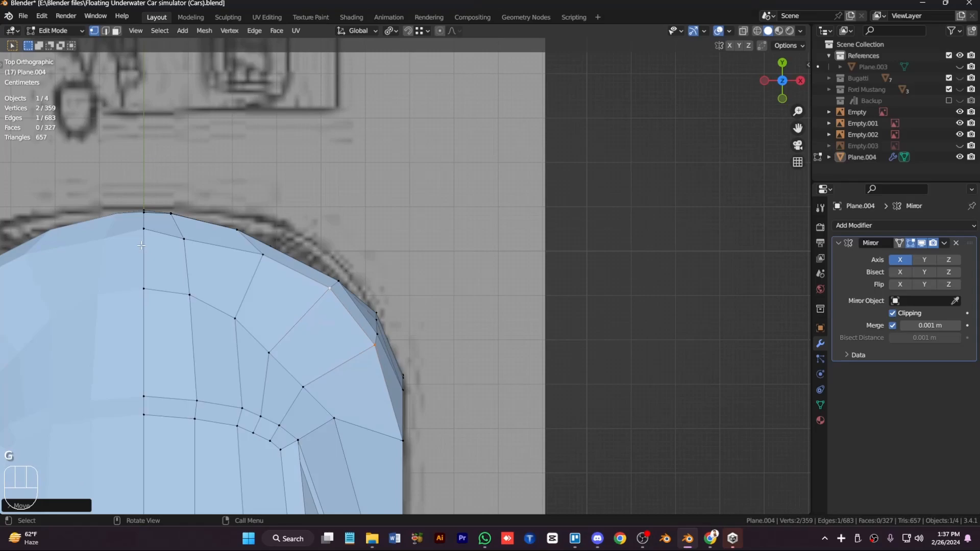
- Check the rear corner's vertices against the side blueprint in X-ray and from several angles
key(KP_3)
key(alt+a)
middle_drag(337, 239, 349, 206)
key(KP_3)
key(alt+z)
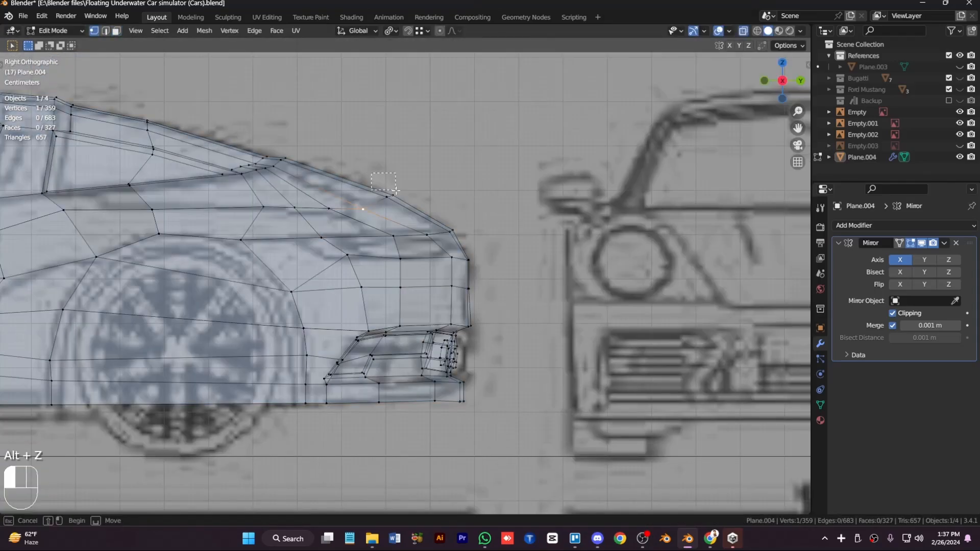
key(alt+z)
key(KP_6)
key(KP_6)
key(KP_6)
key(KP_8)
key(KP_4)
key(KP_4)
key(KP_4)
key(KP_4)
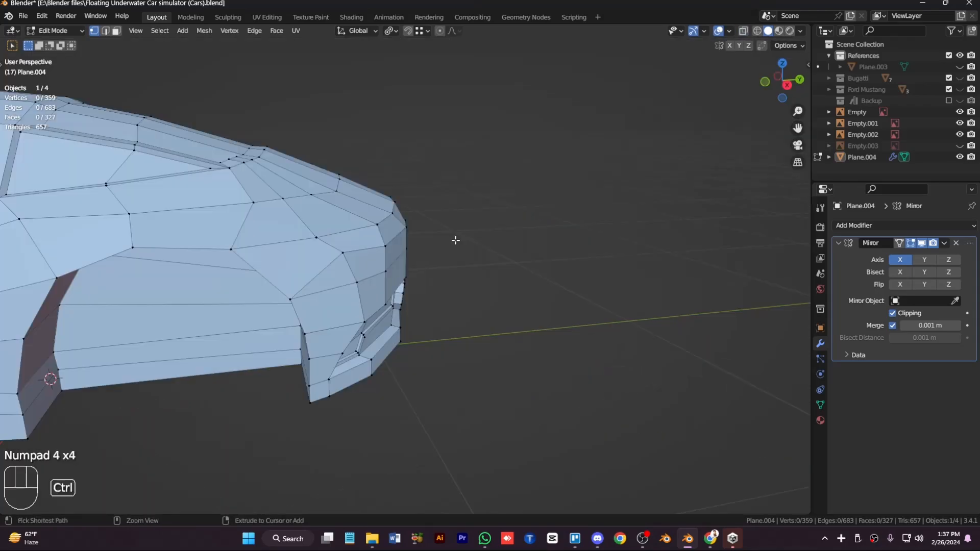
- Select a short path of vertices on the rear fender and move it to smooth the surface
key(ctrl+KP_4)
key(ctrl+KP_4)
key(ctrl+KP_4)
key(ctrl+KP_4)
key(ctrl+KP_4)
key(KP_4)
click(358, 199)
ctrl+click(384, 191)
key(g)
click(400, 210)
- Move the single fender vertex just above the rear wheel arch to even out the body line
key(KP_2)
key(KP_2)
click(358, 213)
key(g)
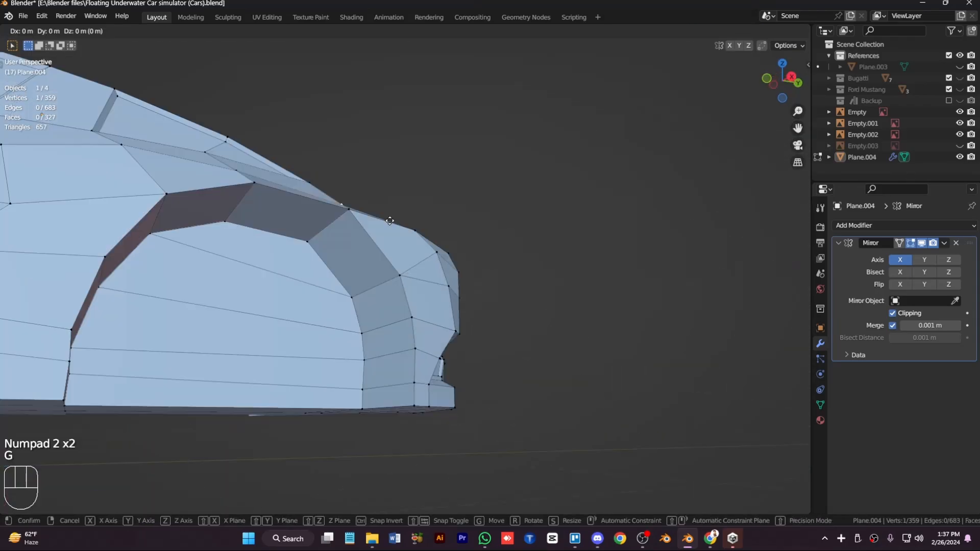
click(365, 219)
key(KP_8)
key(KP_6)
key(KP_6)
click(461, 203)
- Extrude the two tail-light faces in place in side view, then scale and reposition the new faces
key(KP_8)
key(KP_3)
key(3)
click(477, 246)
shift+click(432, 245)
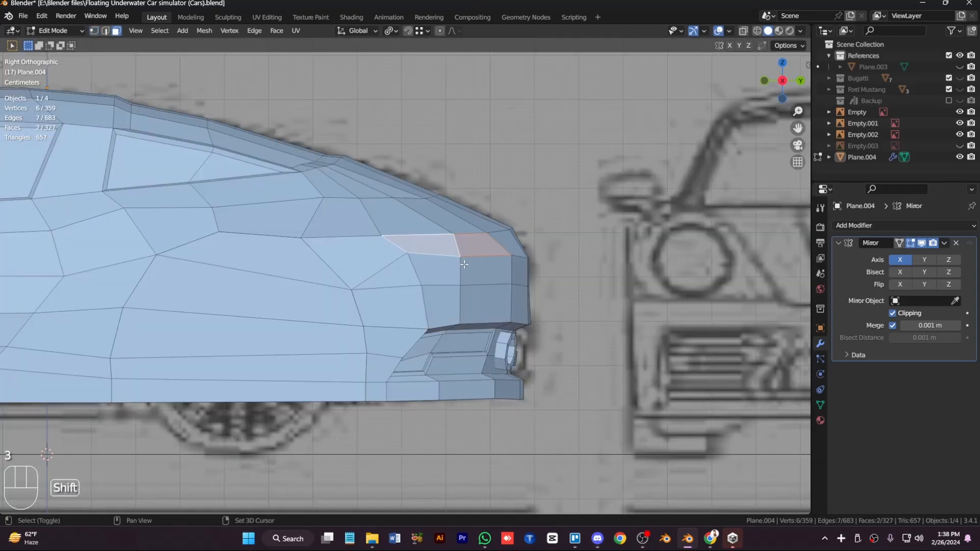
key(e)
right_click(514, 298)
key(s)
click(508, 294)
key(g)
click(508, 294)
- Leave Edit Mode and inspect the rear of the car body from above
key(KP_7)
key(Tab)
click(554, 262)
key(KP_2)
key(KP_2)
key(KP_Subtract)
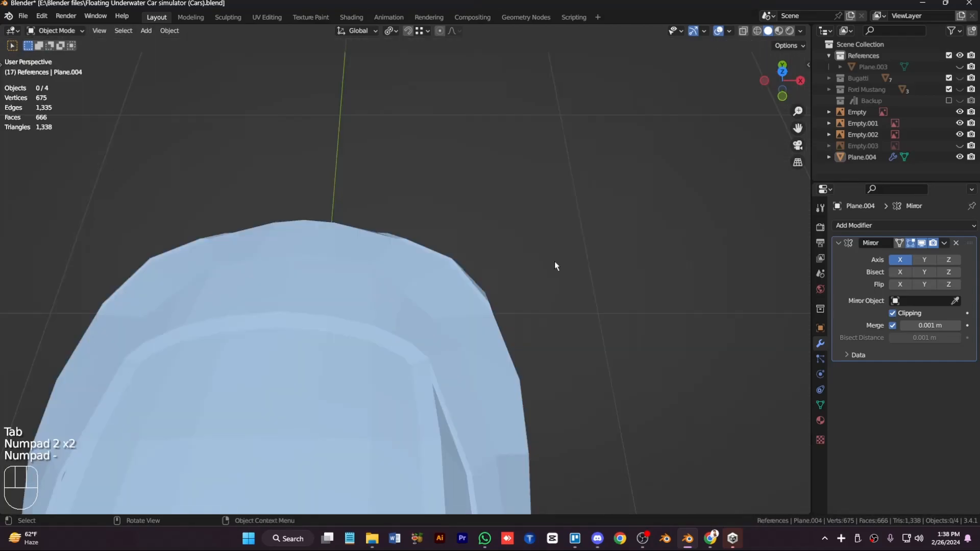
scroll(554, 261, down, 7)
key(KP_2)
key(KP_2)
key(KP_2)
- Set the viewport shading to Material Preview with the car seen from the front three-quarter angle
key(z)
scroll(490, 332, up, 3)
key(ctrl+KP_2)
key(KP_6)
key(KP_6)
key(KP_6)
key(ctrl+KP_4)
key(ctrl+KP_4)
key(ctrl+KP_4)
key(ctrl+KP_4)
key(ctrl+KP_4)
key(KP_Add)
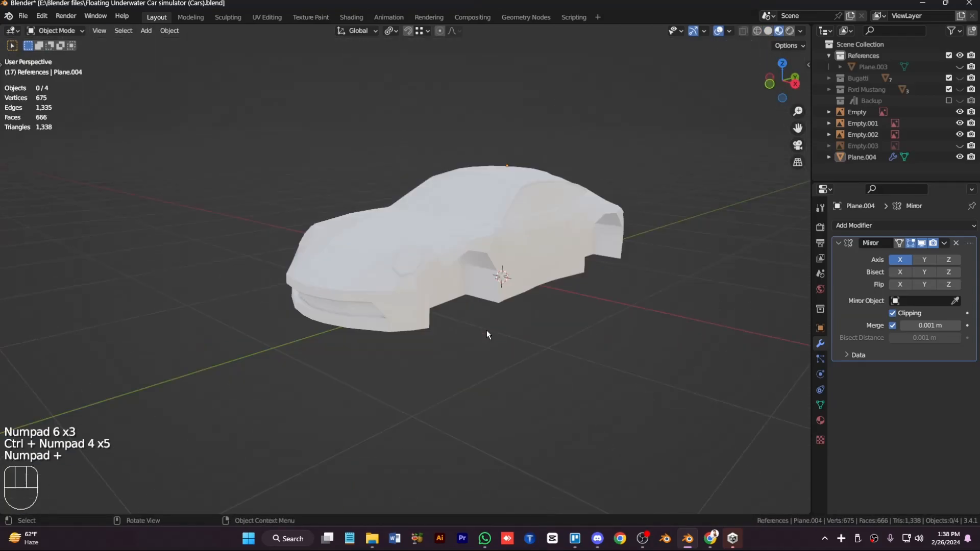
key(ctrl+KP_8)
key(ctrl+KP_8)
- Give the car body a single-user copy of Material.007 and set its base color to bright yellow
click(820, 421)
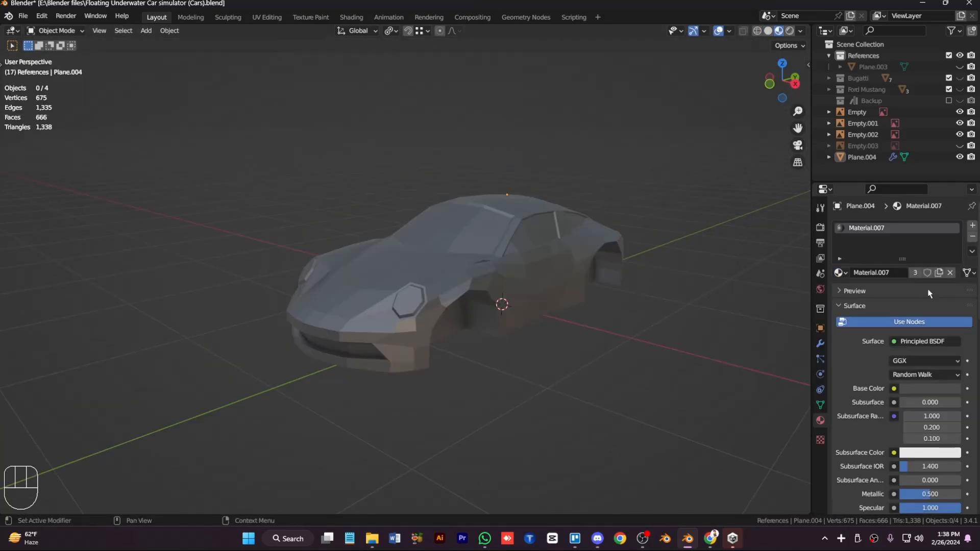
click(939, 273)
click(930, 389)
drag(885, 361, 909, 361)
drag(903, 268, 865, 287)
drag(885, 360, 912, 361)
- Set the yellow material's Metallic to 0.335 and enter Edit Mode on the car body
key(Tab)
key(Tab)
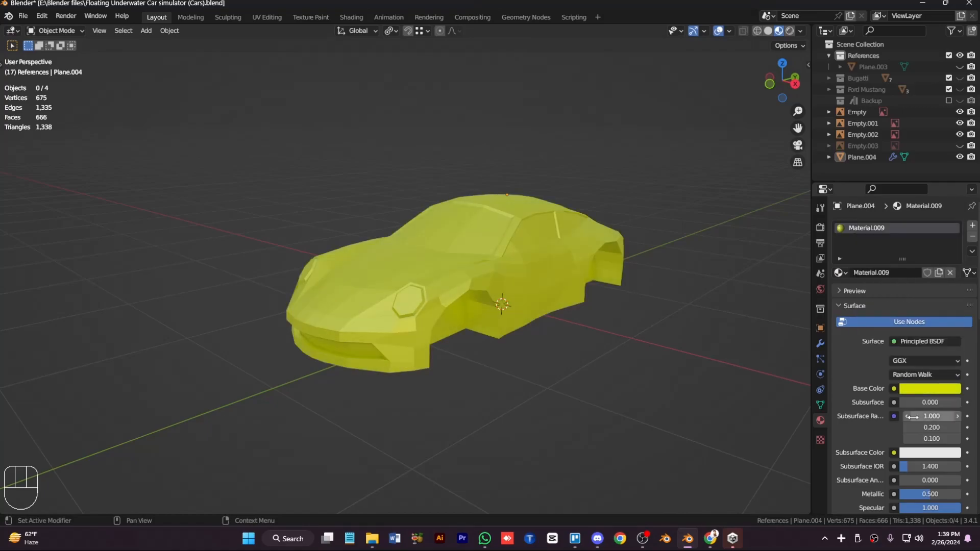
key(Tab)
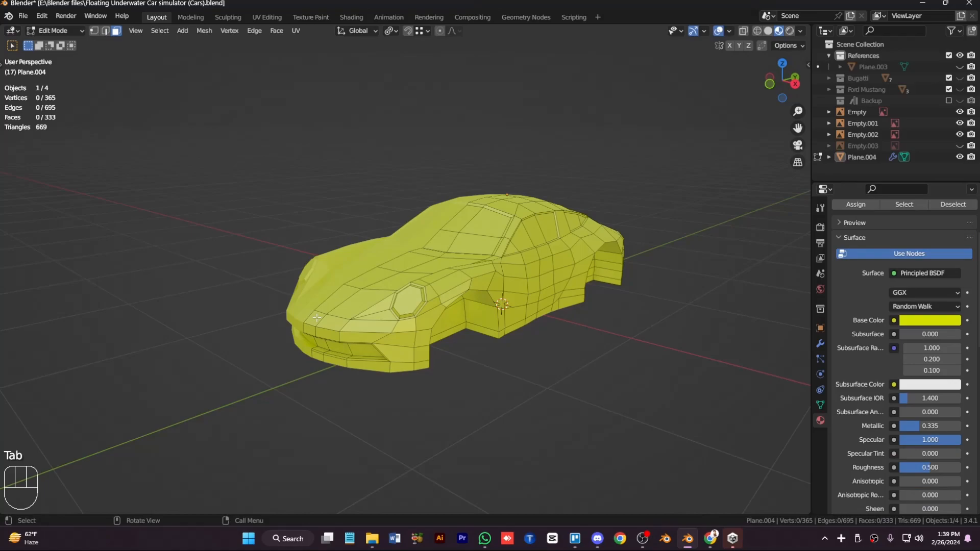
- Select the faces of the front grille opening, headlight, windshield and side windows on the car body
alt+click(323, 343)
shift+click(410, 303)
shift+click(476, 226)
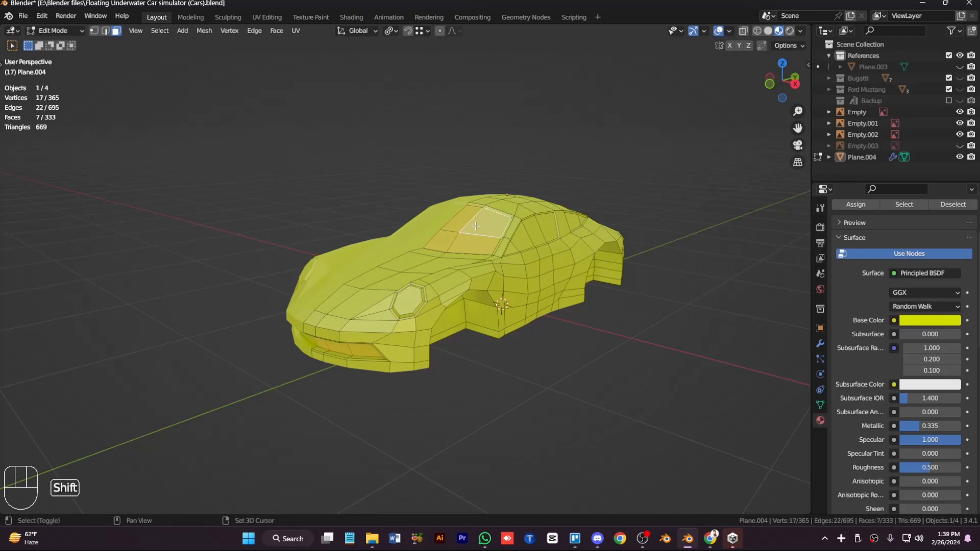
shift+click(535, 230)
key(KP_6)
key(KP_6)
key(KP_6)
key(KP_6)
key(KP_6)
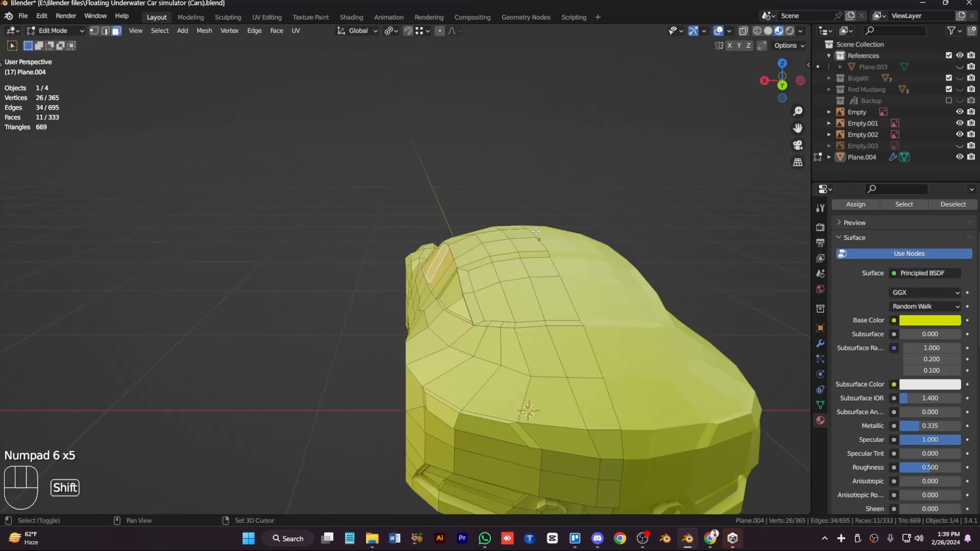
- Add the rear window and rear bumper vent faces to the selection and grow it by one ring of faces
alt+shift+click(542, 267)
key(KP_2)
shift+click(482, 392)
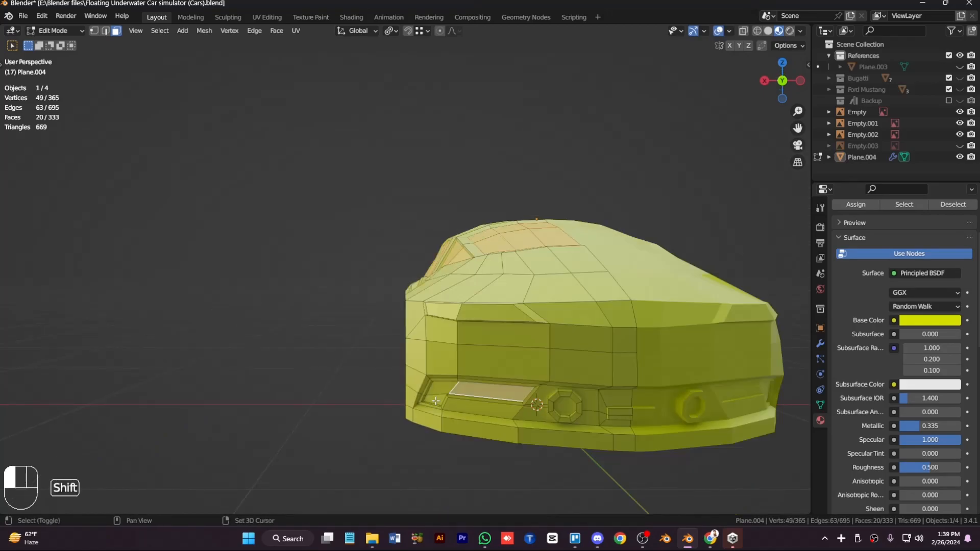
shift+click(435, 401)
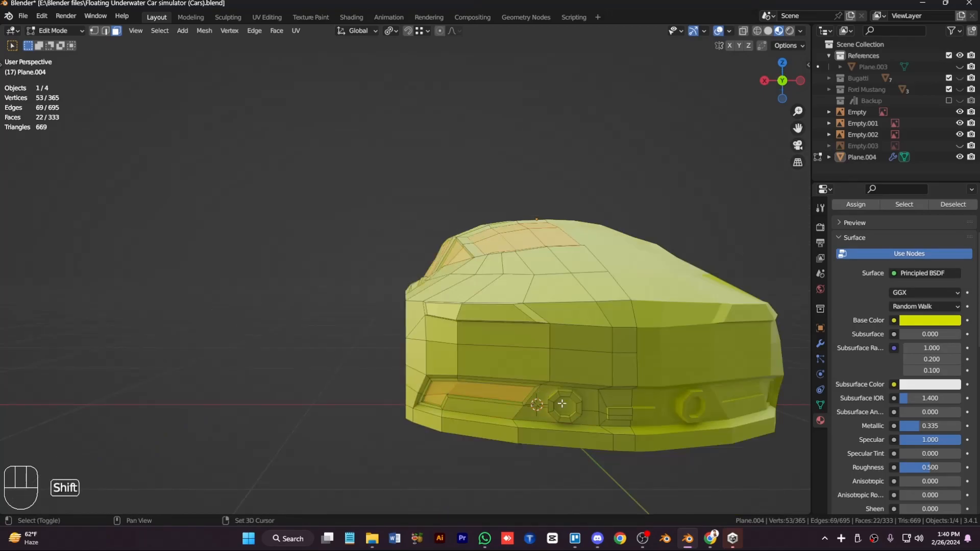
middle_drag(561, 404, 796, 418)
key(ctrl+KP_Add)
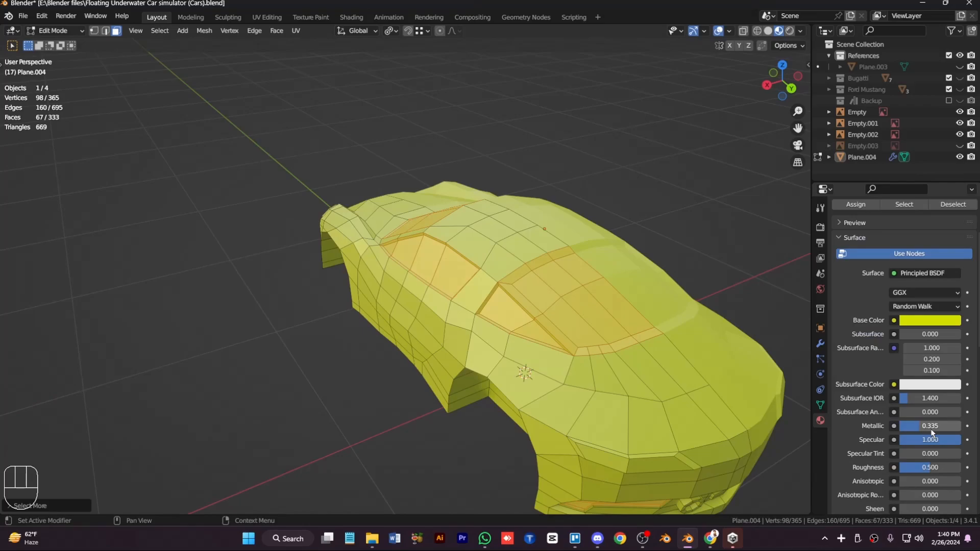
- Lower the yellow material's Roughness slightly and assign the black Material.001 from a second slot to the selected window and vent faces
drag(930, 468, 923, 468)
click(838, 295)
click(856, 309)
key(Tab)
key(Tab)
- Adjust the face selection around the front grille and select the narrow rim faces around the rear bumper vent
key(ctrl+KP_Subtract)
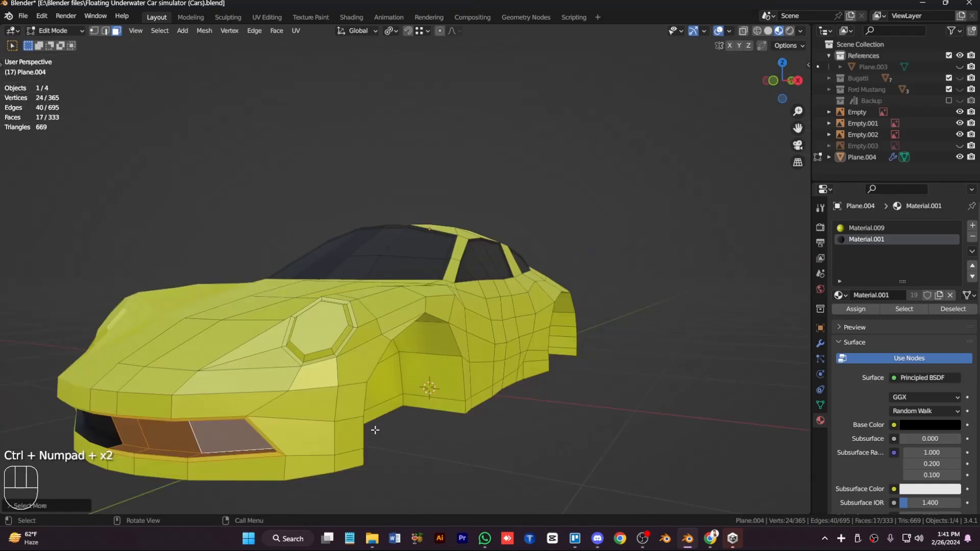
key(KP_6)
key(KP_6)
key(KP_6)
key(KP_4)
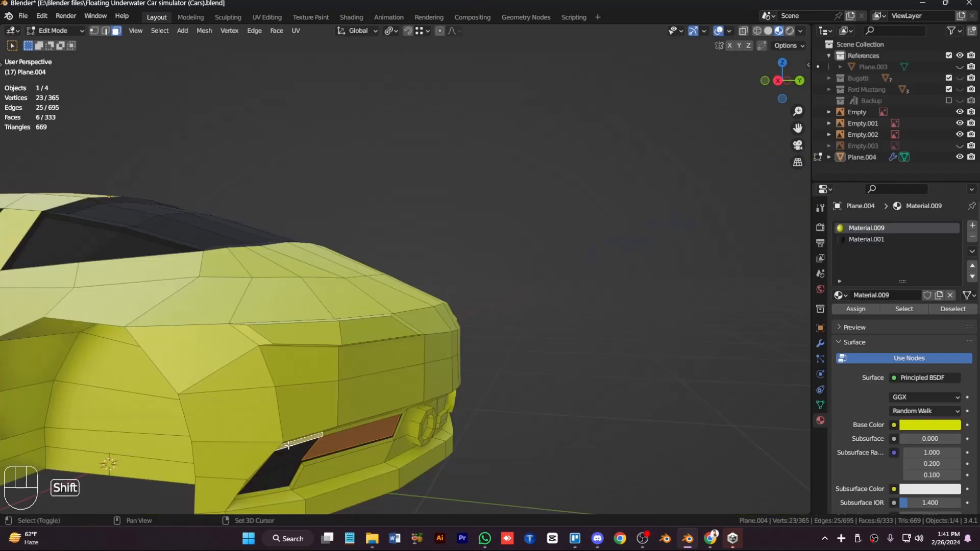
shift+click(288, 476)
key(Tab)
key(Tab)
- Add the rear bumper faces around the exhaust and centre plate to the selection and assign Material.001 to them
key(KP_6)
click(389, 392)
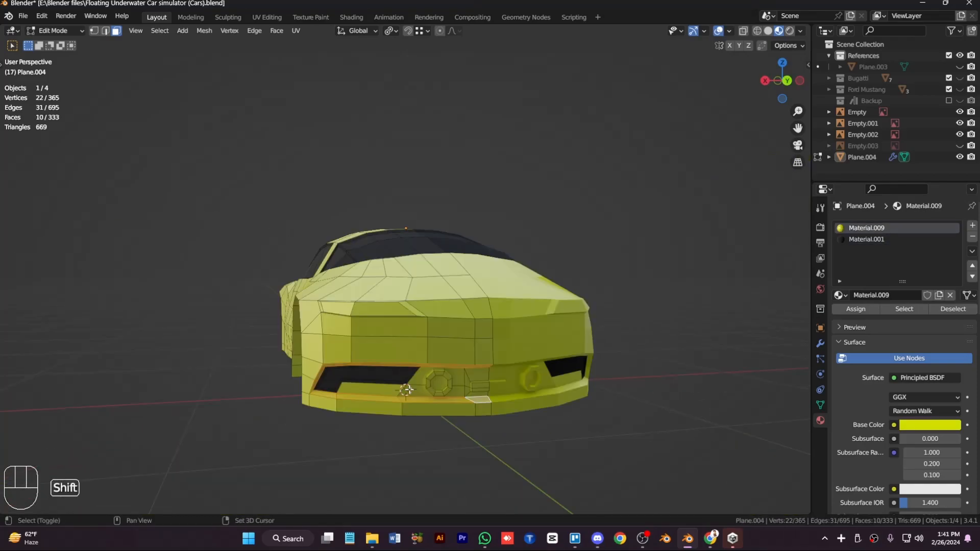
shift+click(470, 392)
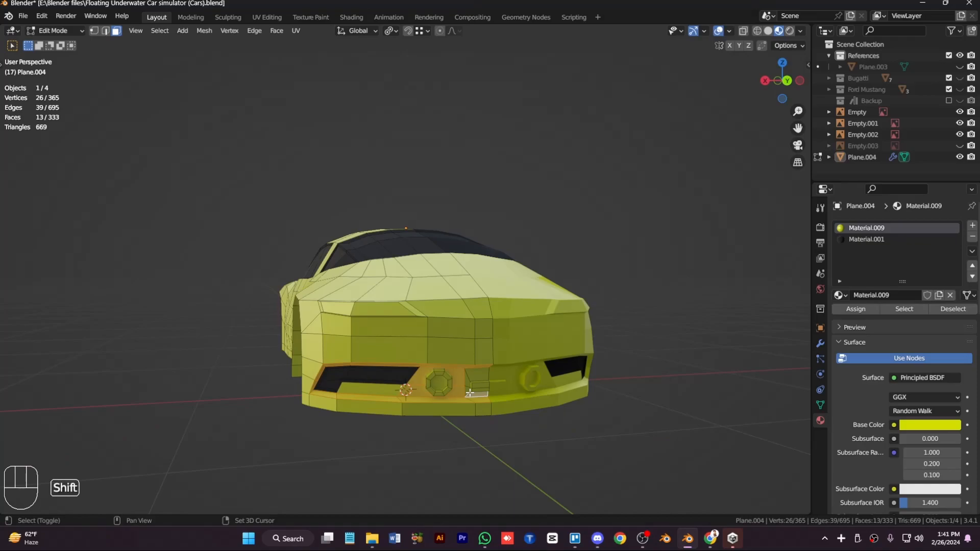
key(Tab)
key(Tab)
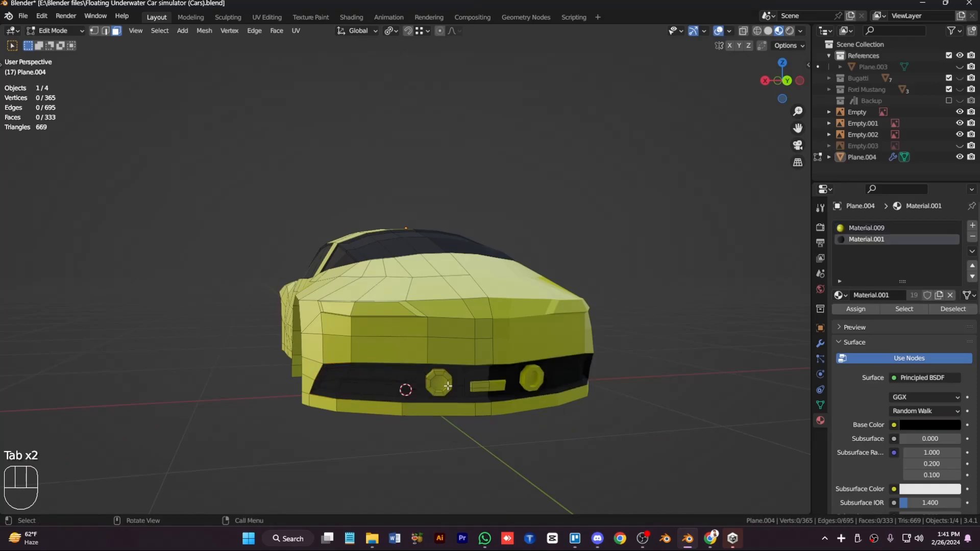
- Select the exhaust tip at the rear bumper and give it the grey Material.002 in a third slot
key(l)
key(l)
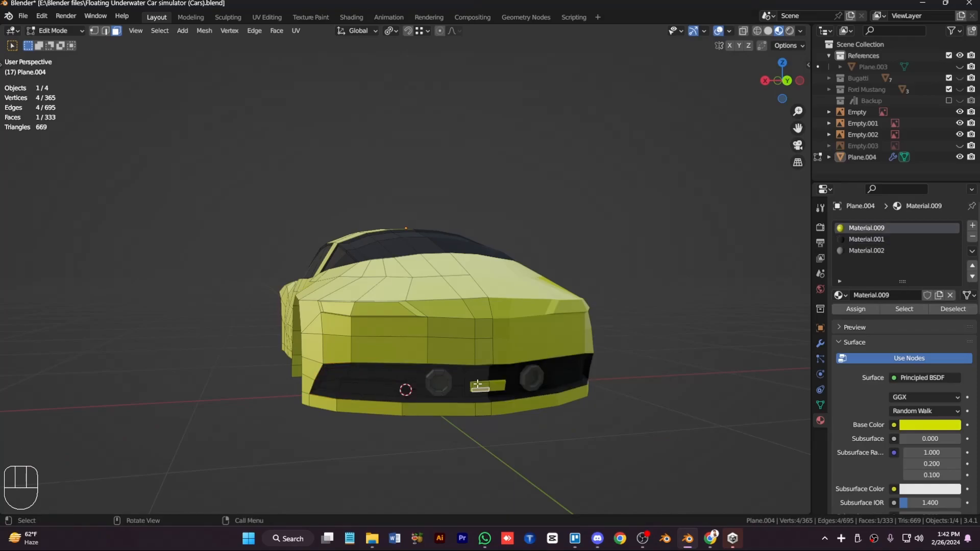
- Undo the grown selection at the front grille and select only the thin rim faces around its opening
key(ctrl+KP_Add)
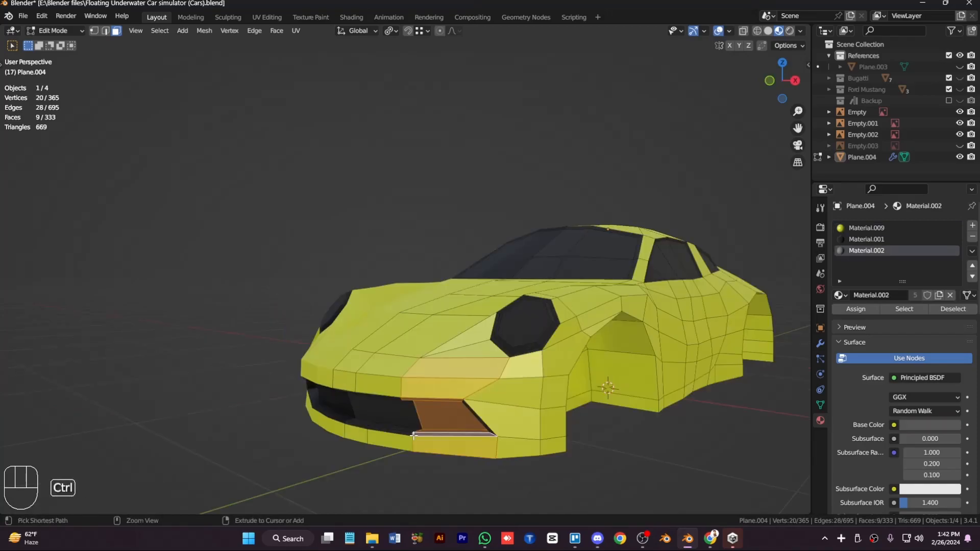
key(ctrl+z)
key(ctrl+z)
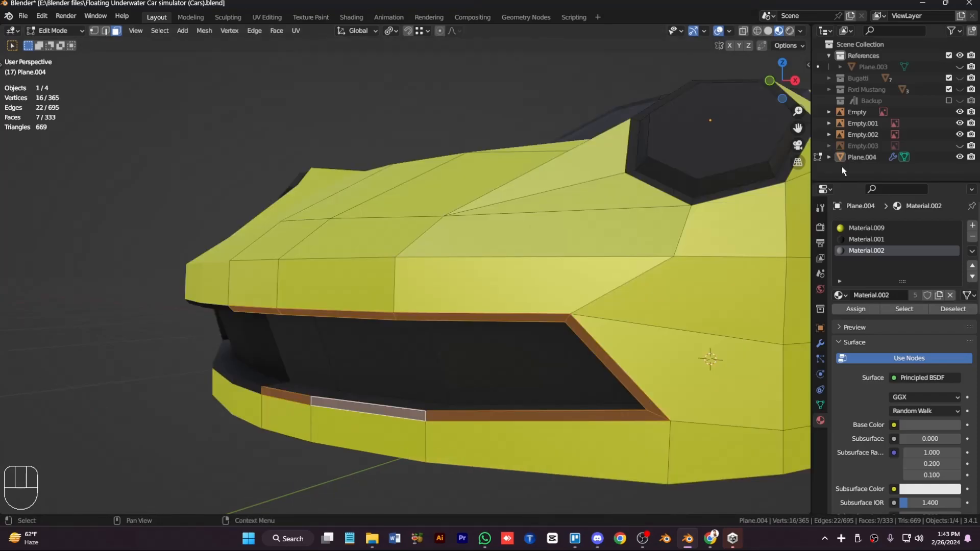
key(Tab)
key(Tab)
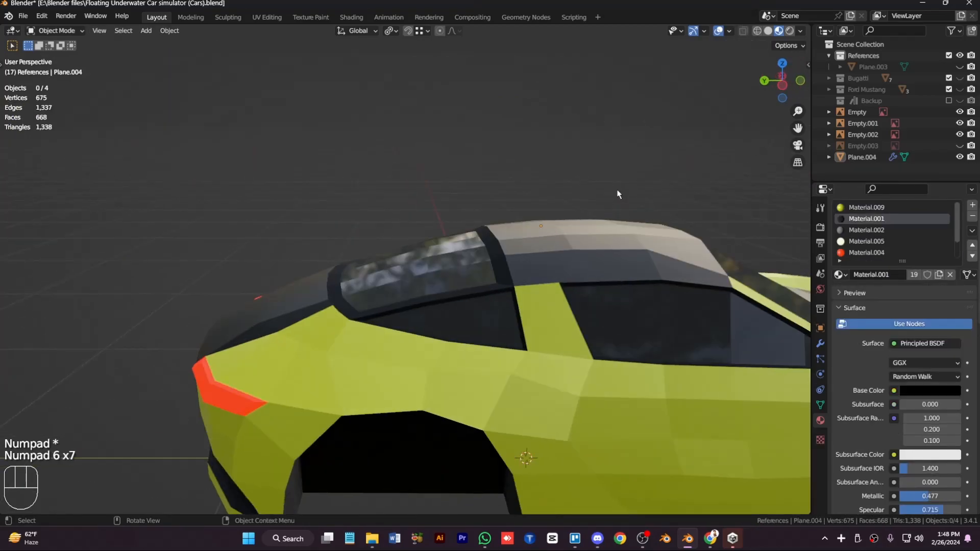
- Select the car body and examine its finished materials from the rear, the sides and the front
key(KP_6)
key(KP_6)
key(KP_6)
key(KP_6)
key(KP_6)
key(KP_Subtract)
key(KP_Subtract)
click(207, 360)
key(ctrl+KP_4)
key(ctrl+KP_4)
key(ctrl+KP_4)
key(ctrl+KP_4)
key(ctrl+KP_4)
key(ctrl+KP_4)
key(KP_4)
key(KP_4)
key(KP_4)
key(KP_4)
key(KP_4)
key(KP_4)
key(KP_4)
key(KP_4)
key(KP_4)
key(KP_4)
key(KP_4)
key(KP_4)
key(KP_4)
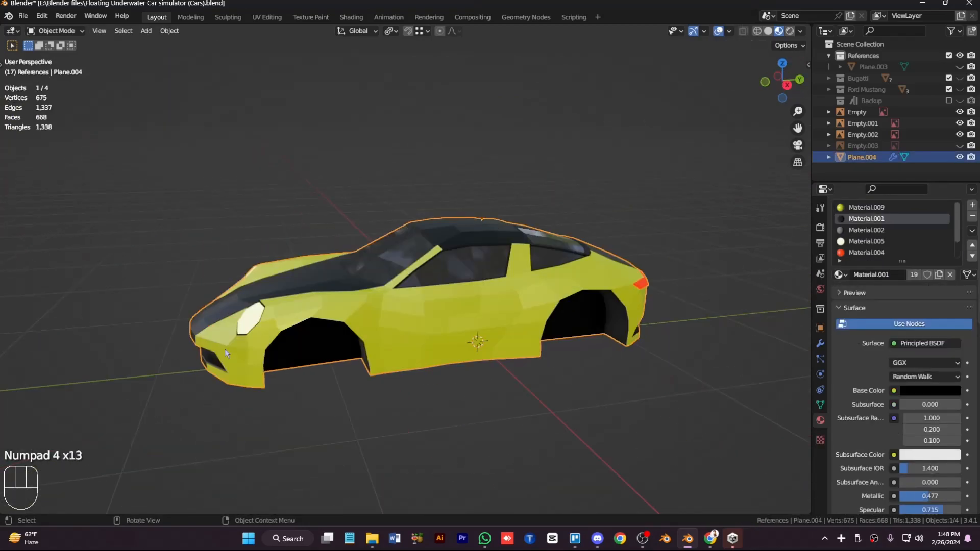
- Enter Edit Mode on the car body and select the short path of faces above the rear wheel arch
key(KP_6)
key(KP_6)
key(KP_6)
key(KP_6)
key(KP_6)
key(Tab)
key(2)
key(3)
click(494, 328)
ctrl+click(440, 327)
key(KP_7)
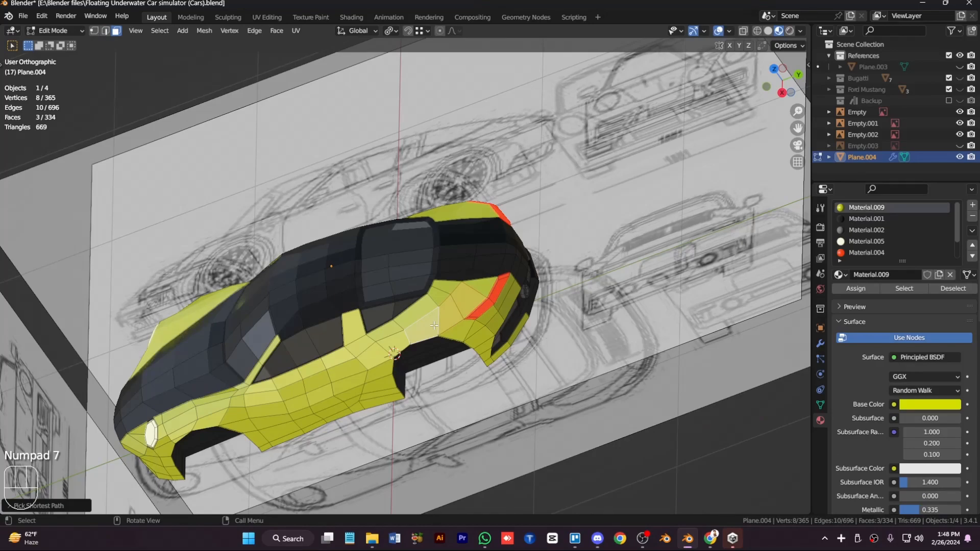
- Isolate the car body in local view and examine its shape from the side and back
key(KP_Divide)
key(KP_2)
key(KP_3)
key(KP_9)
key(ctrl+KP_8)
key(ctrl+KP_8)
key(ctrl+KP_8)
key(ctrl+KP_8)
key(ctrl+KP_8)
key(ctrl+KP_8)
key(ctrl+KP_8)
scroll(550, 340, up, 5)
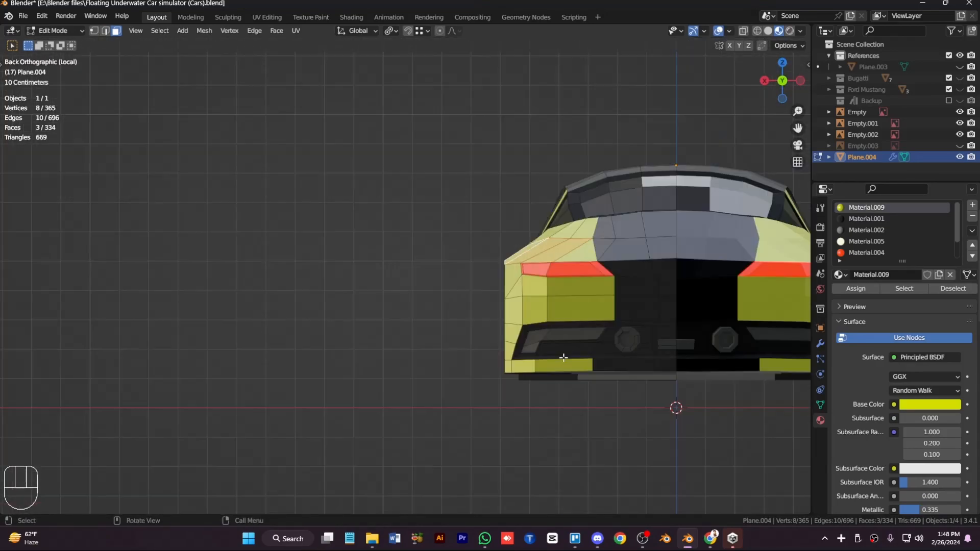
- Bring back the full scene and show the car body in X-ray over the side-view blueprint
key(Tab)
key(KP_Divide)
key(KP_3)
key(alt+z)
key(KP_7)
key(KP_3)
key(ctrl+KP_2)
key(ctrl+KP_2)
key(ctrl+KP_2)
key(ctrl+KP_2)
key(ctrl+KP_2)
key(ctrl+KP_2)
key(ctrl+KP_2)
key(ctrl+KP_2)
key(alt+z)
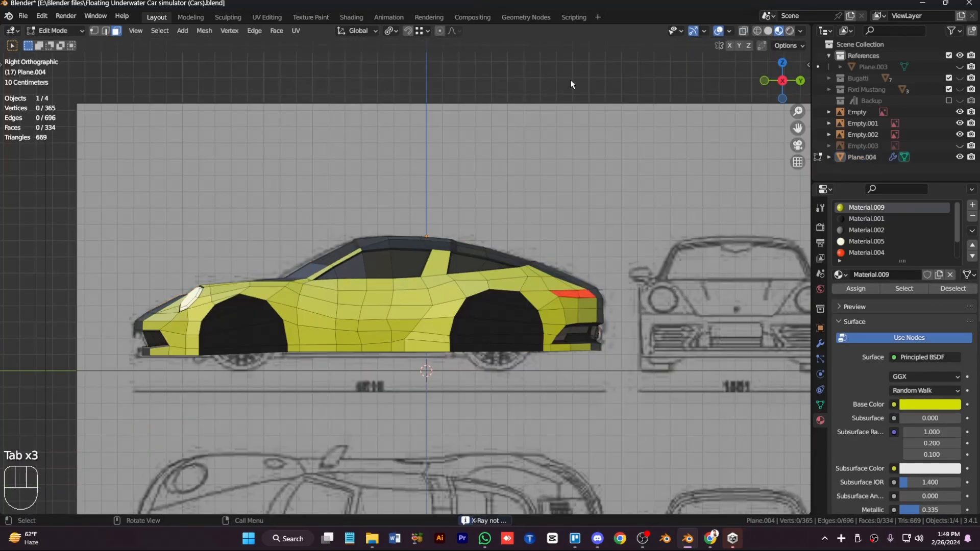
key(KP_Decimal)
key(alt+z)
- Add a 12-vertex mesh circle with a 1 m radius and rotate it 90° around Y
key(shift+a)
mouse_move(238, 301)
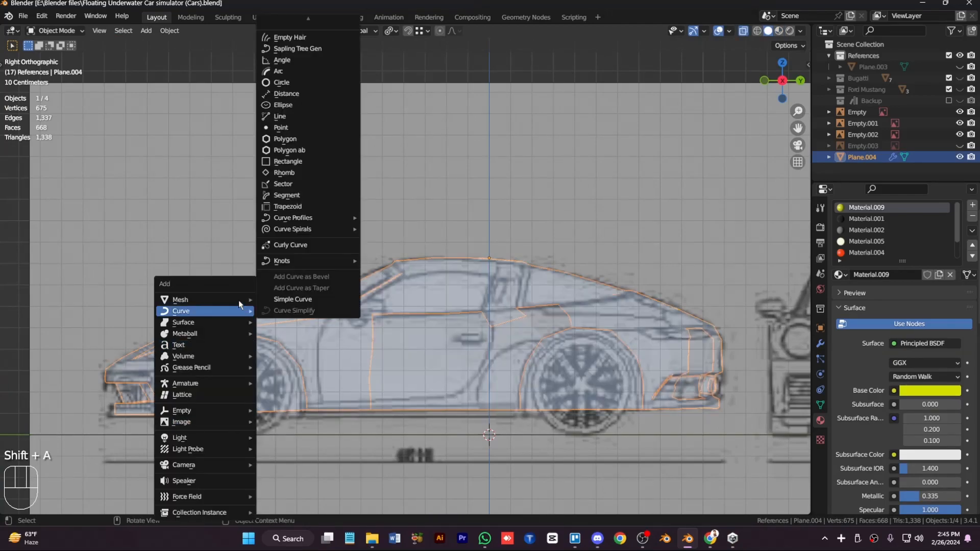
click(311, 45)
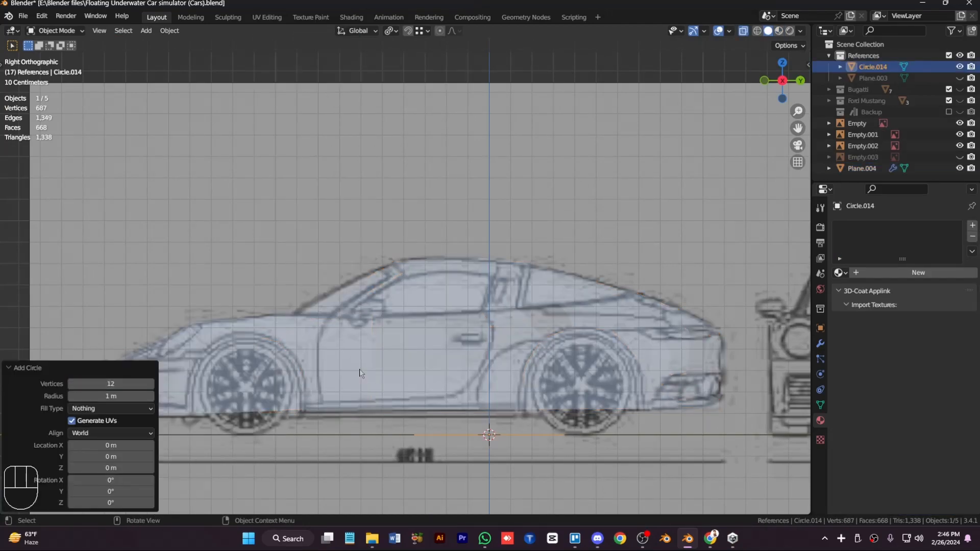
key(KP_8)
key(KP_8)
key(KP_8)
key(KP_2)
key(KP_Subtract)
key(KP_3)
text(ry90)
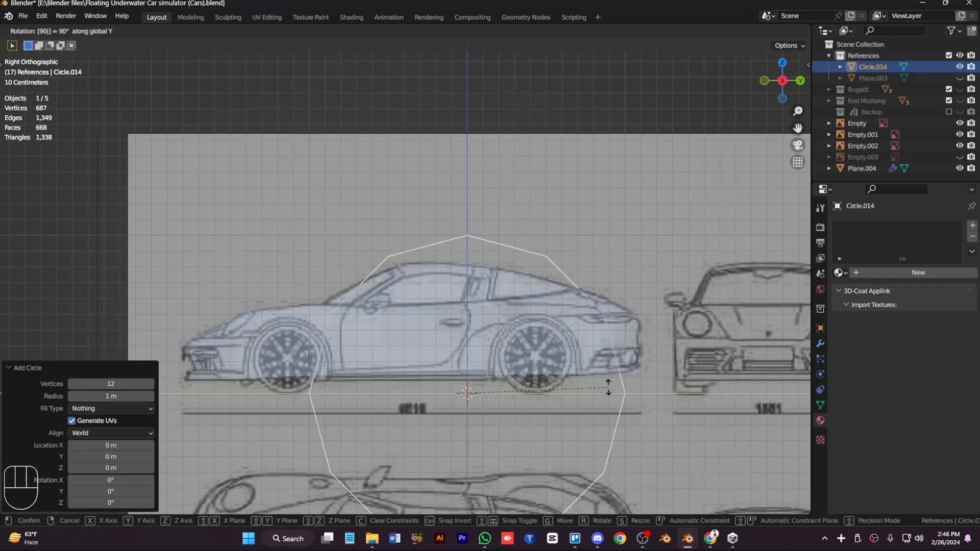
key(Return)
- Move the circle onto the side blueprint's front wheel, about -1.14 m in Y and 0.22 m in Z, and scale it by about 0.22
key(KP_Add)
key(KP_Add)
key(KP_Add)
key(KP_Add)
key(ctrl+KP_2)
key(ctrl+KP_2)
key(ctrl+KP_2)
key(ctrl+KP_2)
key(ctrl+KP_2)
key(ctrl+KP_4)
key(ctrl+KP_4)
key(ctrl+KP_4)
key(ctrl+KP_4)
key(ctrl+KP_4)
key(ctrl+KP_4)
key(g)
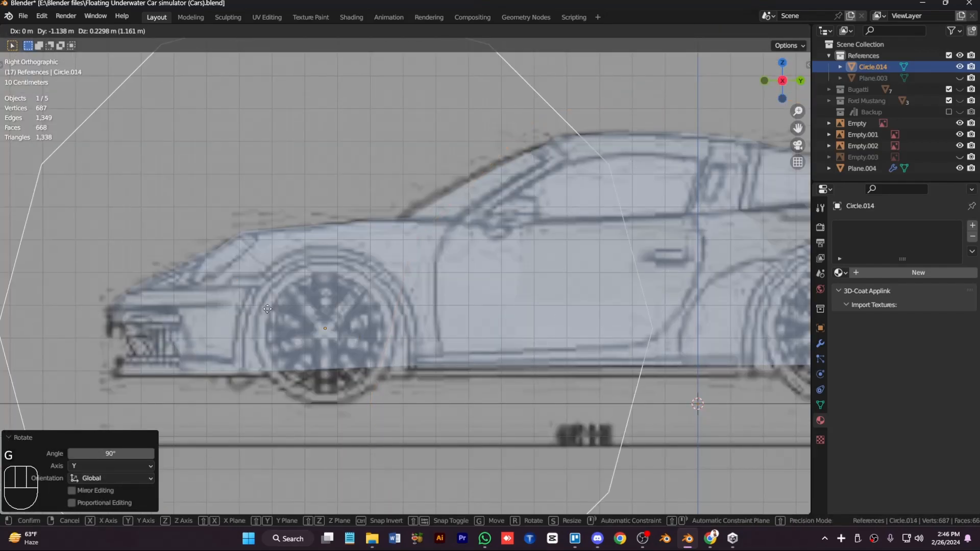
click(267, 309)
key(s)
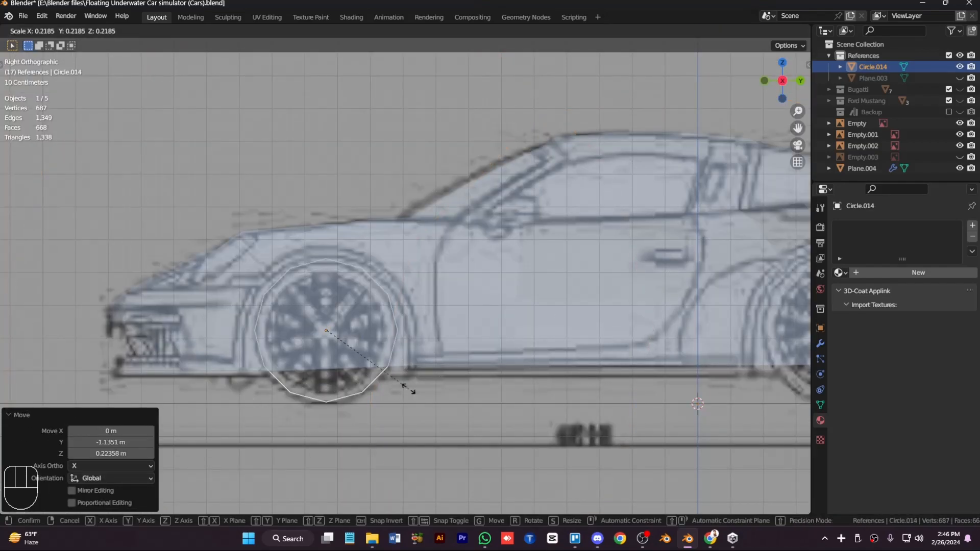
click(409, 383)
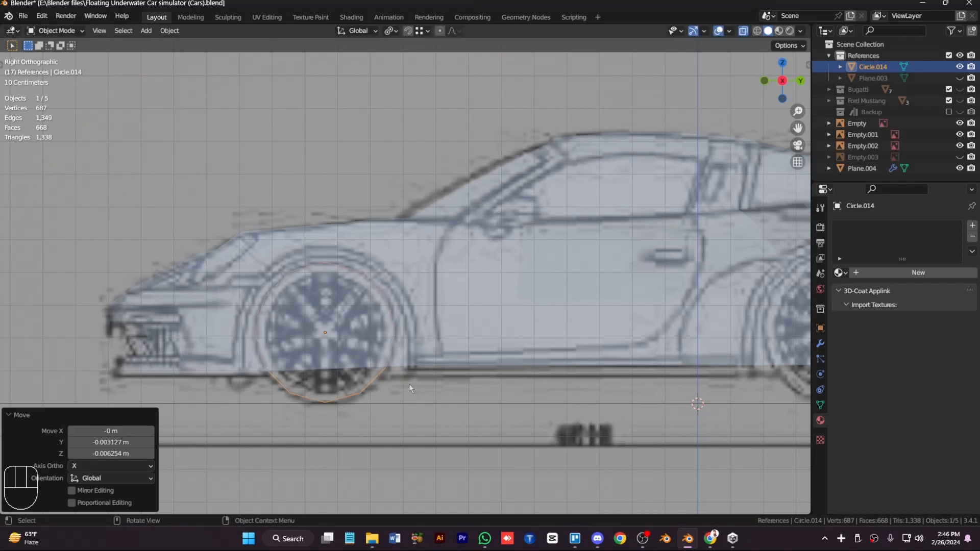
- In front view, move the wheel circle about 0.56 m along X to the tire's outer side
key(Tab)
key(Tab)
key(Tab)
key(Tab)
key(KP_1)
key(g)
click(609, 442)
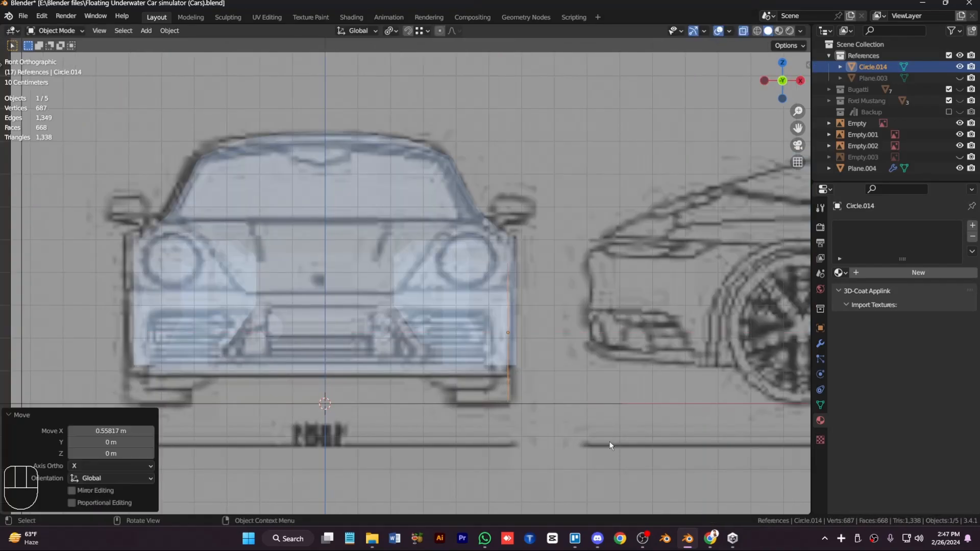
- Add a Mirror modifier to the wheel circle
click(820, 344)
click(843, 228)
click(748, 354)
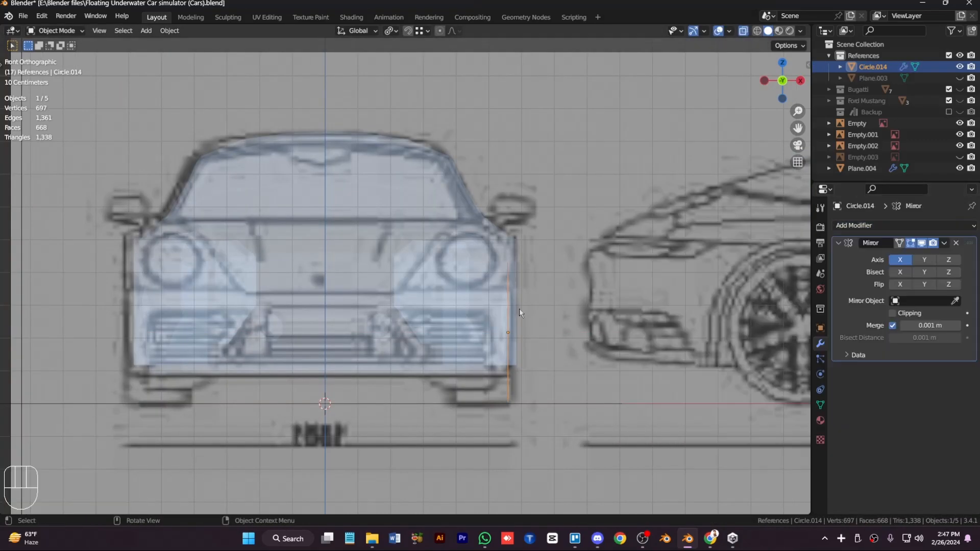
- Set the Mirror modifier's mirror object to Plane.004, isolating the circle and car body to pick it, and return to the front blueprint
click(954, 301)
click(480, 265)
click(954, 301)
scroll(490, 255, down, 3)
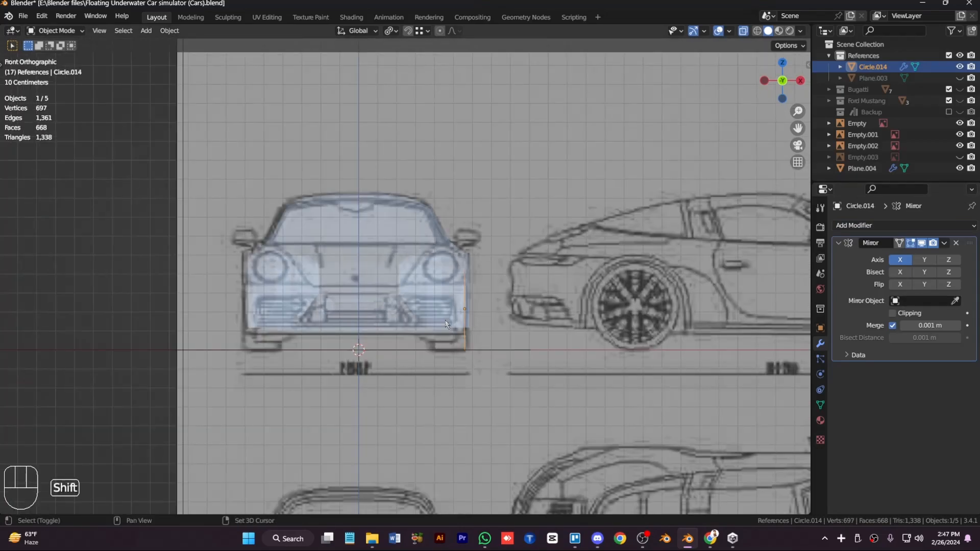
shift+click(459, 250)
shift+click(449, 255)
scroll(495, 242, down, 5)
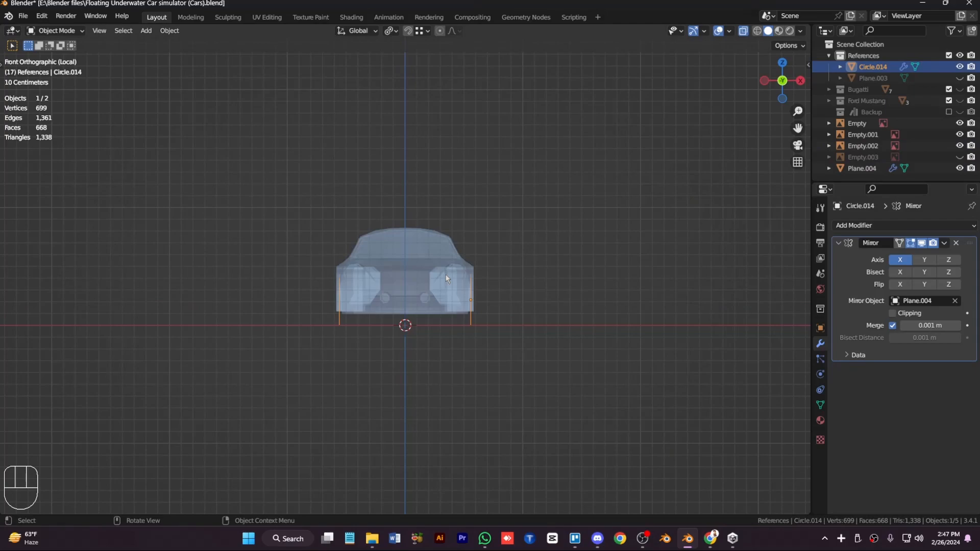
key(KP_1)
key(KP_Add)
key(KP_Add)
key(KP_Add)
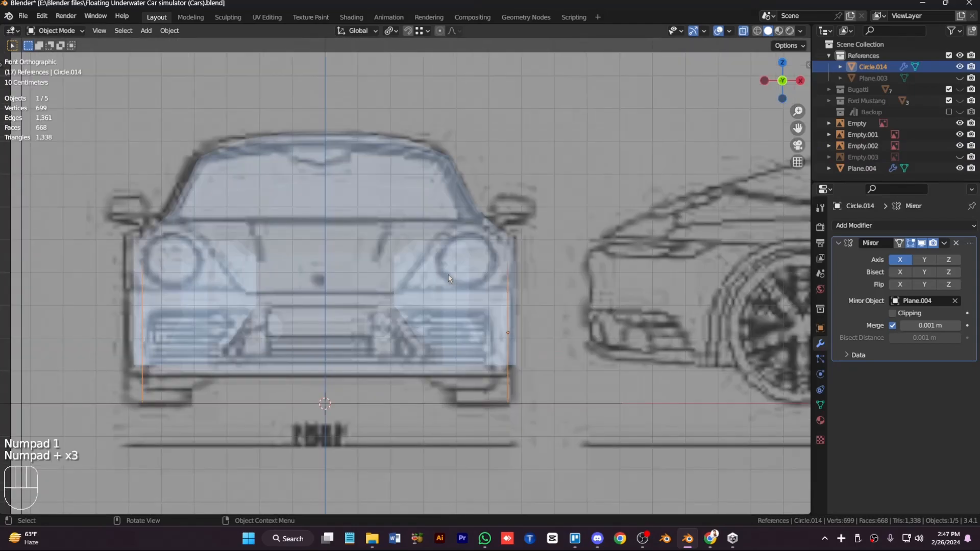
- Extrude the wheel circle about -0.17 m along X, extrude again in place and shrink the new faces inward to give the tire thickness
key(Tab)
key(e)
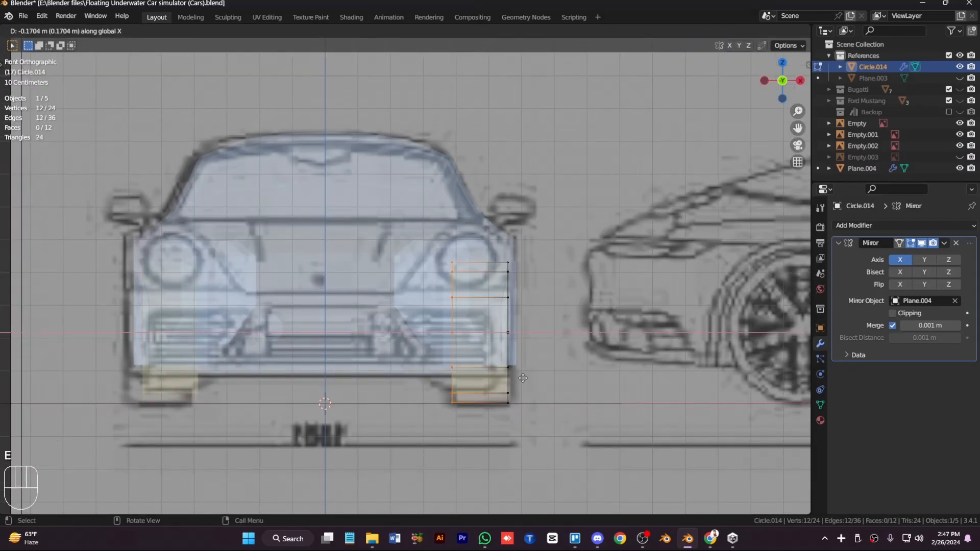
key(e)
right_click(581, 384)
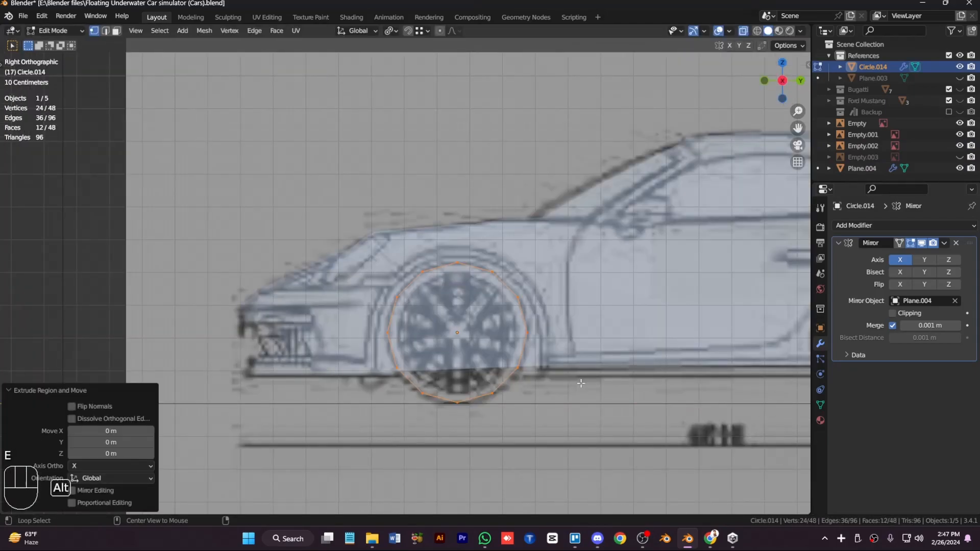
key(alt+s)
click(576, 400)
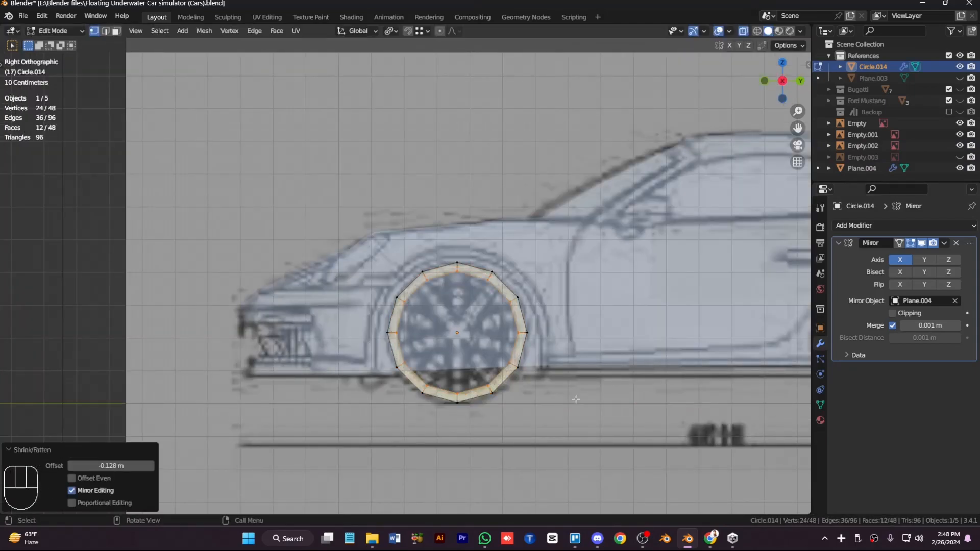
key(alt+s)
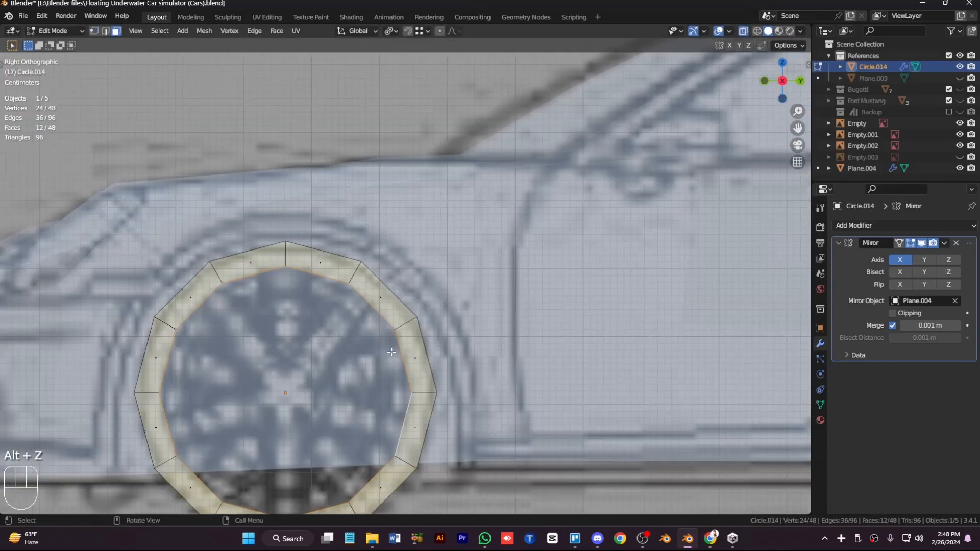
- Snap the 3D cursor to the wheel's center and add a circle with 5 vertices there
key(ctrl+KP_2)
key(ctrl+KP_2)
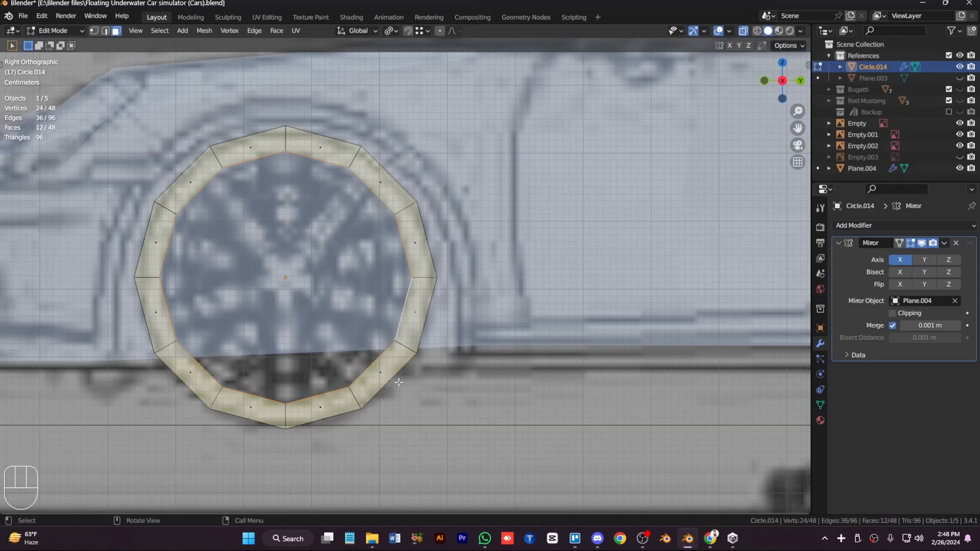
key(shift+s)
key(shift+a)
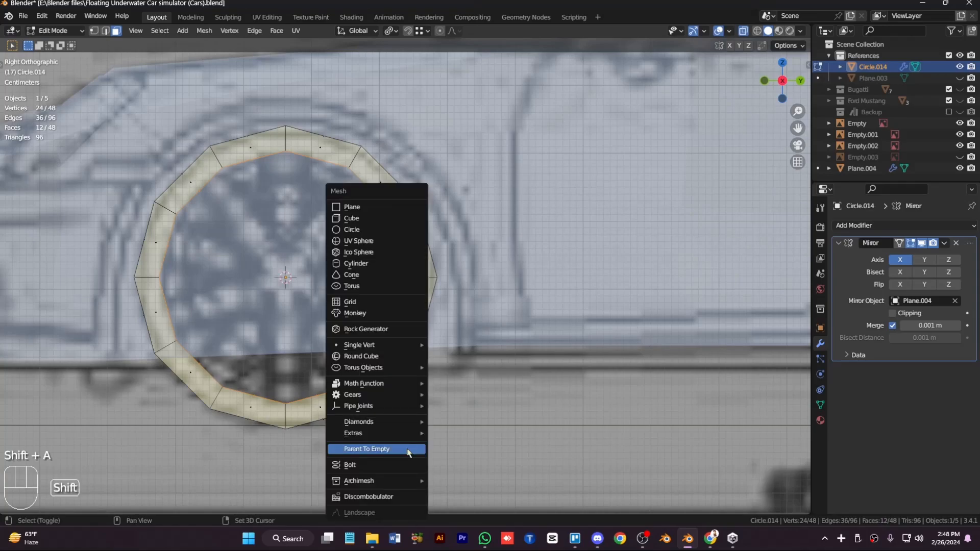
click(352, 229)
click(121, 383)
text(5)
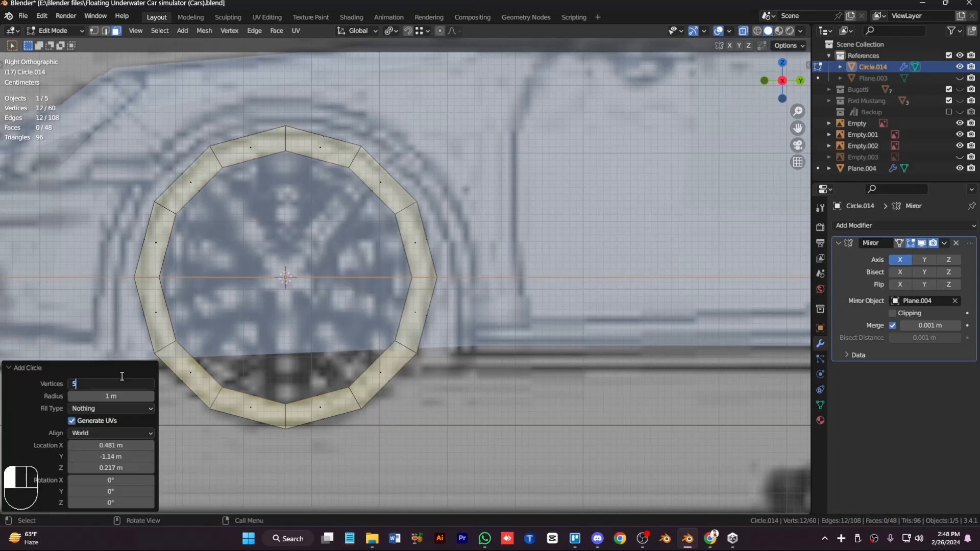
key(Return)
- Rotate the five-sided circle 90° about the Y axis so it faces the side of the car
key(r)
key(y)
key(9)
key(0)
key(Return)
key(r)
key(y)
key(9)
key(0)
key(Return)
scroll(351, 458, down, 6)
key(r)
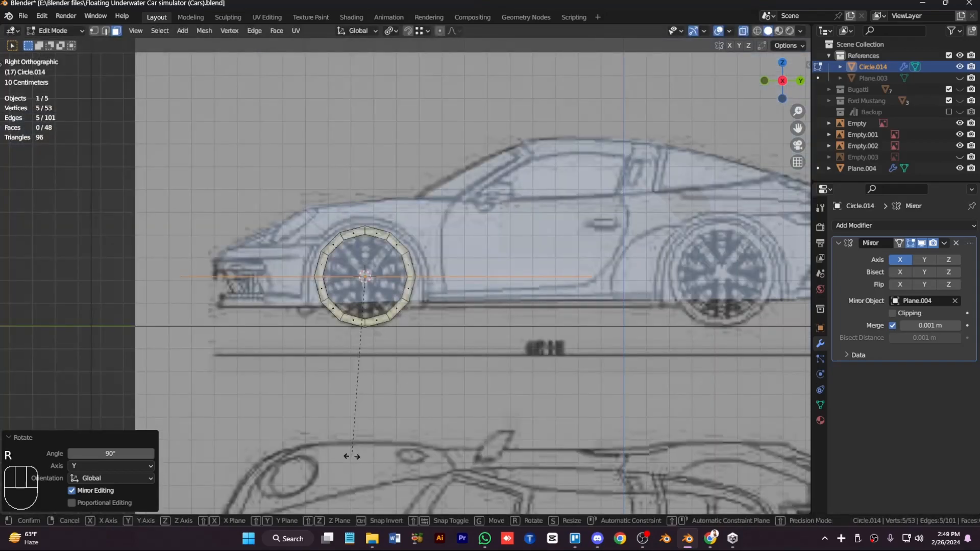
key(Escape)
key(KP_8)
key(KP_8)
key(KP_8)
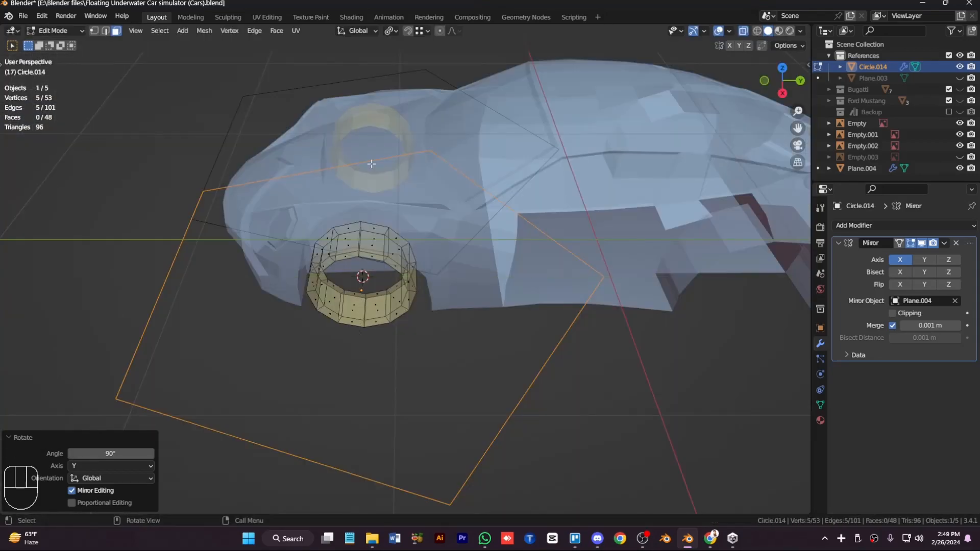
- Scale the pentagon down to the blueprint wheel's center hub and rotate it to line up with the spokes
key(s)
key(1)
alt+click(592, 276)
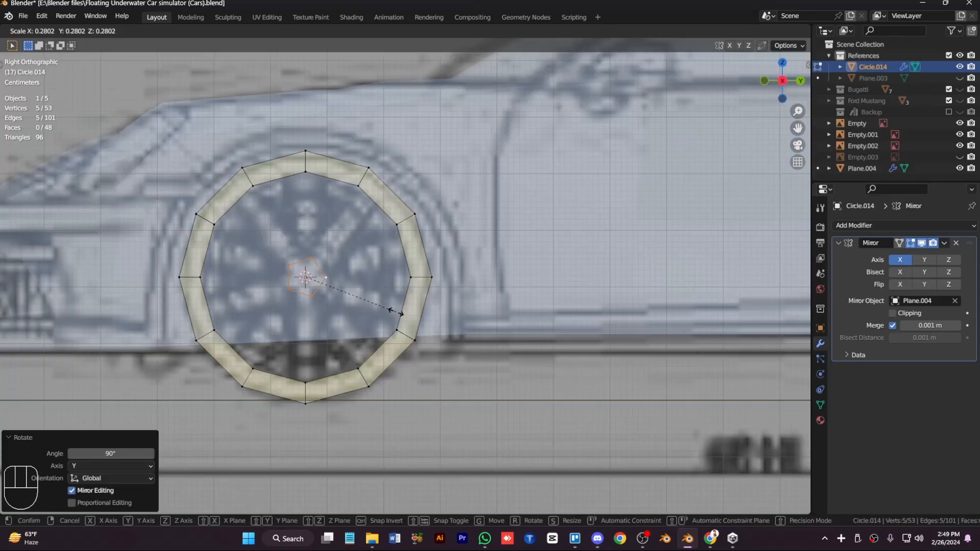
click(393, 310)
key(r)
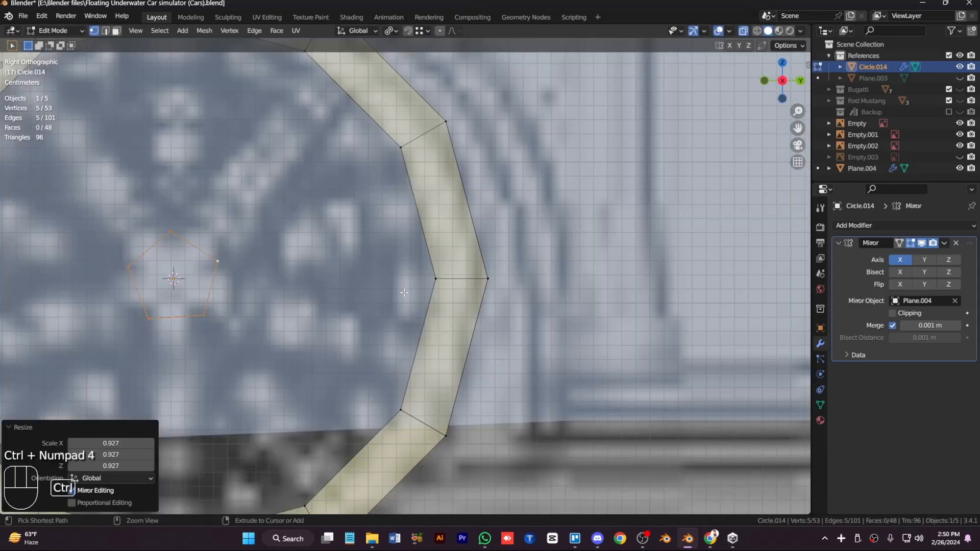
- In front view, extrude the hub pentagon about -0.023 m along X
key(KP_1)
key(g)
key(y)
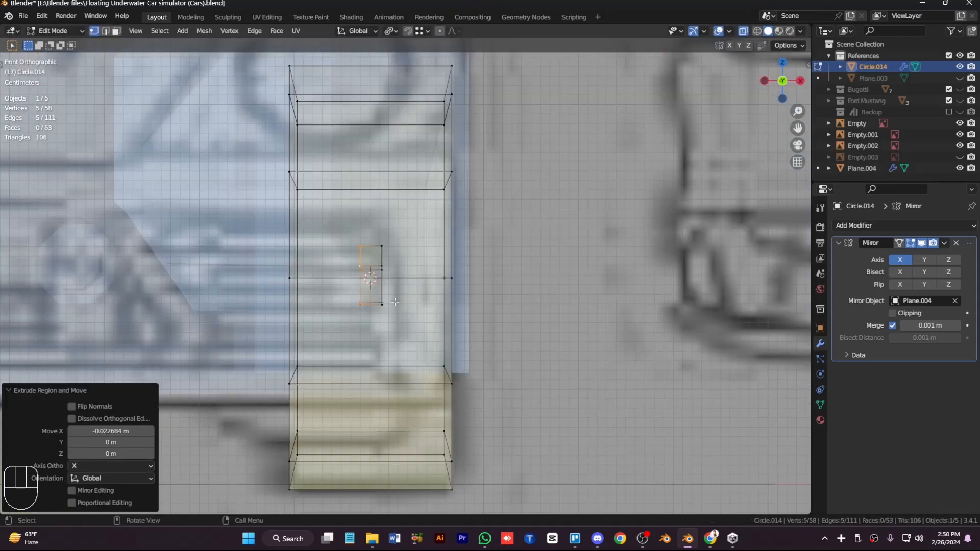
- Extrude the hub's five side faces individually by 0.129 m and scale their ends by 0.762
key(KP_3)
key(ctrl+KP_Add)
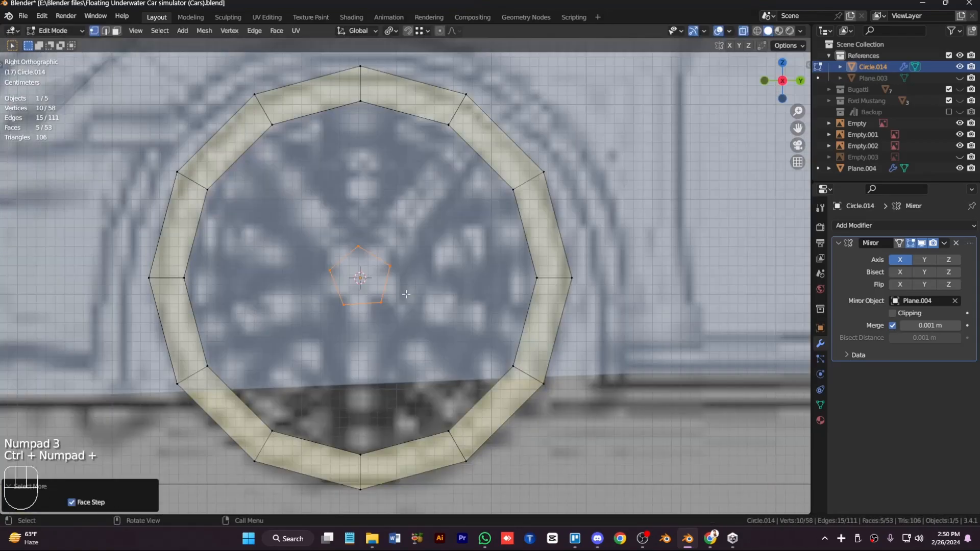
key(ctrl+z)
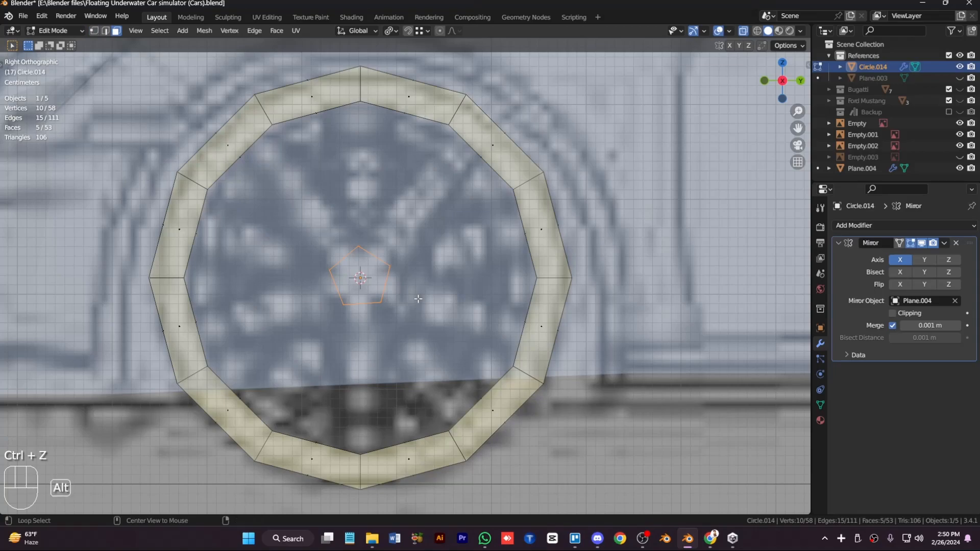
key(s)
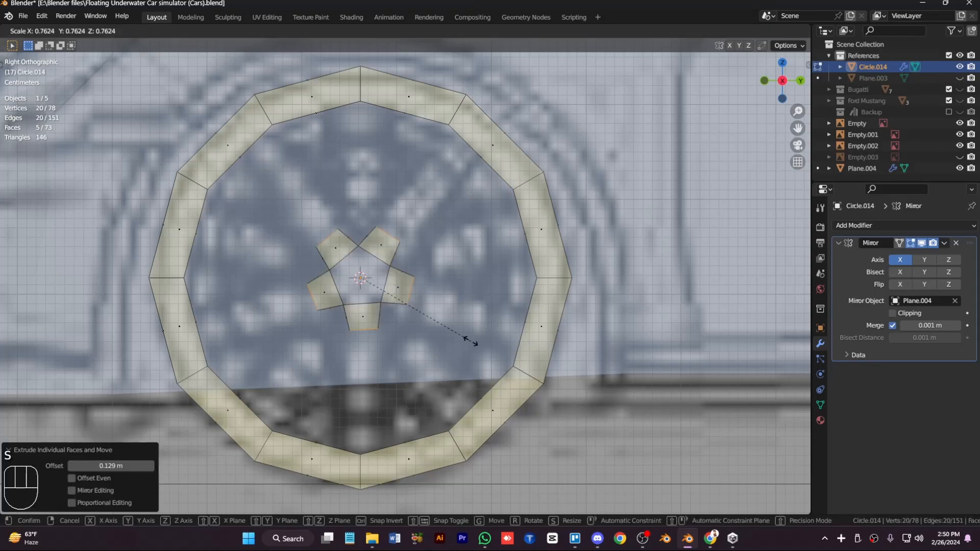
click(468, 339)
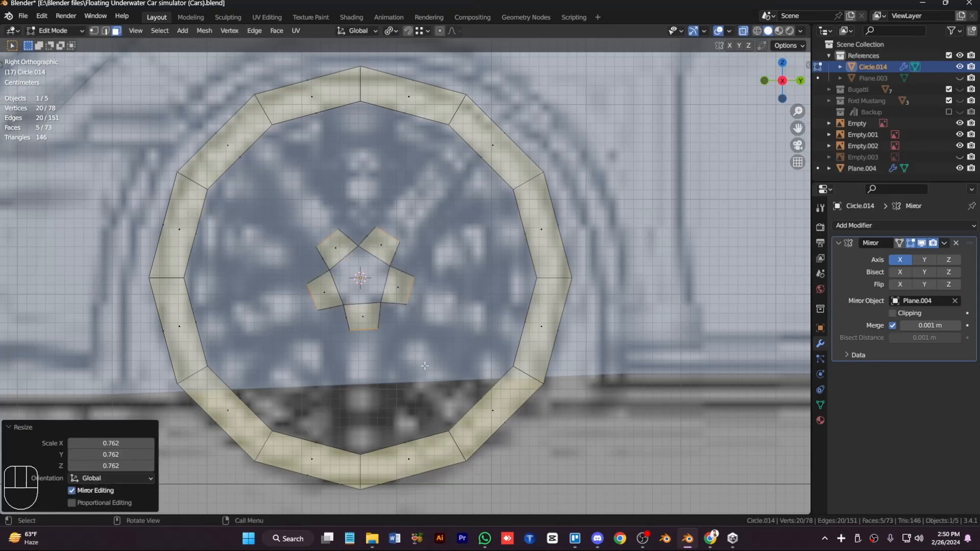
- Scale the five stub ends by 1.156, extrude them individually about 0.108 m into spokes and adjust the size of the spoke ends
key(alt+z)
key(alt+z)
key(KP_3)
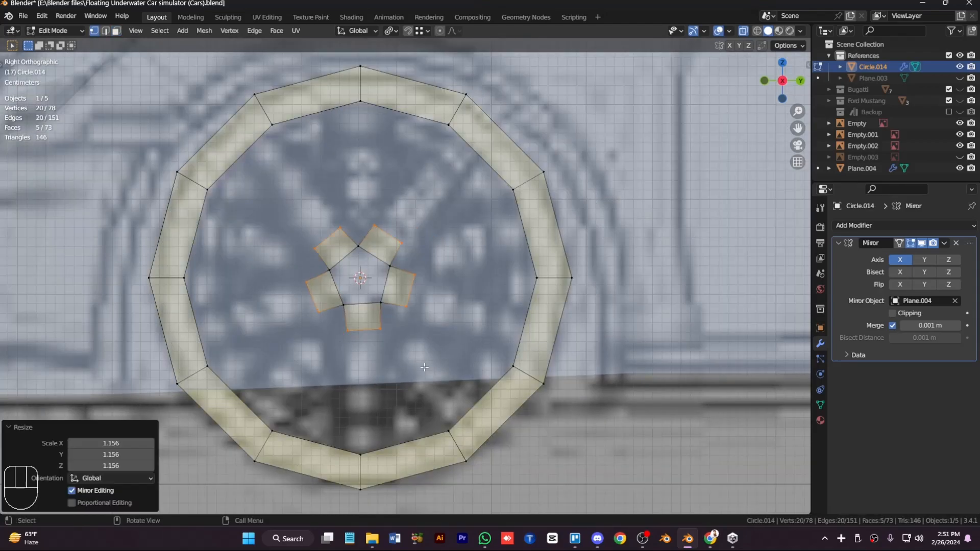
key(e)
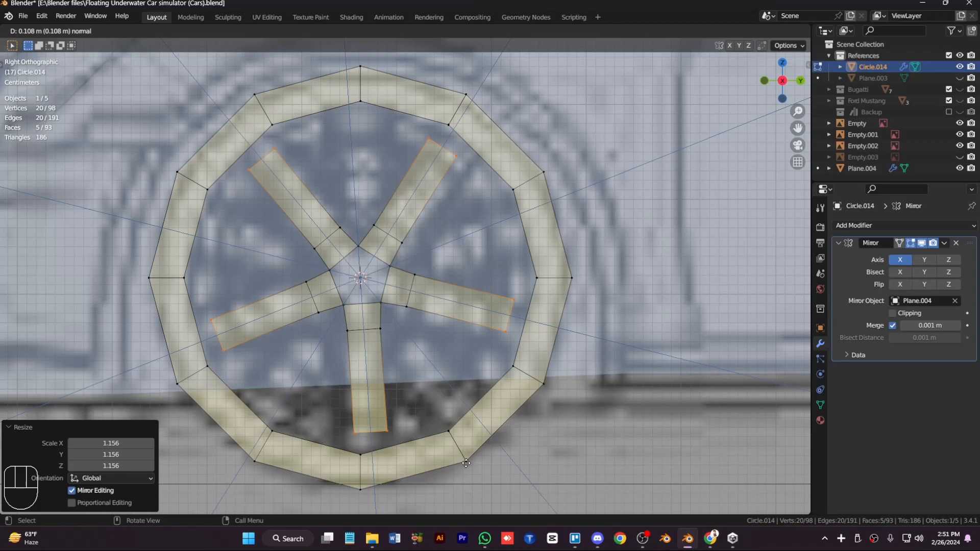
click(466, 463)
key(s)
click(396, 340)
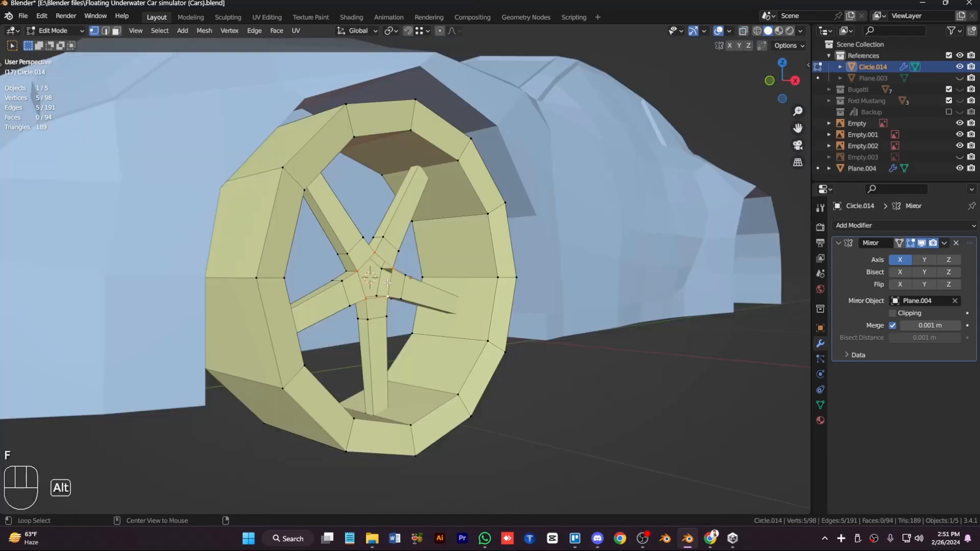
- Subdivide and round the filled hub face into a circle, and move the hub faces -0.0275 m along X
right_click(370, 264)
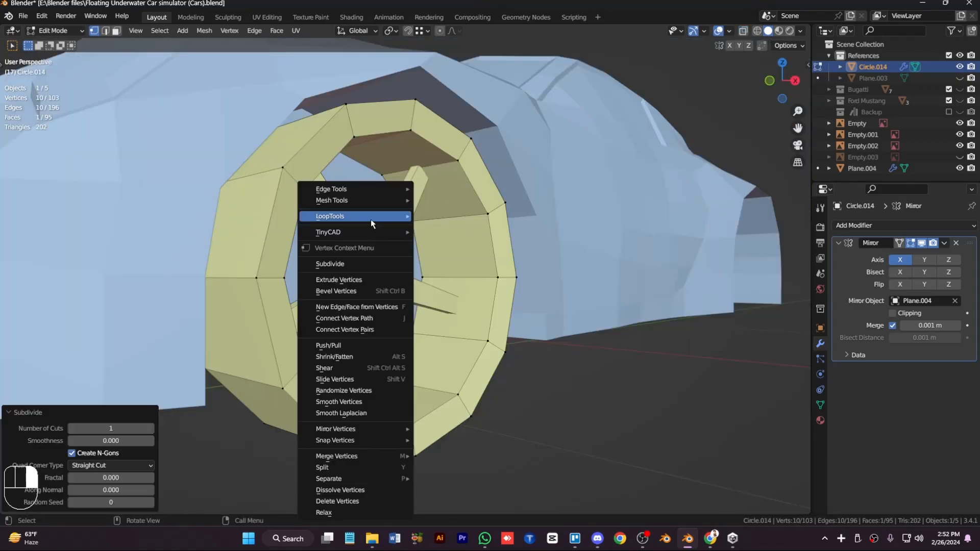
key(alt+z)
key(g)
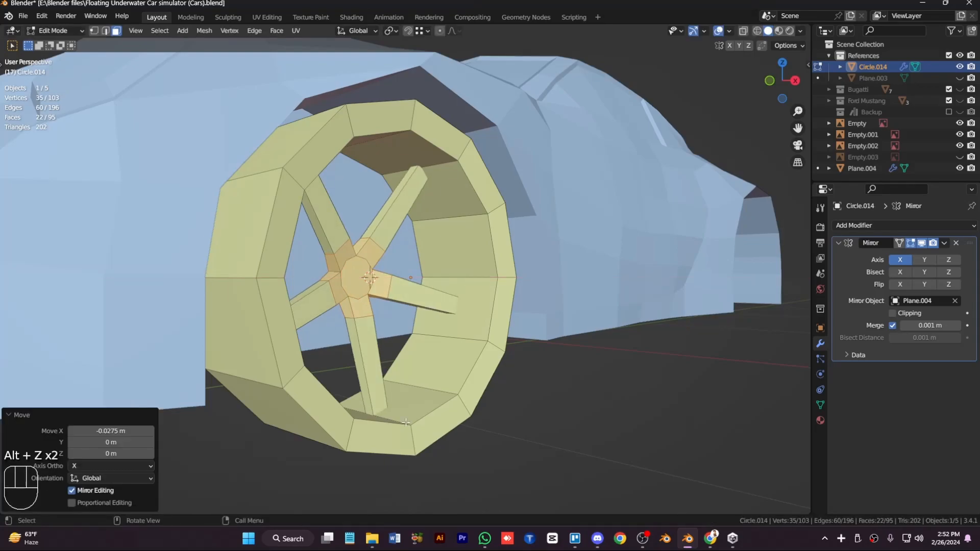
key(l)
key(l)
key(h)
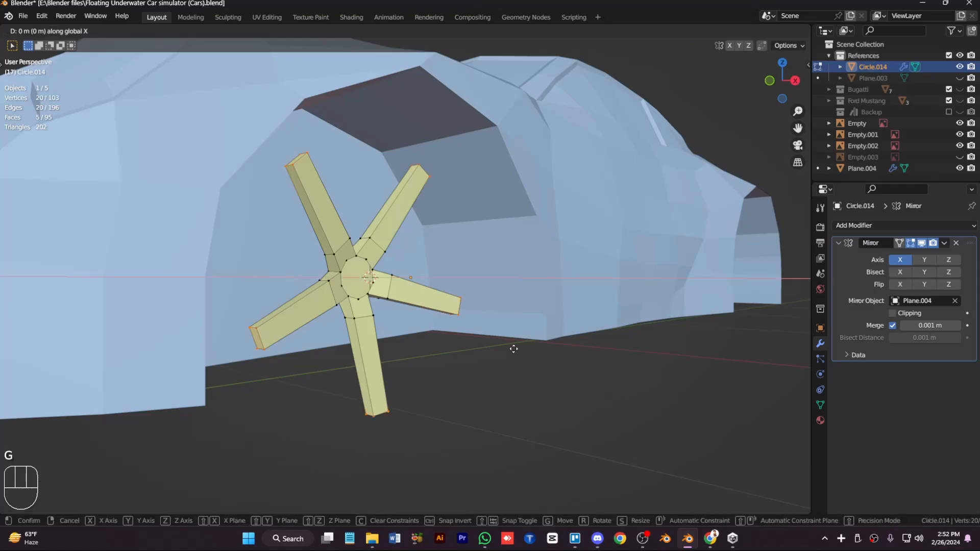
right_click(513, 354)
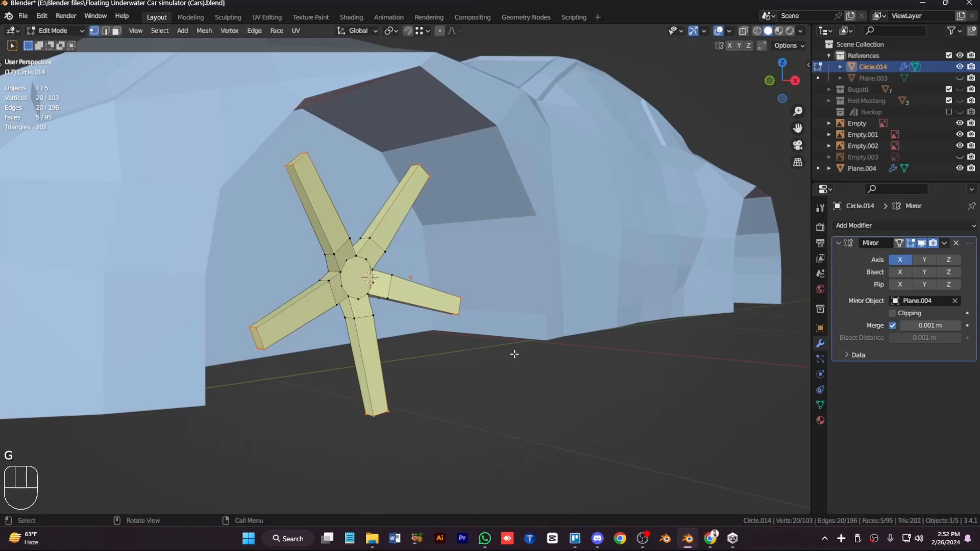
key(Tab)
key(Tab)
- Move the linked hub and spokes outward, and place a duplicate set behind them rotated by -35.9°
key(l)
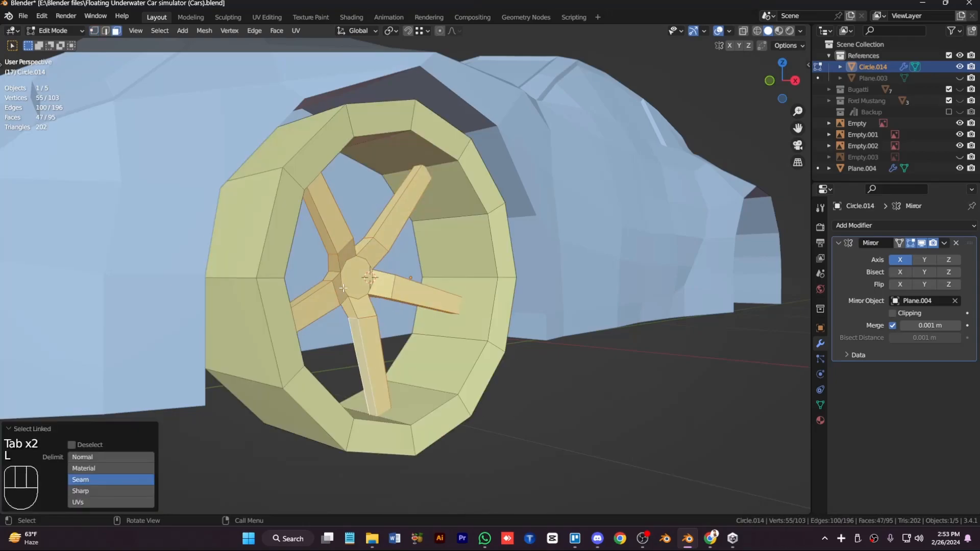
key(g)
click(356, 306)
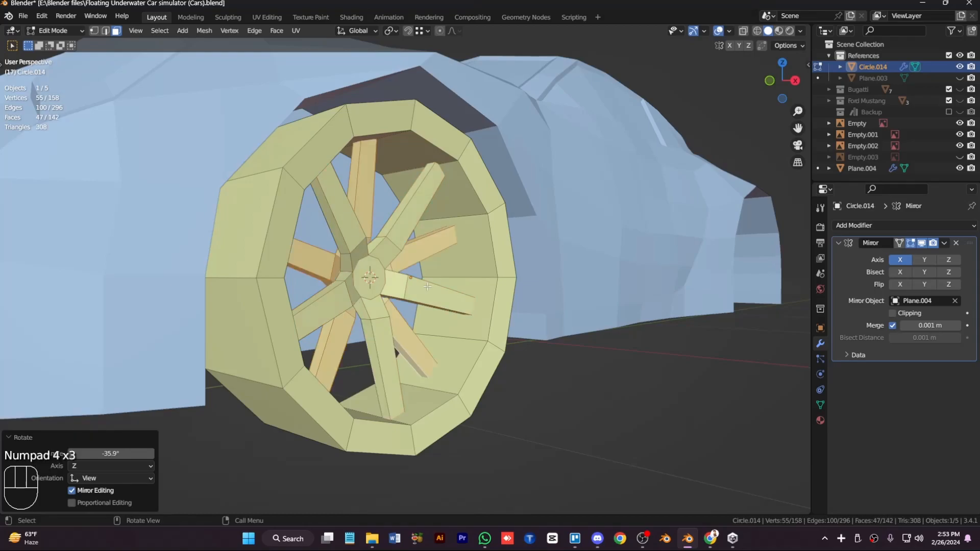
key(Tab)
key(Tab)
key(Tab)
key(Tab)
key(Tab)
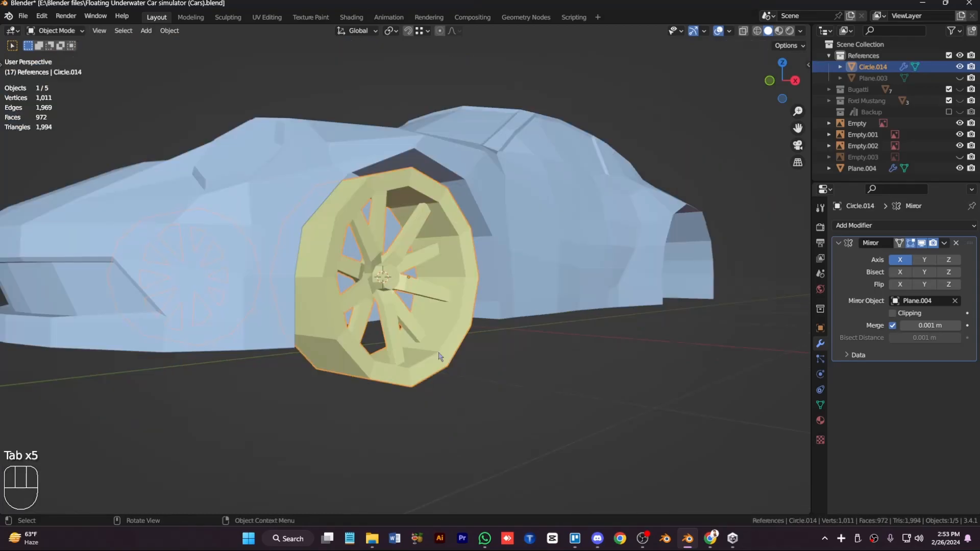
- Bevel the tire's outer edge loop with a single segment
key(Tab)
key(1)
key(2)
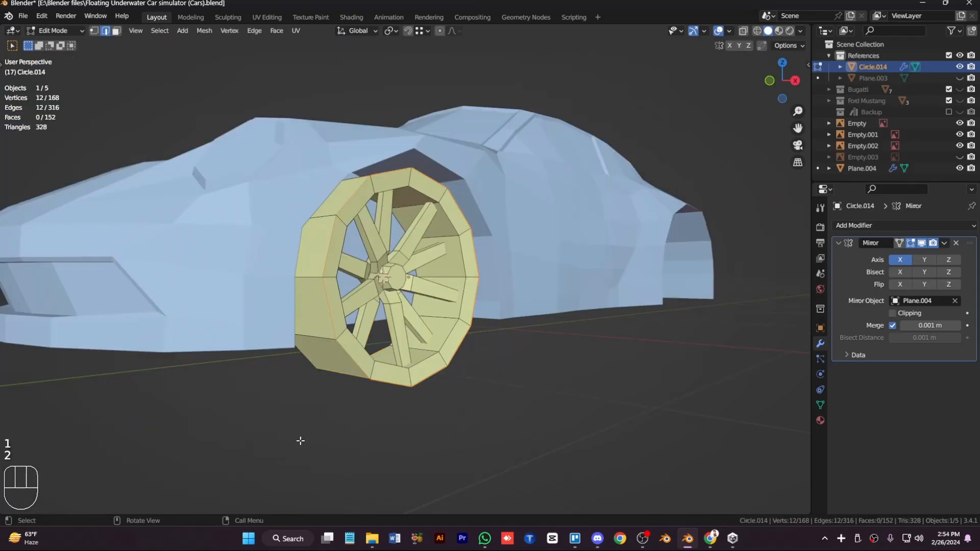
key(ctrl+b)
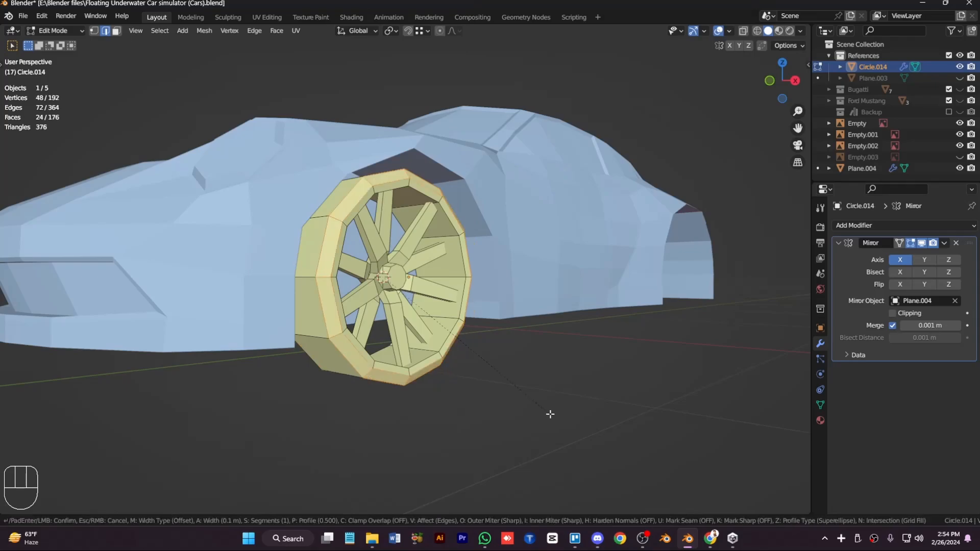
click(550, 413)
key(Tab)
- Assign Material.001 to the tire and Material.003 to the hub and spokes
key(KP_Multiply)
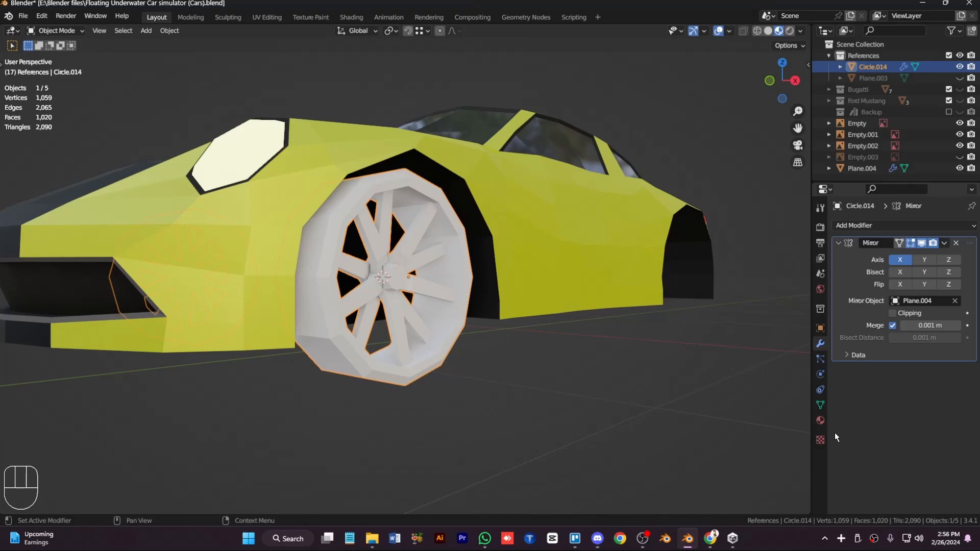
click(820, 420)
key(Tab)
key(3)
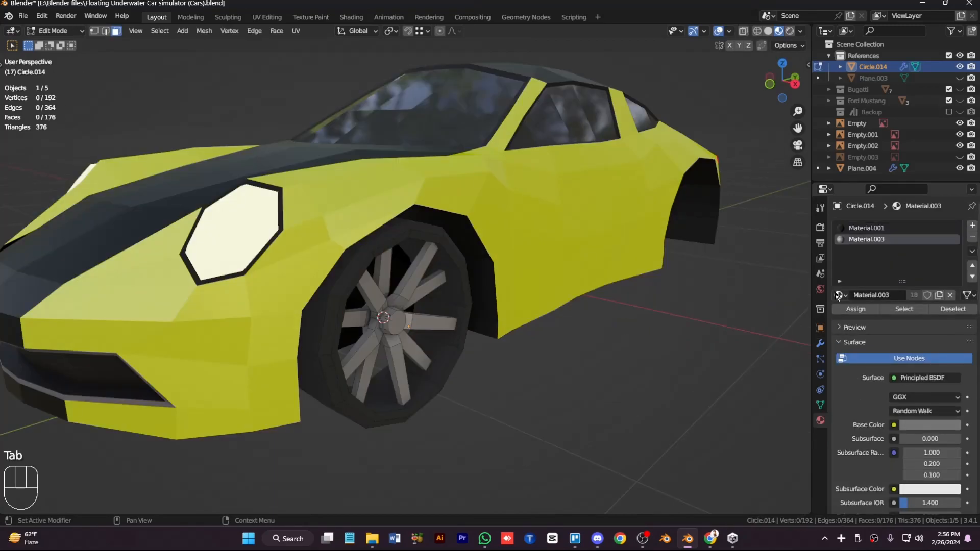
- Place a copy of the front wheels at the rear axle and set the body's Material.009 base color to a warmer yellow
key(Tab)
key(KP_3)
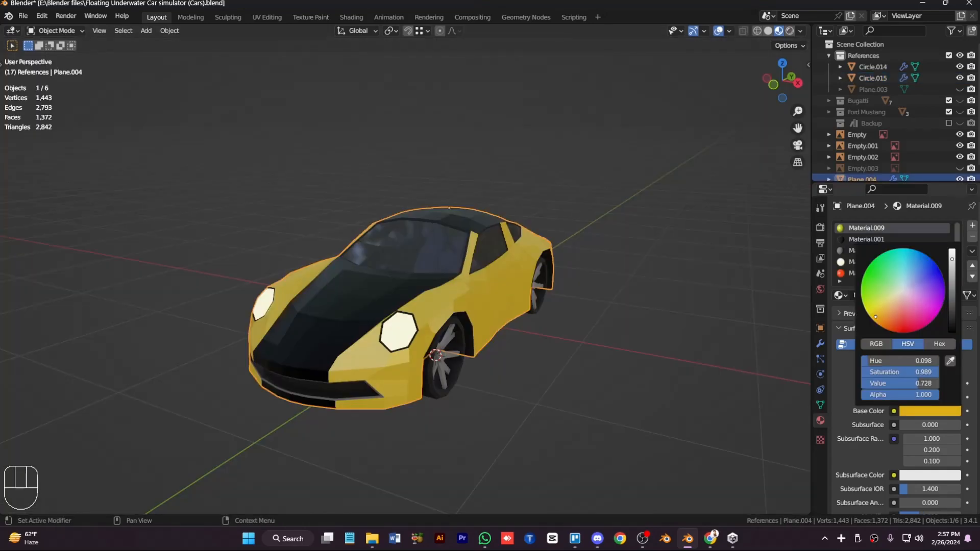
key(KP_4)
key(KP_4)
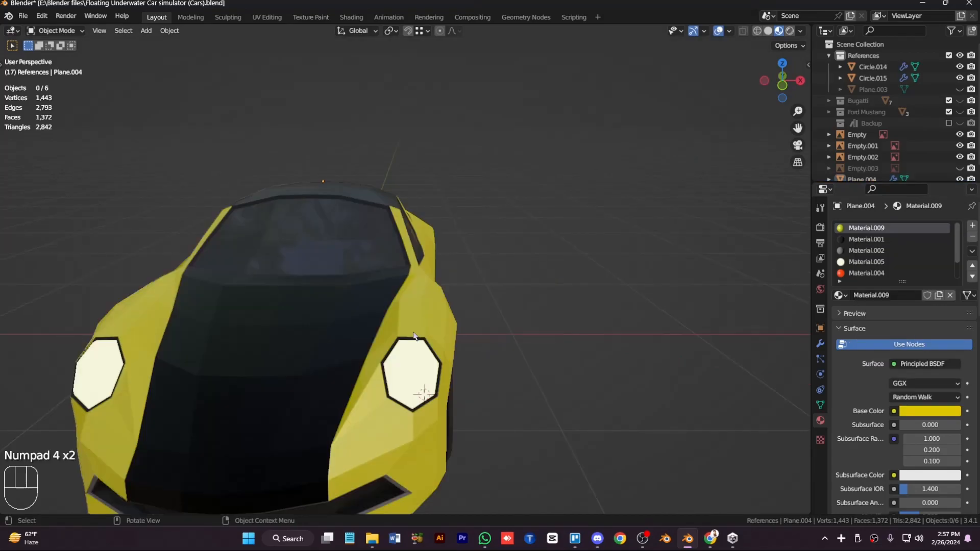
key(KP_4)
key(KP_Subtract)
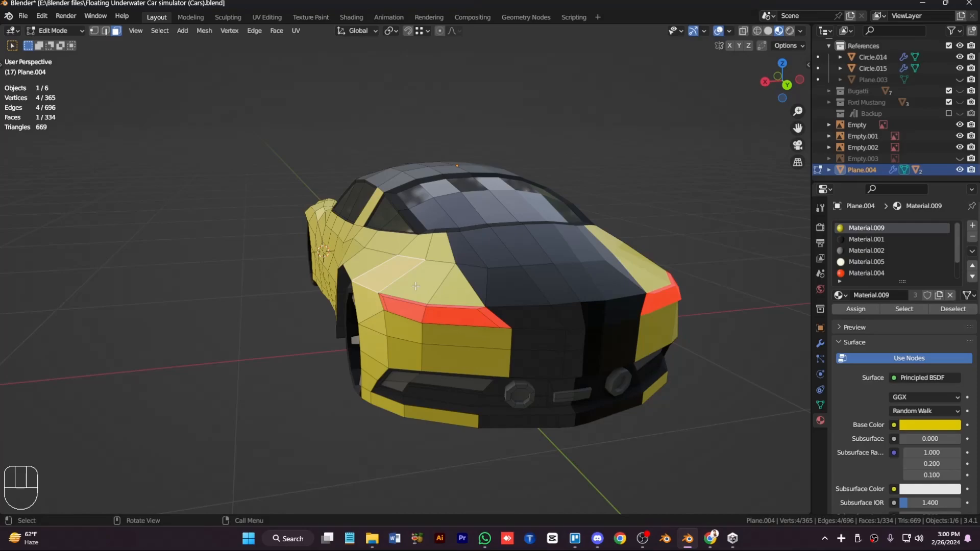
- Extrude the body faces above the rear wheel outward along X into a tapering two-segment arm
key(KP_1)
key(g)
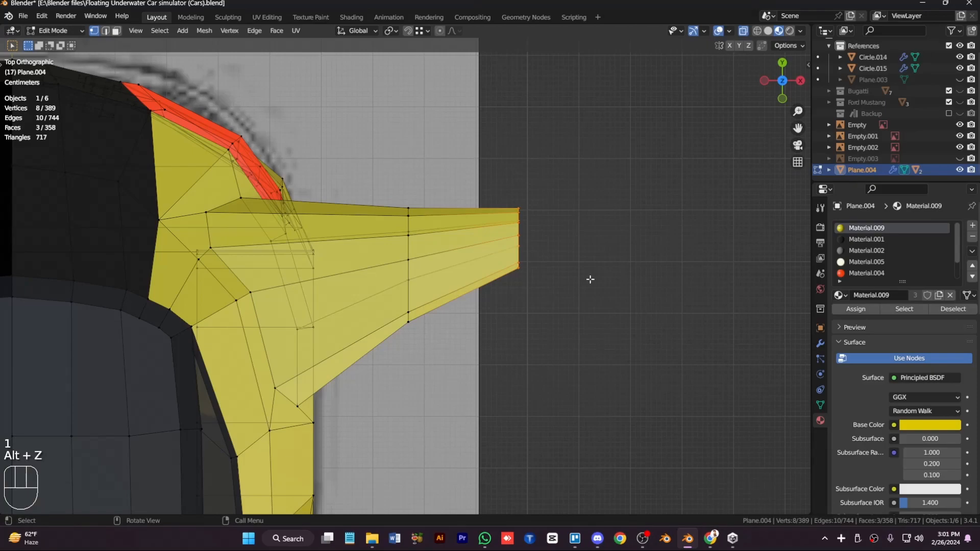
key(KP_6)
key(KP_6)
key(KP_2)
key(KP_2)
key(KP_2)
key(KP_2)
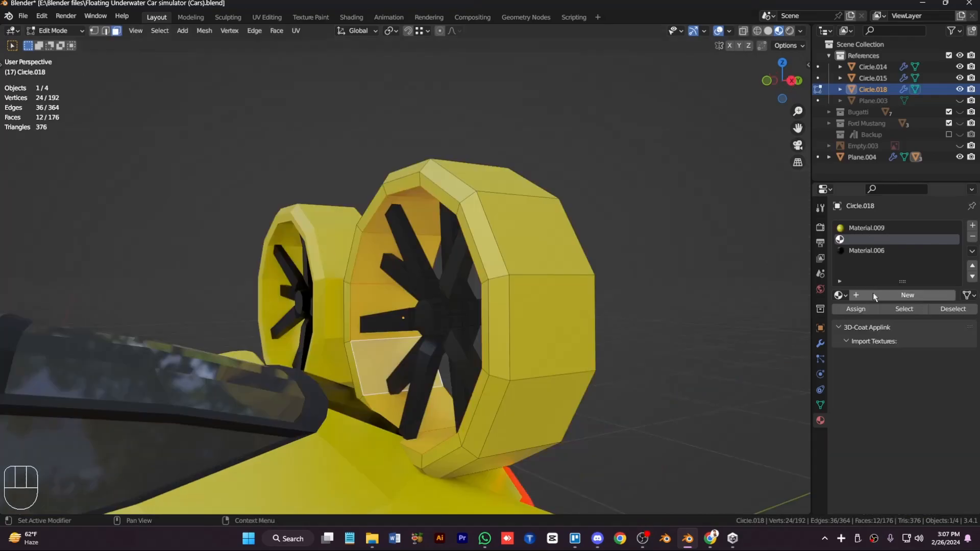
- Set the fan's second material slot to Material.002 and scale the fan's hub and blades in front view
click(839, 295)
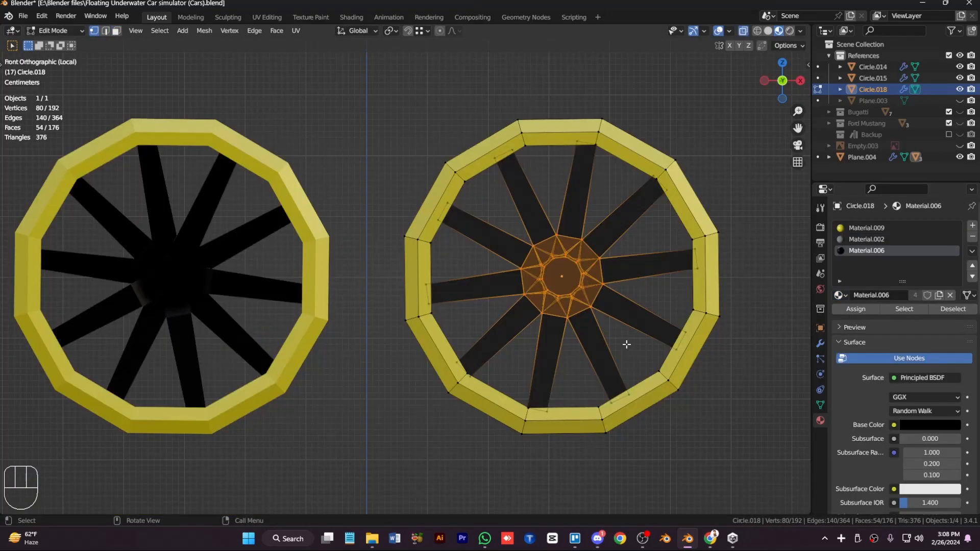
key(s)
click(674, 371)
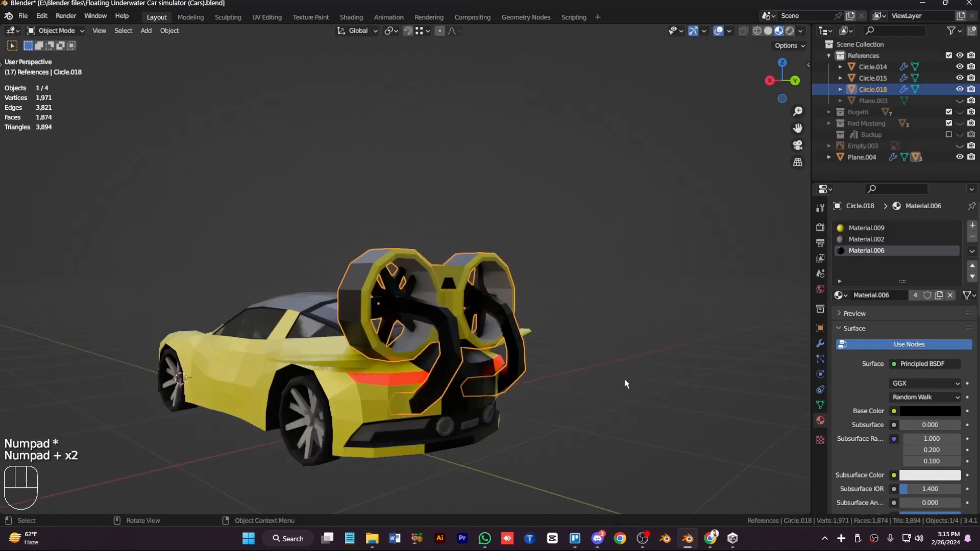
- Join the fan assembly with its connecting arms into the car body object
key(KP_6)
key(KP_6)
key(KP_6)
key(KP_6)
key(KP_6)
key(KP_6)
key(KP_6)
key(KP_6)
key(KP_4)
key(KP_4)
key(KP_4)
key(KP_4)
key(KP_4)
shift+click(504, 421)
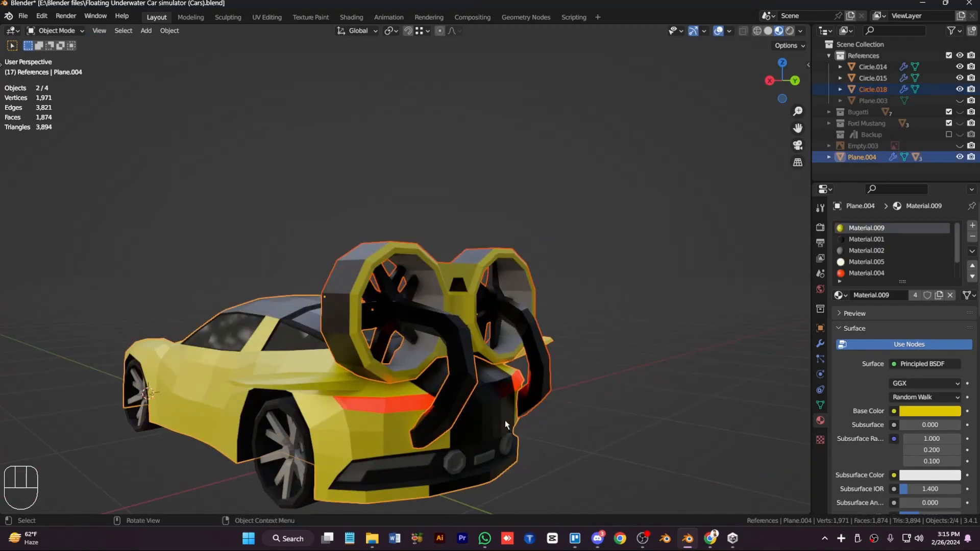
key(ctrl+j)
- Examine the joined car and its wheels from the side and front
key(Tab)
key(Tab)
click(287, 444)
click(188, 437)
click(292, 455)
key(KP_Subtract)
key(KP_4)
key(KP_4)
key(KP_4)
key(KP_4)
key(KP_4)
key(KP_Subtract)
key(KP_Subtract)
key(KP_4)
key(KP_4)
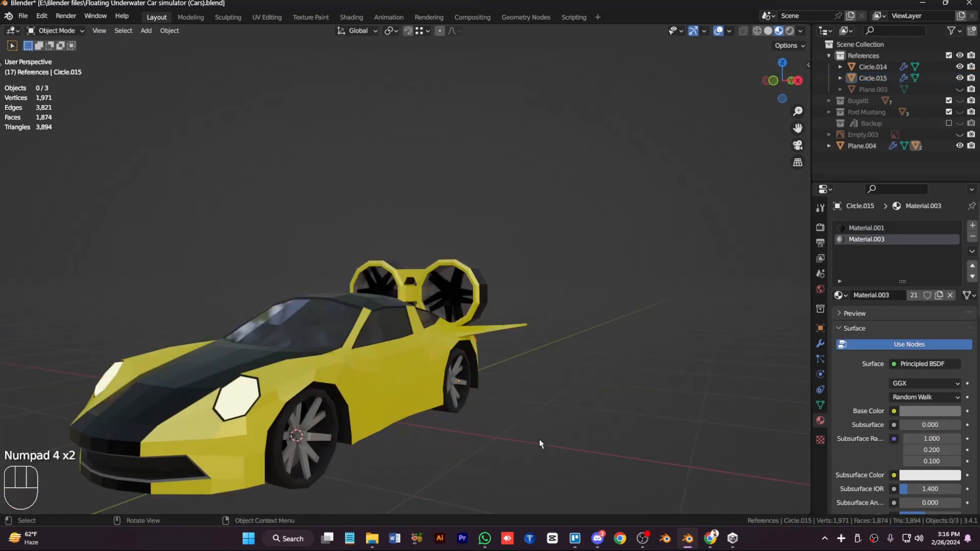
key(KP_6)
key(KP_6)
key(KP_4)
key(KP_4)
key(KP_4)
key(KP_Multiply)
key(KP_4)
key(KP_4)
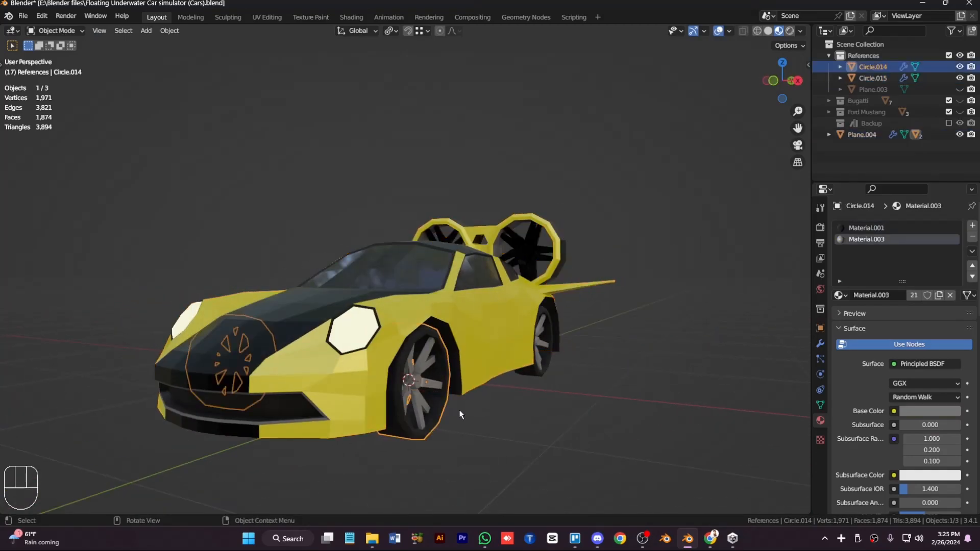
- Try to raise the front and rear wheels together by about 0.1 m along Z
shift+click(542, 368)
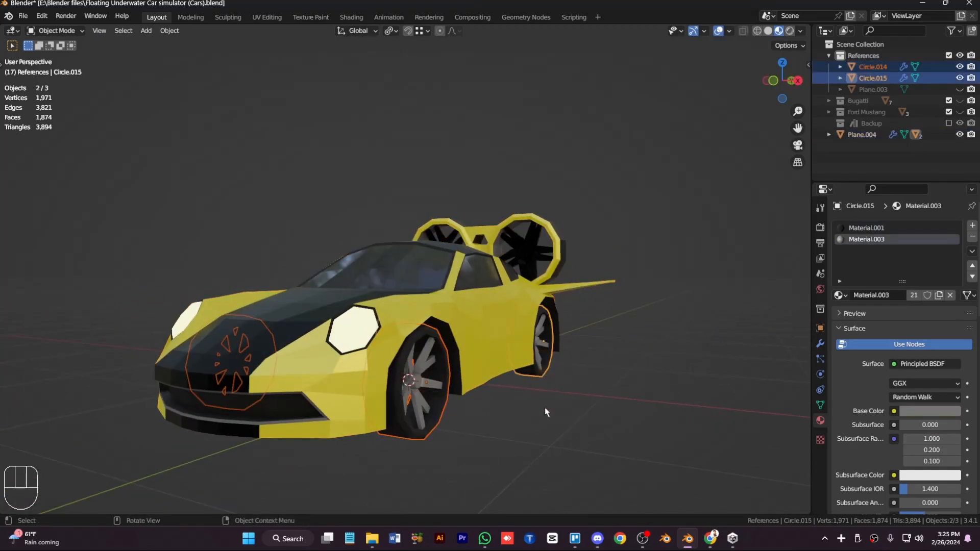
key(KP_3)
key(g)
key(z)
click(415, 401)
key(KP_1)
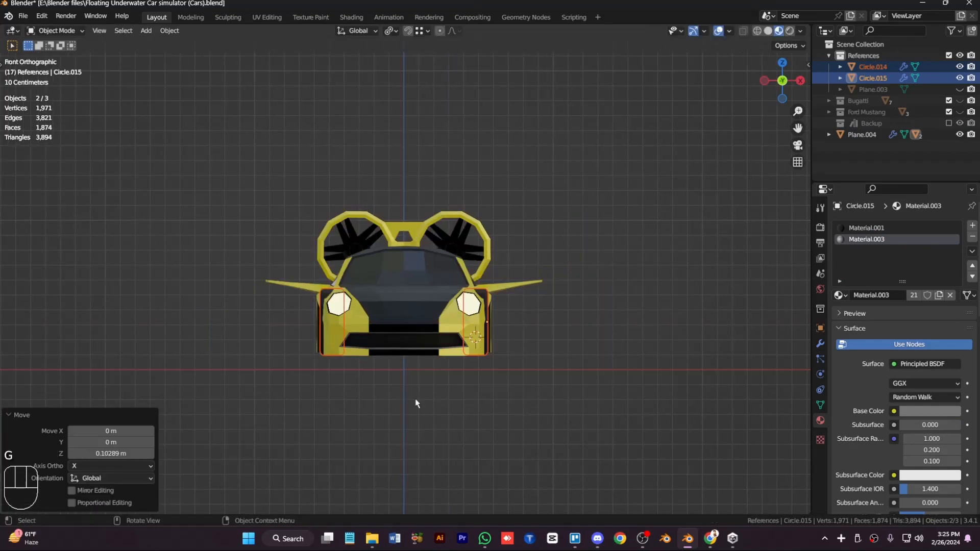
key(KP_3)
key(ctrl+z)
- Delete the front and rear wheel objects
key(KP_4)
key(KP_4)
key(KP_4)
key(x)
click(417, 400)
- In the body mesh, fill the underside gap of the front wheel arch and close its lowest side strip with faces
click(429, 370)
key(Tab)
key(1)
click(406, 404)
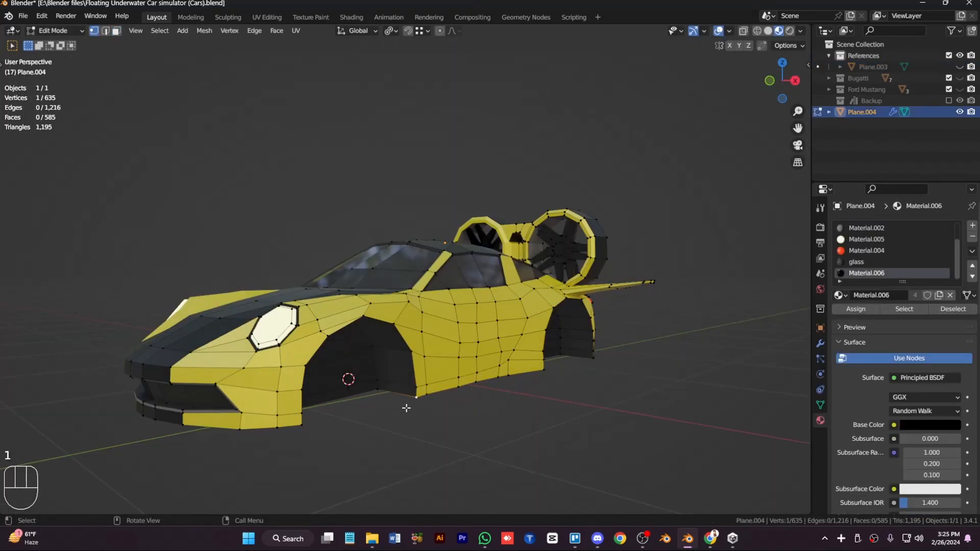
key(KP_2)
key(KP_2)
key(f)
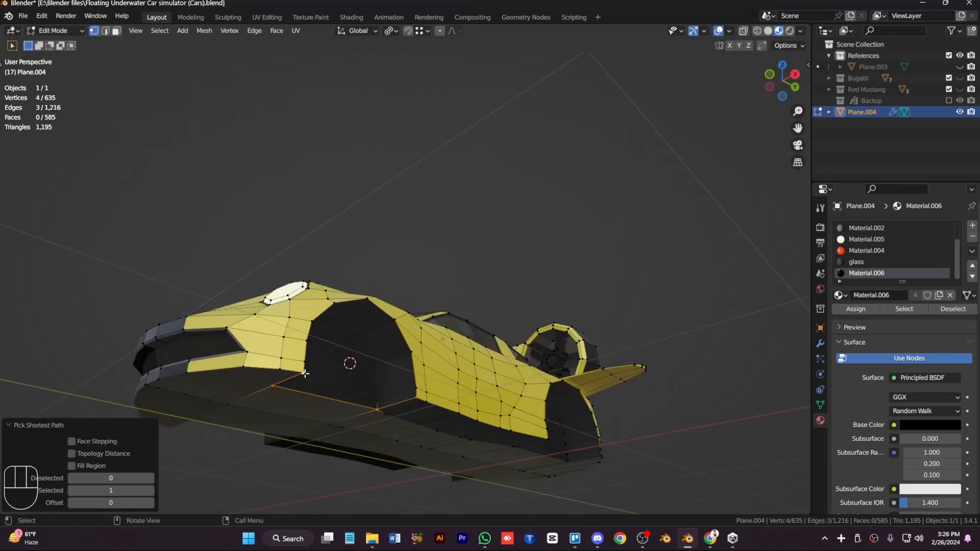
click(313, 377)
key(2)
click(371, 389)
key(f)
key(f)
- Fill the rest of the front wheel arch opening with faces, from the lower strip up to the arch's top
key(1)
click(414, 389)
key(f)
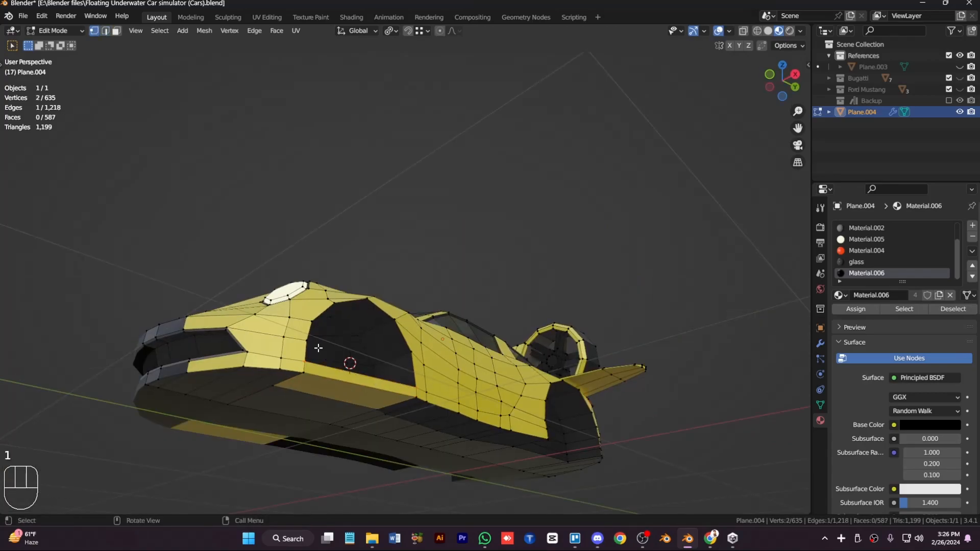
key(f)
key(f)
key(ctrl+z)
key(f)
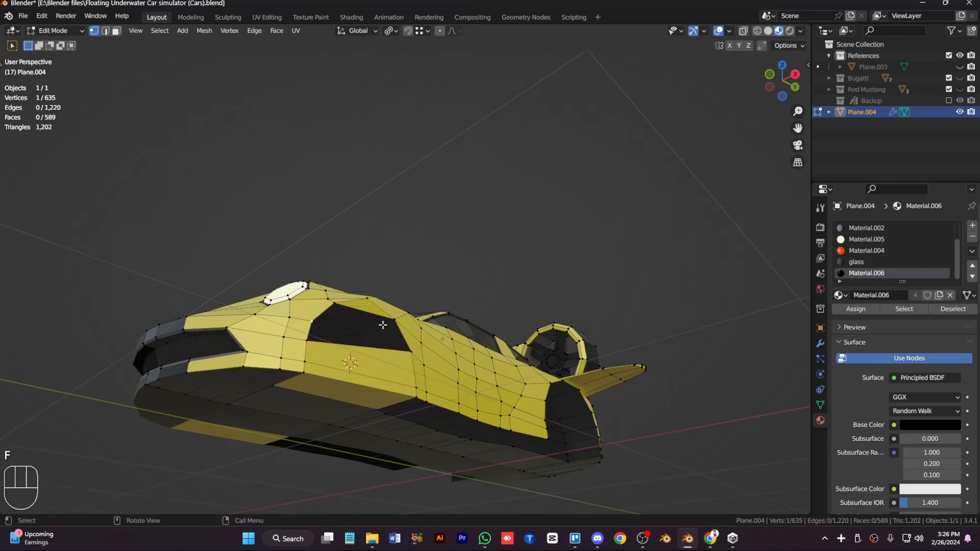
key(f)
alt+click(349, 322)
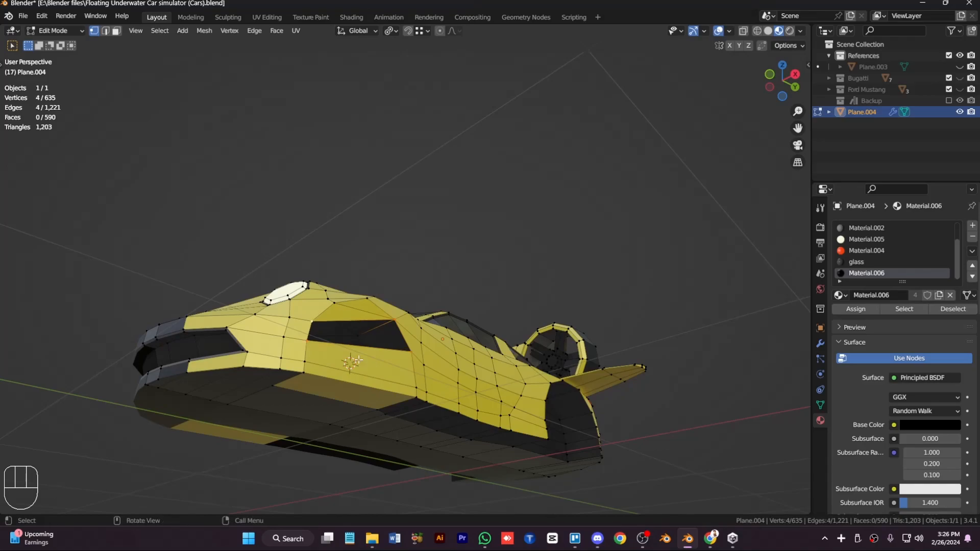
key(f)
- Lower a vertex on the upper edge of the filled front wheel arch by about 0.04 m along Z
key(alt+z)
key(alt+z)
key(KP_8)
key(KP_8)
key(KP_8)
key(KP_4)
key(KP_4)
key(KP_4)
key(KP_6)
key(KP_6)
click(370, 308)
key(g)
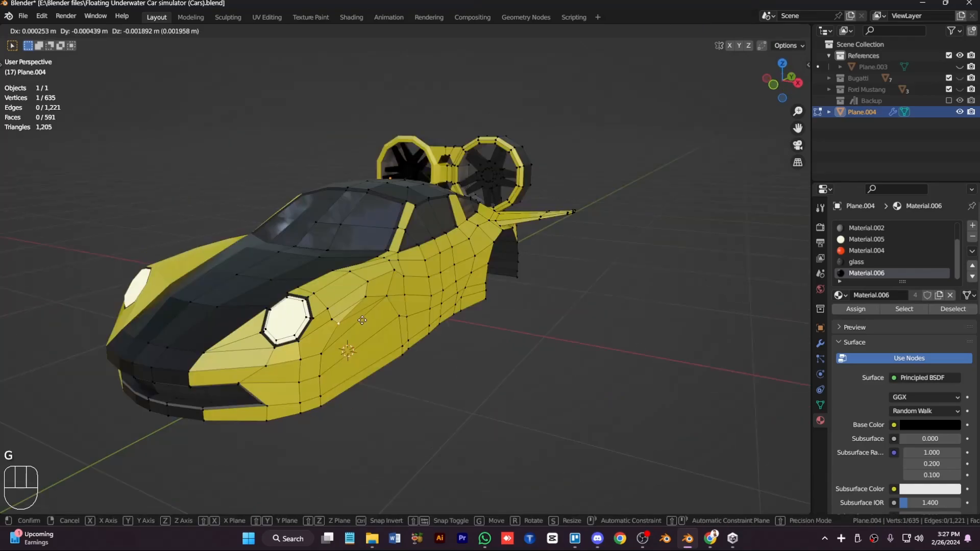
key(z)
click(368, 332)
key(KP_4)
key(KP_4)
key(KP_4)
key(KP_6)
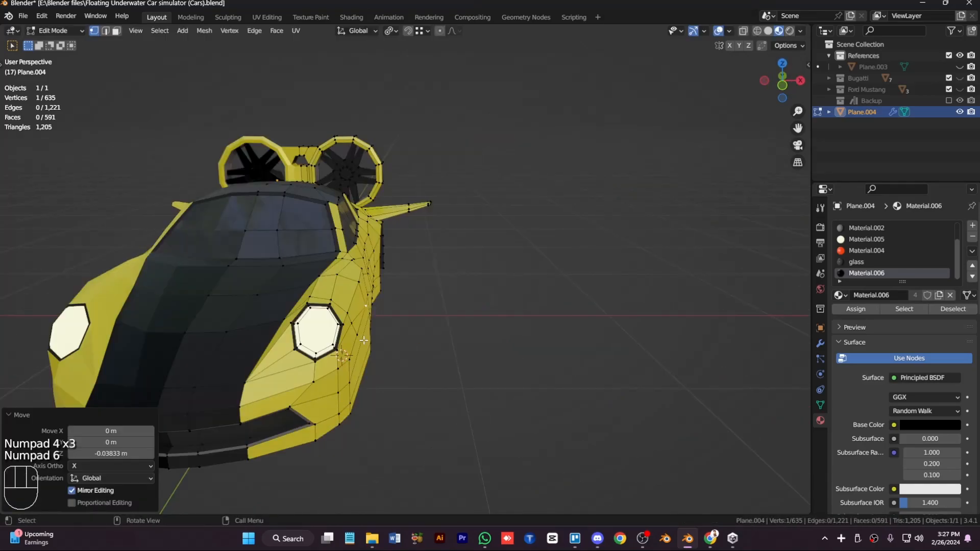
- Move the three faces covering the front wheel arch outward about 0.026 m along X
key(3)
click(364, 340)
ctrl+click(360, 355)
key(KP_6)
key(KP_6)
key(KP_6)
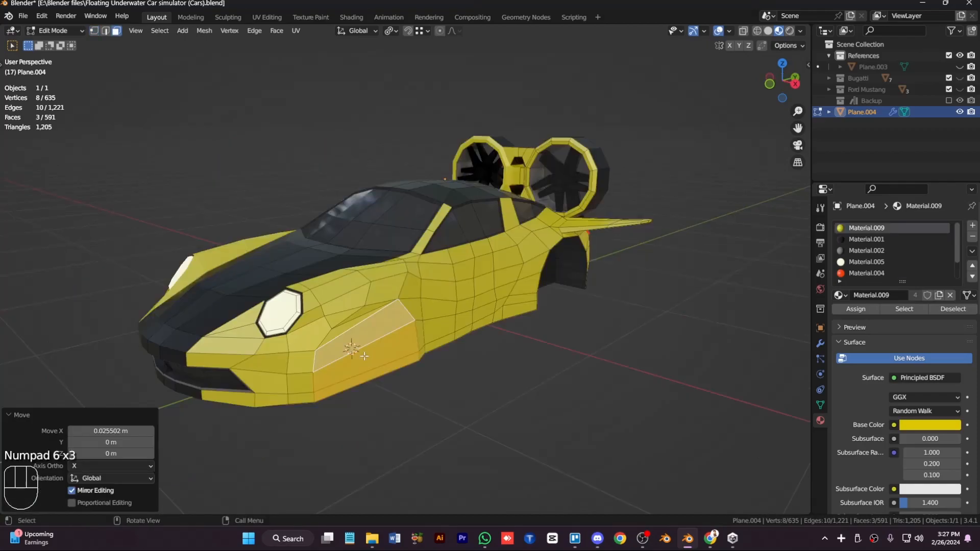
- Add one loop cut across the faces covering the front wheel arch and shift the new edges to round the side
key(ctrl+r)
click(363, 356)
key(KP_8)
key(KP_8)
key(KP_8)
key(KP_8)
key(KP_8)
key(g)
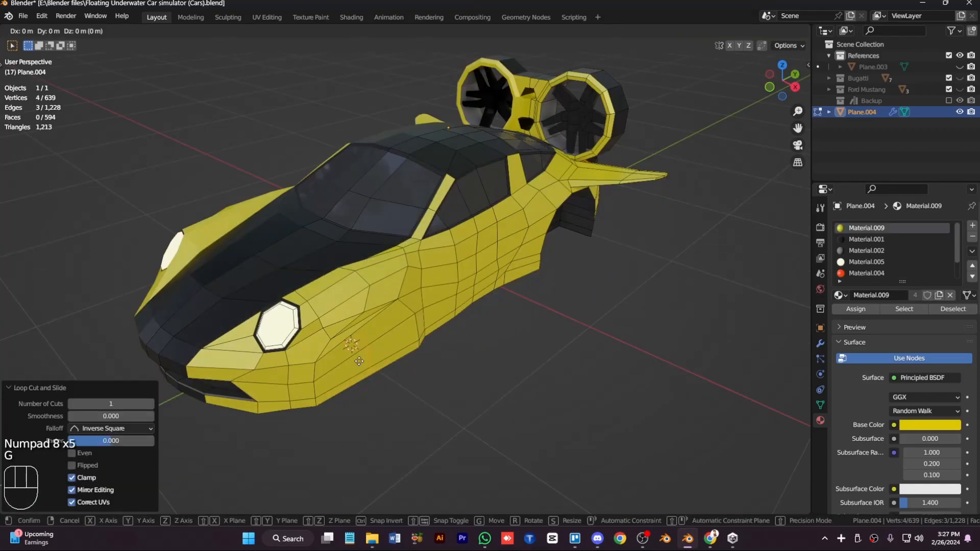
click(367, 334)
- Connect vertices above the covered front wheel arch and move one of them outward about 0.03 m
key(1)
key(j)
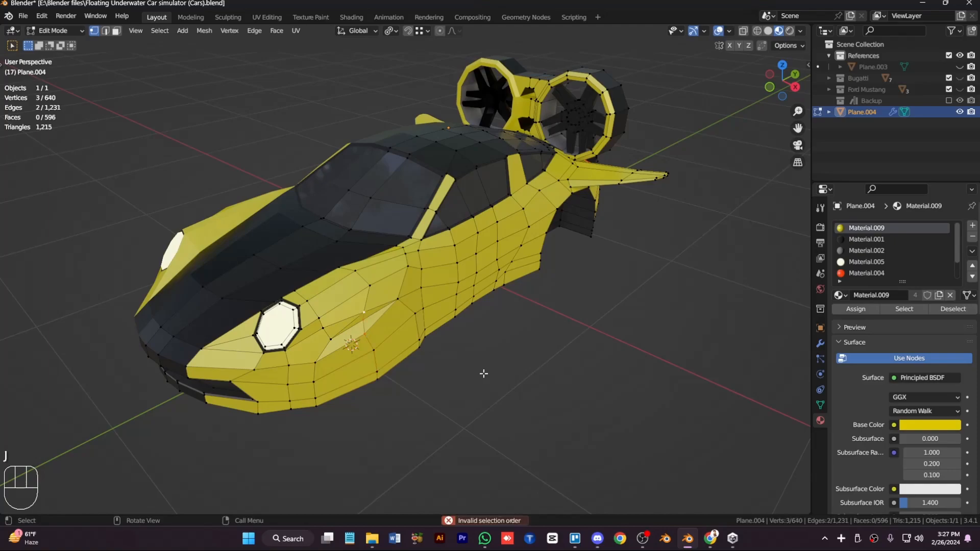
key(KP_4)
key(KP_4)
key(KP_4)
click(369, 321)
key(g)
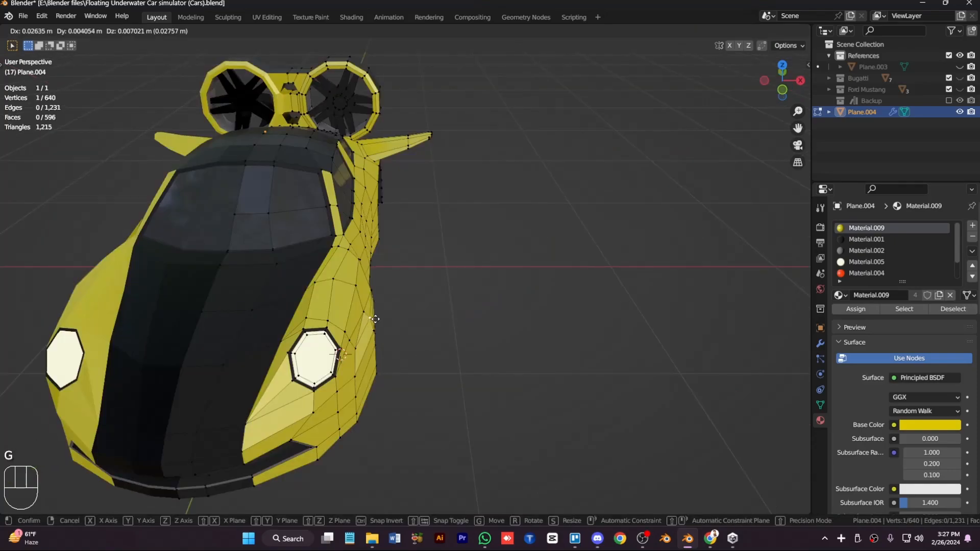
click(375, 318)
- Fill the underside gap of the rear wheel arch and close the lower strip of its side opening with faces
key(Tab)
key(KP_6)
key(KP_6)
key(KP_6)
key(KP_6)
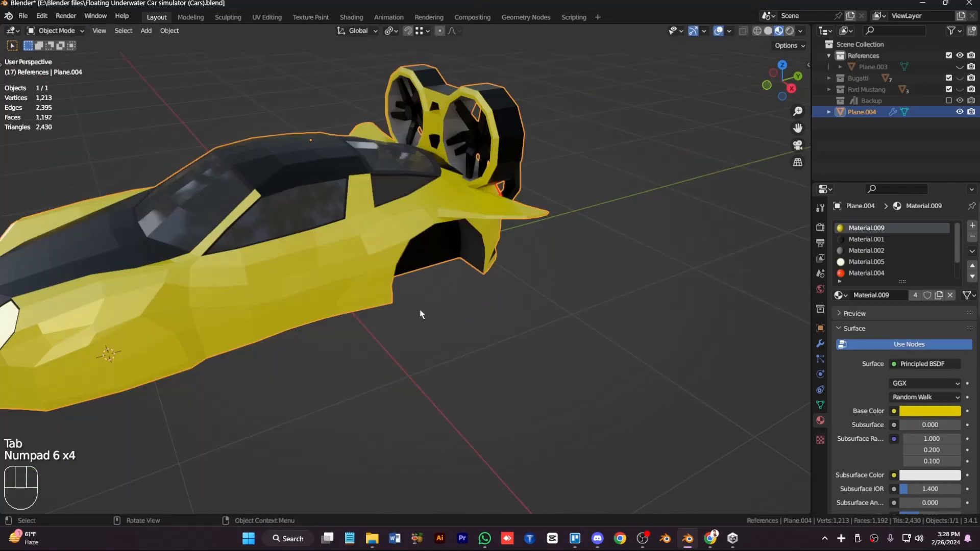
key(f)
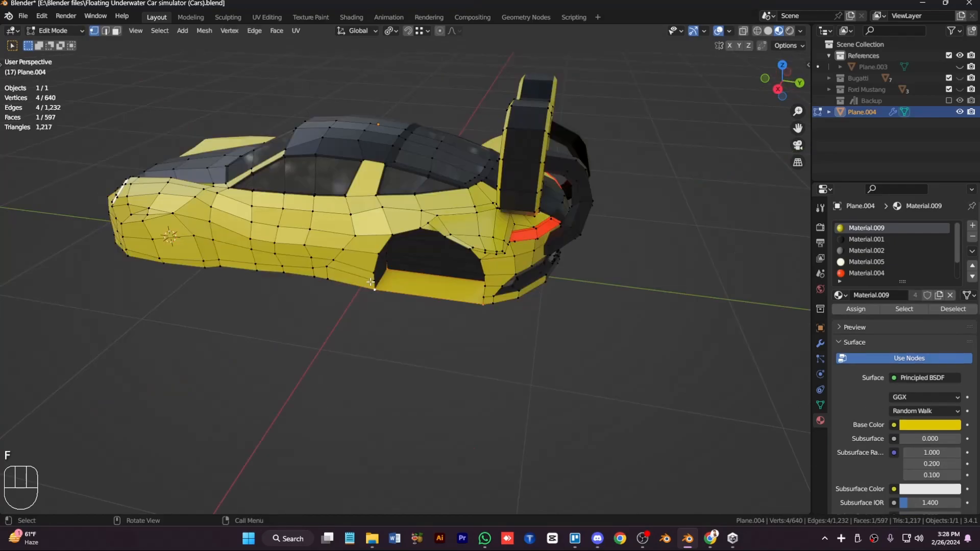
key(2)
click(422, 292)
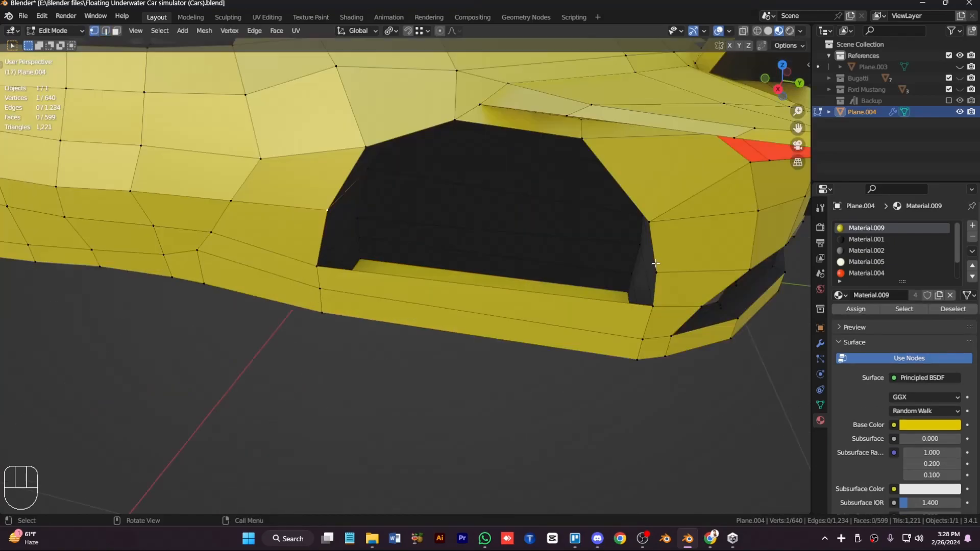
key(KP_Multiply)
key(KP_9)
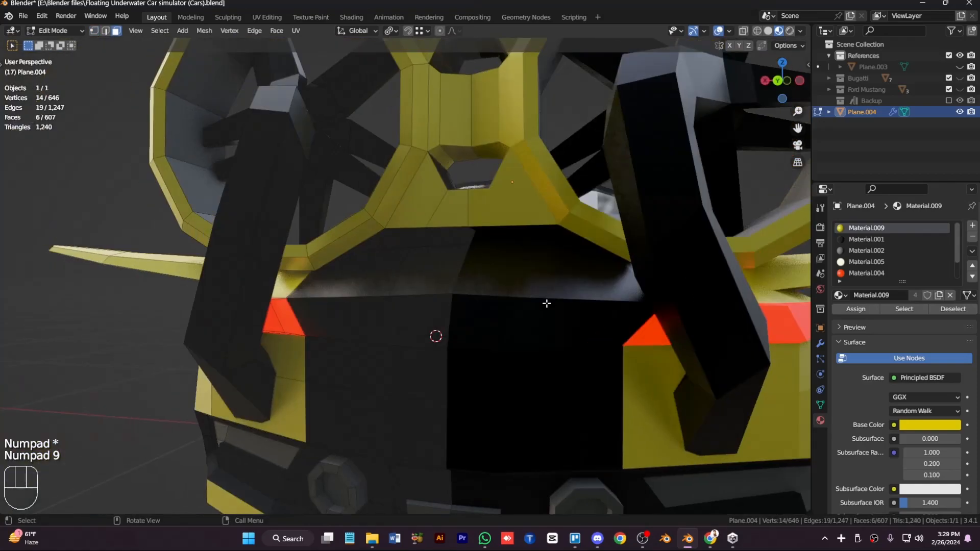
- Scale the six selected body faces along the X axis
key(KP_4)
key(KP_4)
key(KP_4)
key(KP_4)
key(KP_4)
key(KP_4)
key(KP_4)
key(KP_4)
key(KP_4)
key(KP_4)
key(KP_4)
key(KP_6)
key(KP_6)
key(s)
key(x)
click(440, 387)
- Select two neighbouring vertices of the car body and move them together to smooth its surface
key(KP_4)
key(KP_4)
key(1)
click(364, 308)
shift+click(385, 306)
key(g)
click(459, 372)
key(Tab)
key(Tab)
- Move the bottom edge of the car's side about -0.034 m along X with smooth proportional editing
alt+click(285, 458)
alt+shift+click(422, 368)
key(ctrl+z)
alt+shift+click(424, 368)
scroll(426, 370, down, 5)
key(KP_6)
key(KP_6)
key(KP_Subtract)
key(KP_Subtract)
key(KP_Subtract)
key(KP_Subtract)
key(KP_Subtract)
key(KP_6)
key(KP_6)
key(KP_6)
key(KP_6)
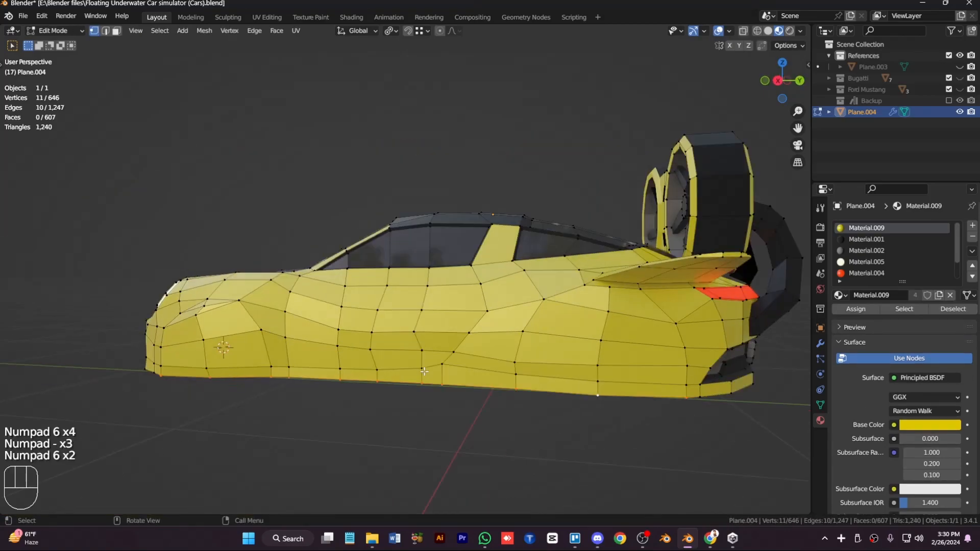
key(KP_6)
key(KP_6)
key(o)
key(g)
key(x)
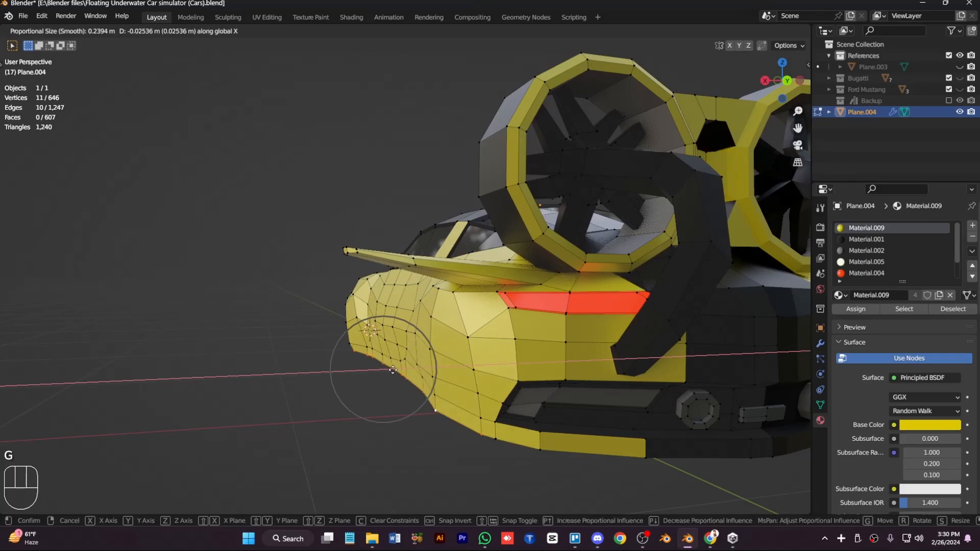
click(394, 387)
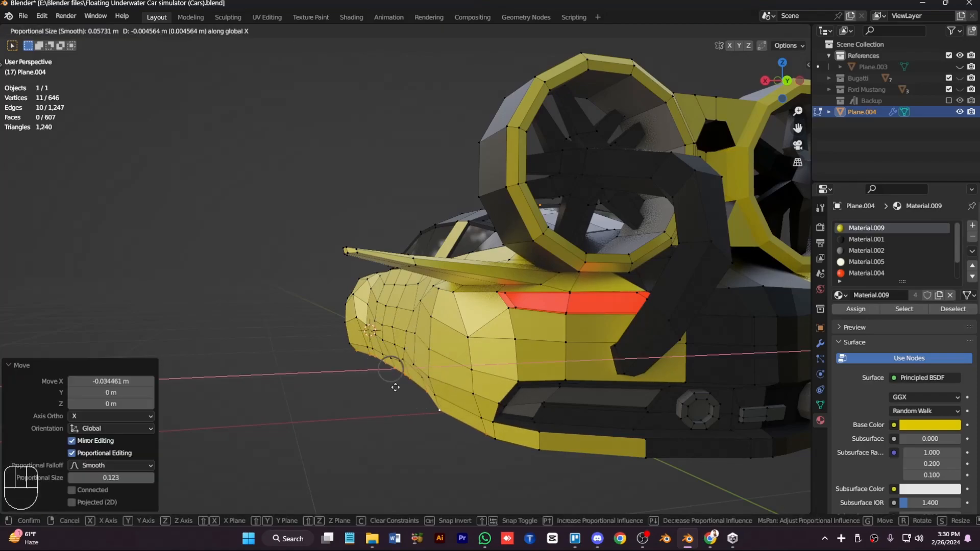
key(Tab)
- Examine the whole car body from all sides in Object Mode
key(KP_1)
key(KP_6)
key(KP_6)
key(KP_Subtract)
key(KP_Subtract)
key(KP_6)
key(KP_6)
key(KP_6)
key(KP_6)
key(KP_6)
key(KP_6)
key(KP_6)
key(KP_6)
key(KP_6)
key(KP_6)
key(KP_6)
key(KP_6)
key(KP_6)
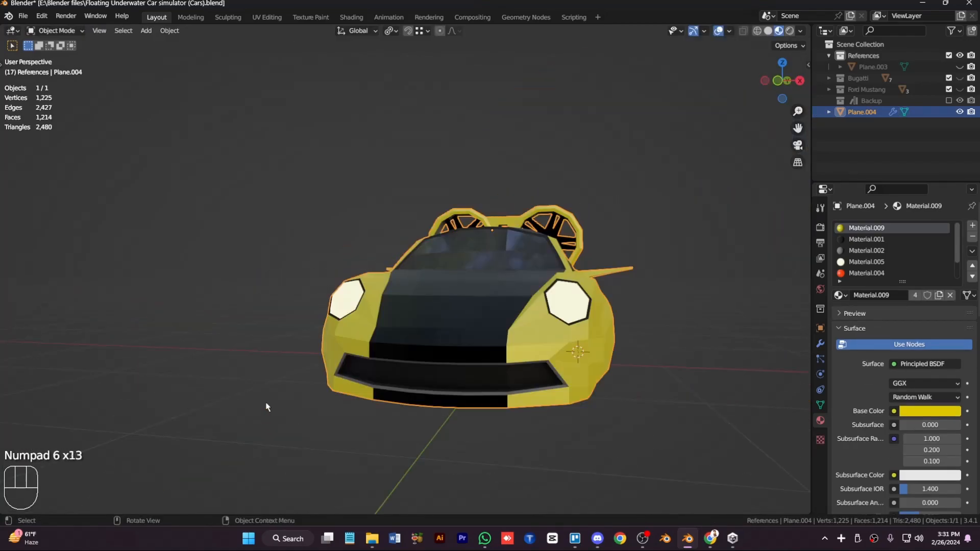
key(KP_6)
key(KP_6)
- Assign the black Material.006 to the selected band of faces along the car's side
key(Tab)
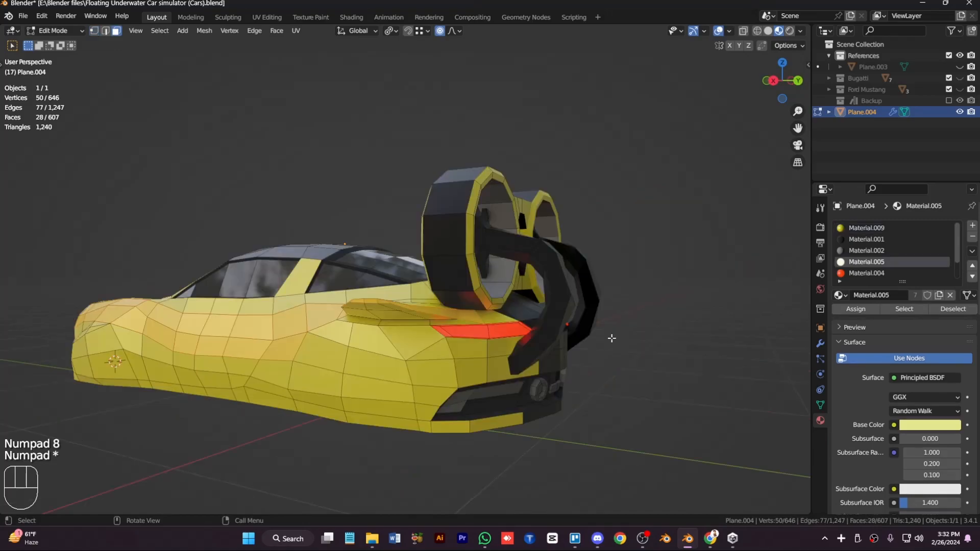
scroll(898, 261, down, 2)
click(886, 273)
click(856, 309)
key(Tab)
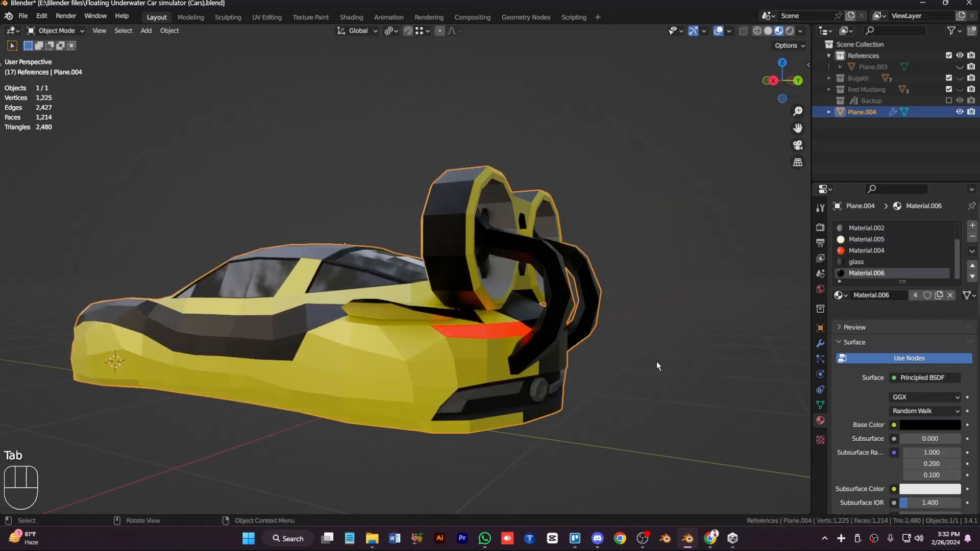
- Select the face above the taillight and choose Material.006 for it
key(Tab)
click(496, 317)
click(867, 240)
scroll(867, 265, down, 2)
click(867, 274)
key(Tab)
- Connect two vertices at the rear end of the black side stripe and select the two adjoining faces to extend it
key(KP_4)
key(KP_4)
key(KP_4)
key(Tab)
key(1)
ctrl+click(433, 353)
shift+click(433, 353)
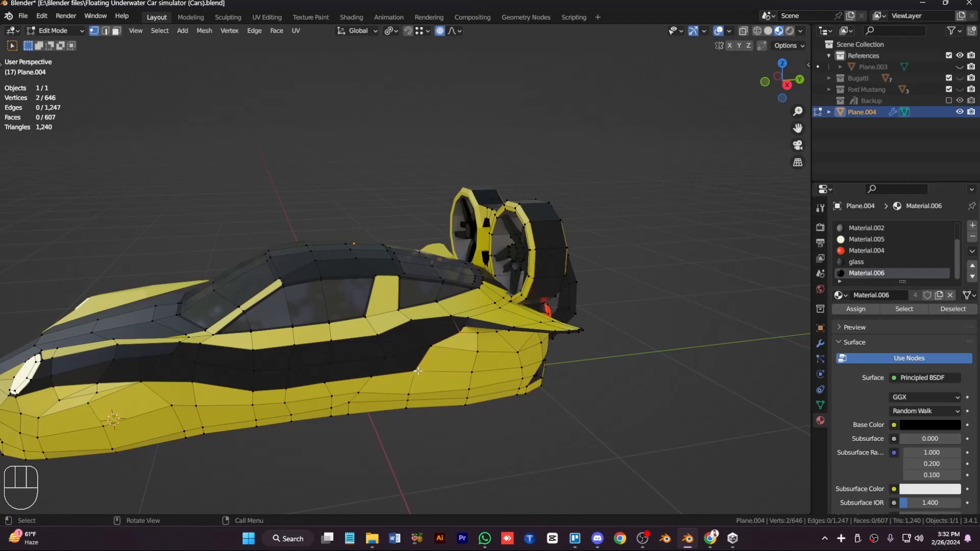
key(j)
key(3)
click(427, 357)
shift+click(445, 342)
scroll(870, 233, down, 2)
key(Tab)
- Undo the move, extrusion and inset that formed the fin on the lower front side
key(KP_4)
key(KP_4)
key(KP_4)
key(KP_4)
key(KP_4)
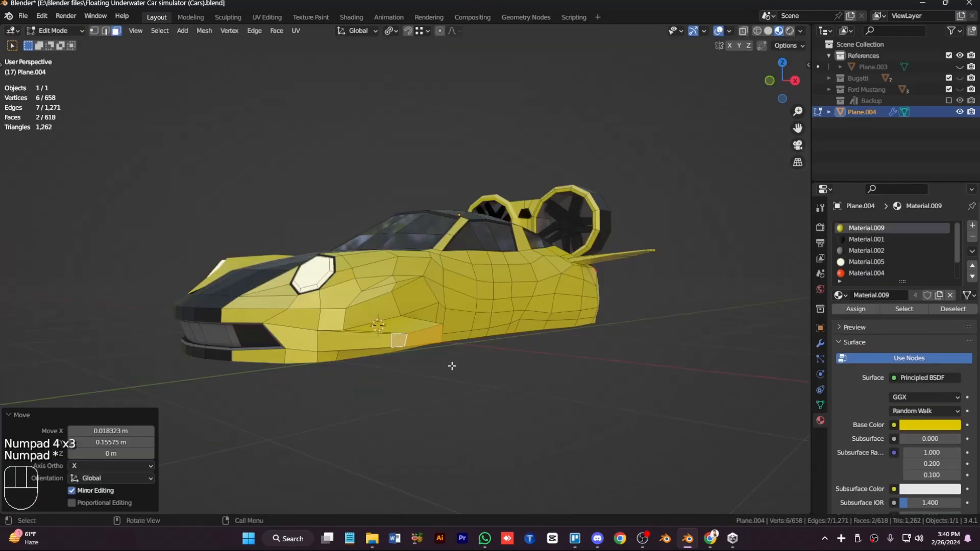
key(KP_Add)
key(KP_Add)
key(KP_Add)
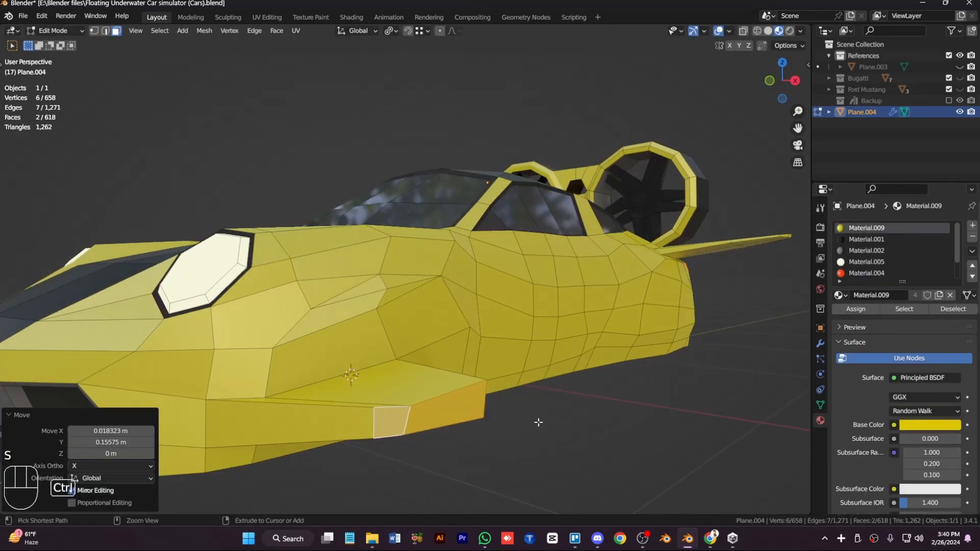
key(ctrl+z)
key(ctrl+z)
key(ctrl+z)
key(ctrl+z)
key(ctrl+z)
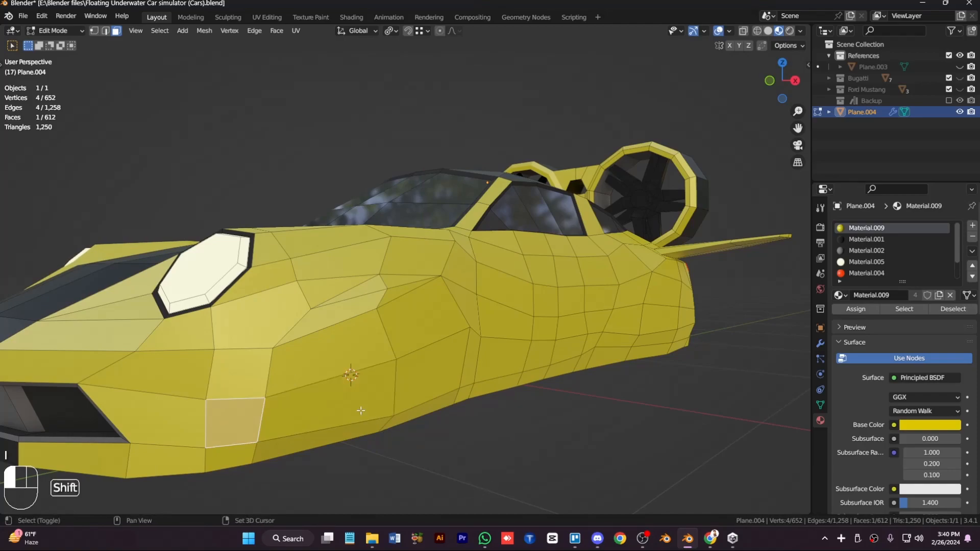
- Try to extrude and scale the two adjacent faces on the lower front side
shift+click(384, 436)
key(1)
key(3)
key(alt+z)
key(KP_4)
key(KP_4)
key(KP_4)
key(KP_6)
key(KP_6)
key(KP_6)
key(alt+z)
key(e)
right_click(385, 474)
key(s)
right_click(376, 472)
key(ctrl+z)
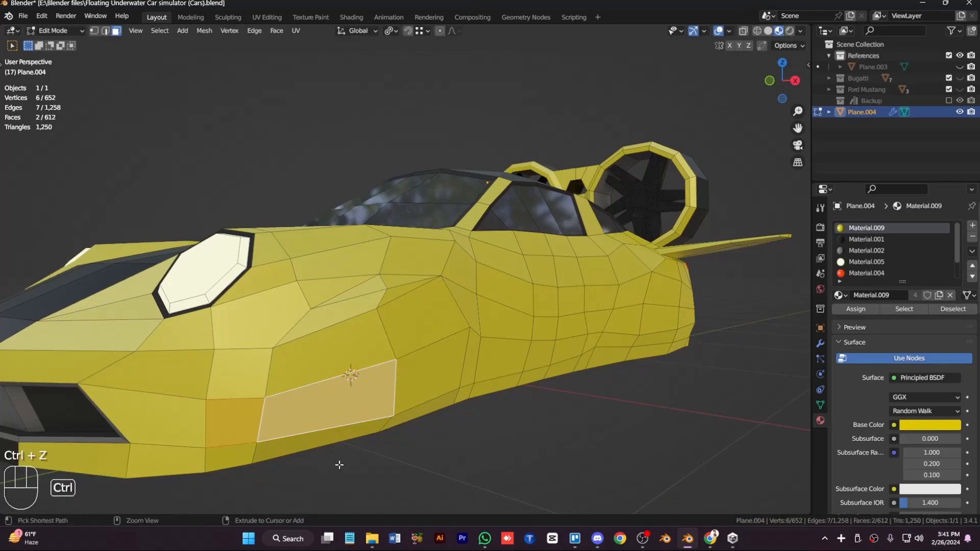
key(ctrl+z)
- Delete the redundant face loop behind the lower front side using the X-ray display
key(alt+z)
alt+click(323, 447)
key(x)
click(322, 447)
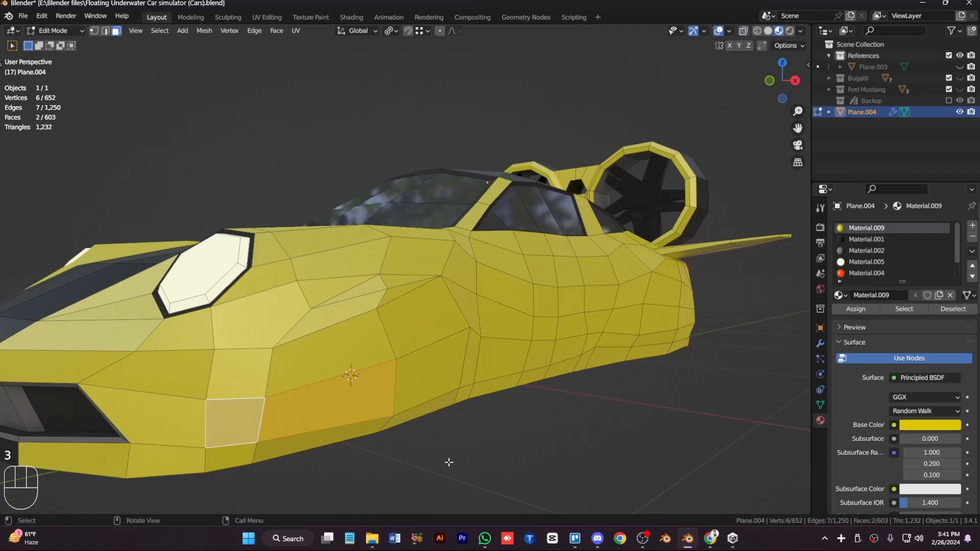
- Inset the two adjacent faces on the lower front side and scale and rotate the inset's rear edge to narrow it
key(i)
click(424, 454)
key(1)
click(223, 415)
shift+click(224, 433)
key(2)
click(384, 392)
key(s)
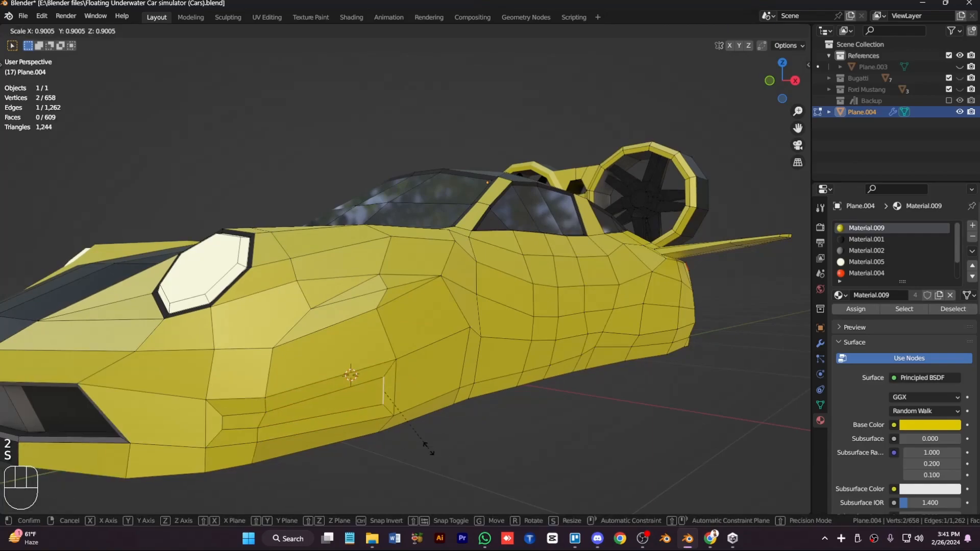
click(420, 443)
key(r)
key(s)
- Extrude the two narrow inset faces about 0.25 m outward along X to form a front side fin
key(3)
click(345, 402)
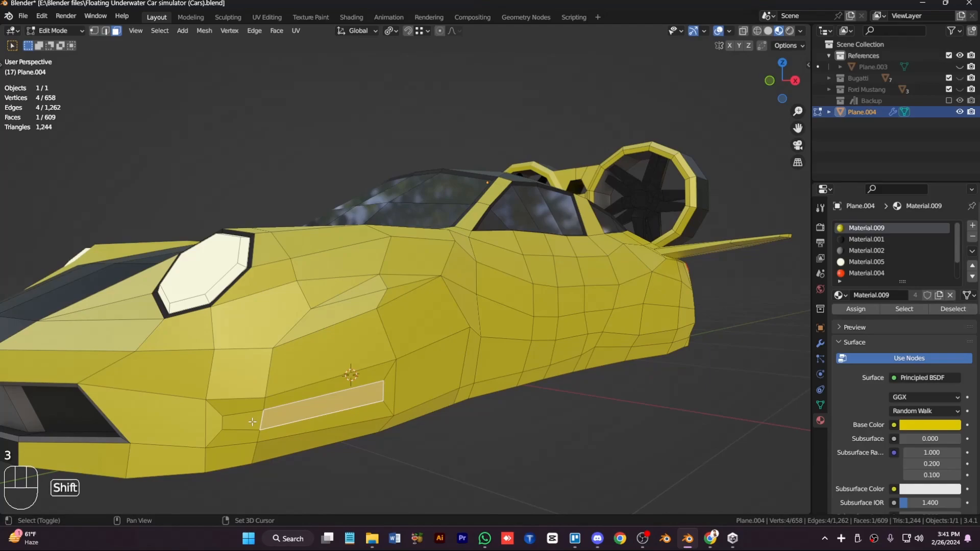
shift+click(253, 421)
key(KP_1)
key(KP_7)
key(e)
key(x)
click(495, 440)
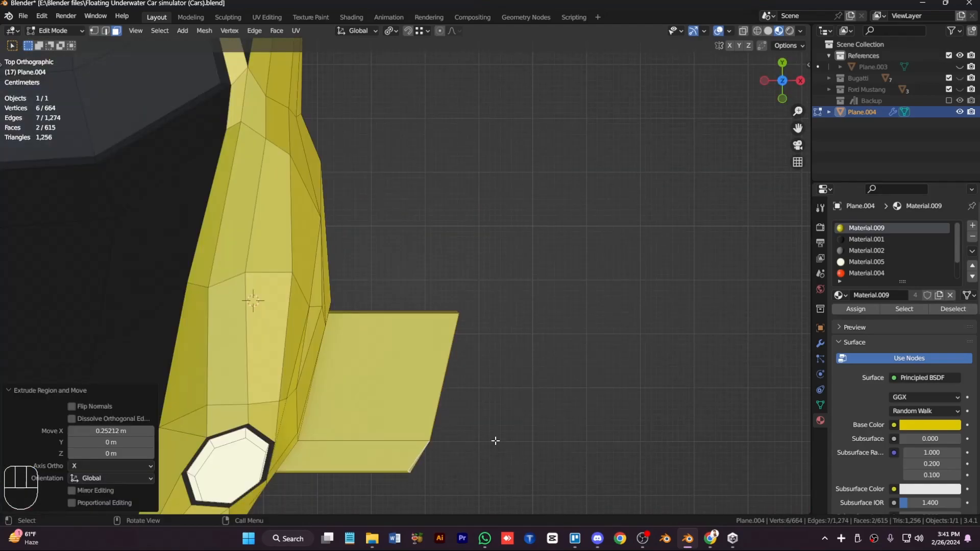
- Examine the front side fin's shape against the car body from above and from the front side
key(KP_2)
key(KP_2)
key(KP_2)
key(KP_2)
key(KP_2)
key(KP_4)
key(KP_4)
key(KP_4)
key(KP_4)
key(ctrl+KP_6)
key(ctrl+KP_6)
key(ctrl+KP_6)
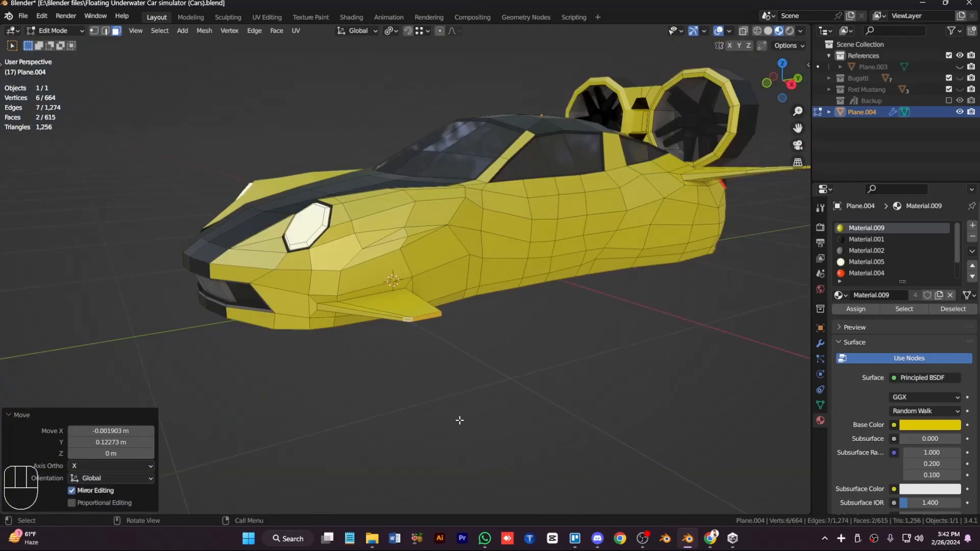
- Extend the selection over the whole front side fin, add the rear side fin's faces, and assign the black Material.006 to them
key(ctrl+KP_6)
key(ctrl+KP_6)
key(ctrl+KP_6)
key(ctrl+KP_6)
key(ctrl+KP_6)
key(ctrl+KP_6)
key(ctrl+KP_6)
key(ctrl+KP_6)
key(ctrl+KP_6)
key(ctrl+KP_6)
key(ctrl+KP_6)
key(ctrl+KP_6)
key(ctrl+KP_6)
key(ctrl+KP_6)
key(ctrl+KP_6)
key(KP_8)
key(ctrl+KP_4)
key(ctrl+KP_8)
key(ctrl+KP_8)
key(ctrl+KP_8)
key(ctrl+KP_8)
key(ctrl+KP_8)
key(ctrl+KP_8)
key(ctrl+KP_8)
key(ctrl+KP_8)
key(ctrl+KP_8)
key(ctrl+KP_8)
key(KP_8)
key(KP_8)
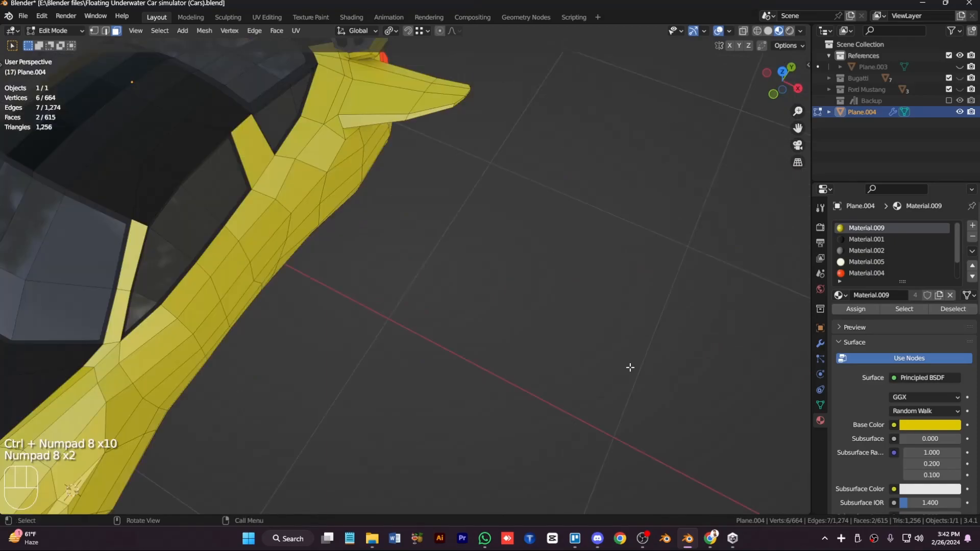
key(ctrl+KP_2)
key(ctrl+KP_2)
key(ctrl+KP_2)
key(ctrl+KP_2)
key(ctrl+KP_2)
key(ctrl+KP_2)
key(ctrl+KP_2)
key(ctrl+KP_6)
key(ctrl+KP_6)
key(ctrl+KP_6)
key(ctrl+KP_6)
key(ctrl+KP_6)
key(ctrl+KP_6)
key(ctrl+KP_6)
key(ctrl+KP_6)
key(ctrl+KP_6)
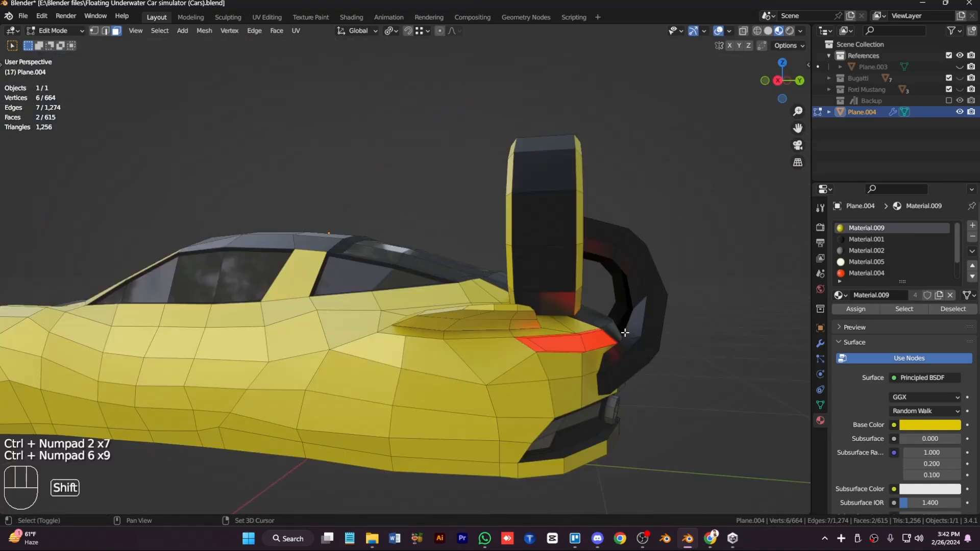
key(ctrl+KP_Add)
key(KP_Subtract)
key(KP_Subtract)
drag(956, 259, 954, 278)
click(875, 274)
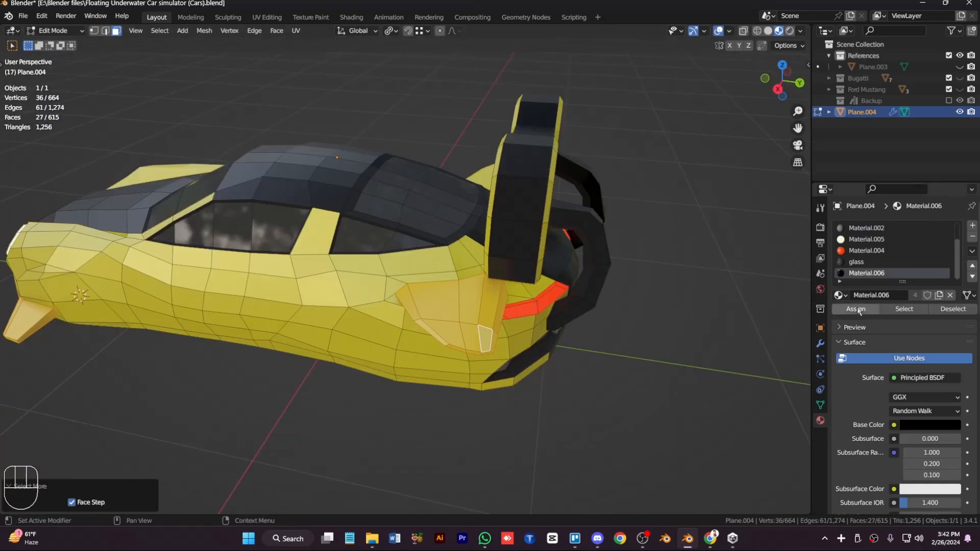
click(856, 309)
- Examine the car with its black side fins from the front and the opposite side
key(KP_4)
key(KP_4)
key(KP_4)
key(KP_4)
key(KP_4)
key(KP_4)
key(KP_Subtract)
key(KP_Subtract)
key(KP_4)
key(KP_4)
key(KP_4)
key(KP_4)
key(KP_8)
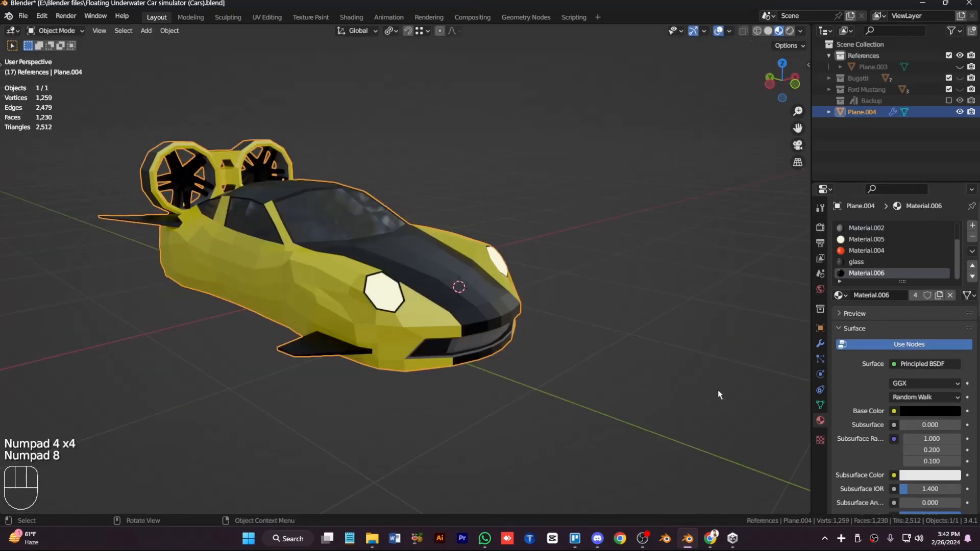
- Move the front side fin's two tip faces about 0.14 m outward along X and 0.25 m rearward along Y
key(KP_6)
key(KP_6)
key(KP_6)
key(KP_6)
key(KP_6)
drag(541, 339, 606, 366)
key(g)
click(607, 354)
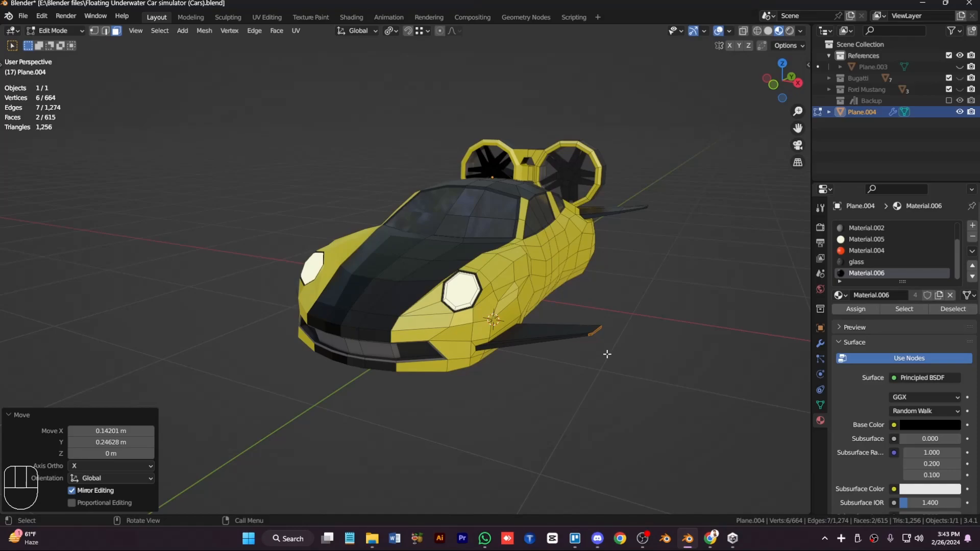
- Examine the lengthened front side fin from above and in a close side view against the car body
key(Tab)
key(KP_7)
key(KP_Subtract)
key(KP_Subtract)
key(KP_Subtract)
key(KP_3)
key(KP_Add)
key(KP_Add)
key(KP_Add)
key(KP_Add)
key(KP_Add)
key(KP_Add)
key(Tab)
key(Tab)
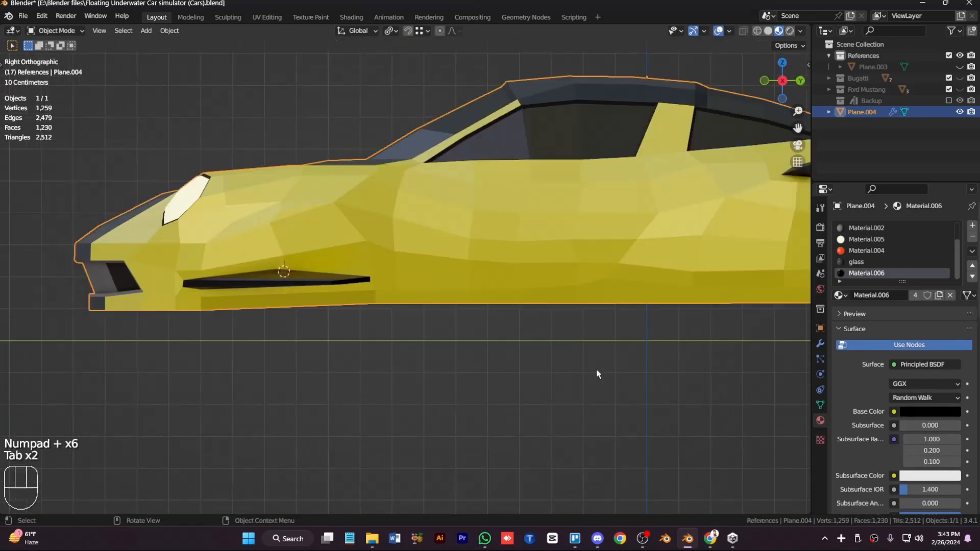